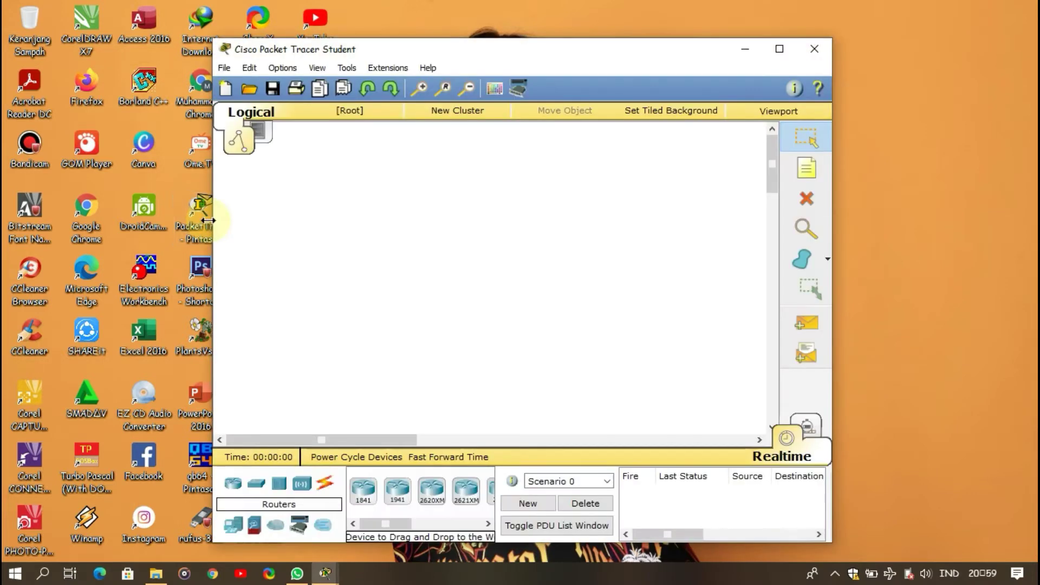
- Place four 2950-24 switches in a horizontal row across the middle of the logical workspace
left_click(780, 48)
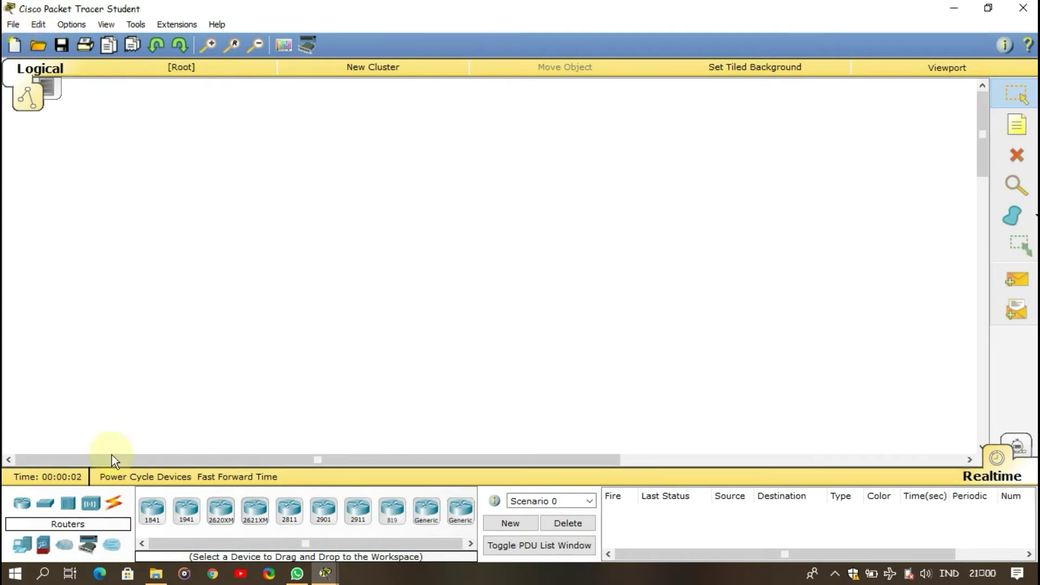
left_click(49, 505)
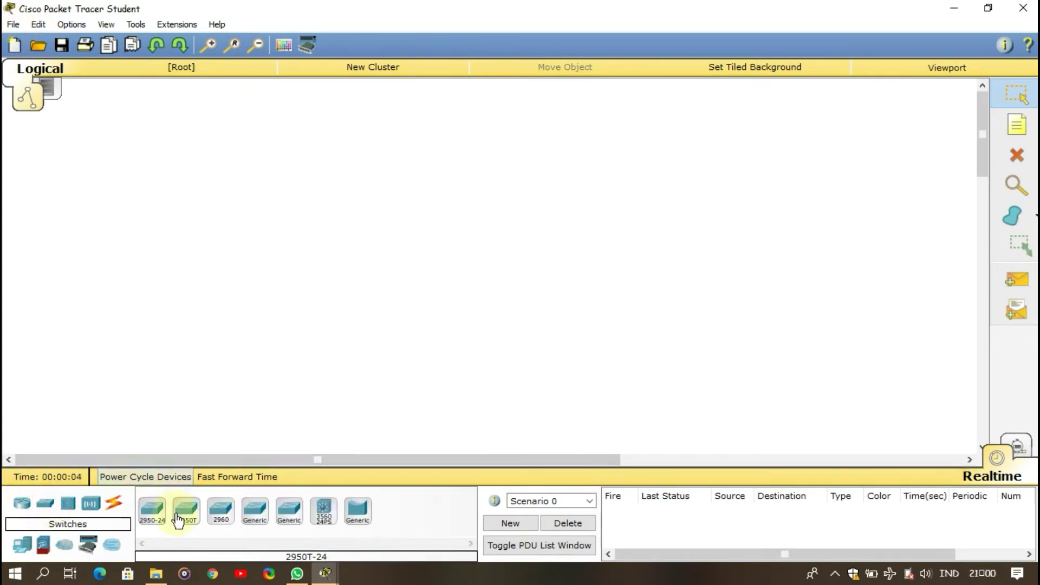
left_click_drag(158, 506, 217, 244)
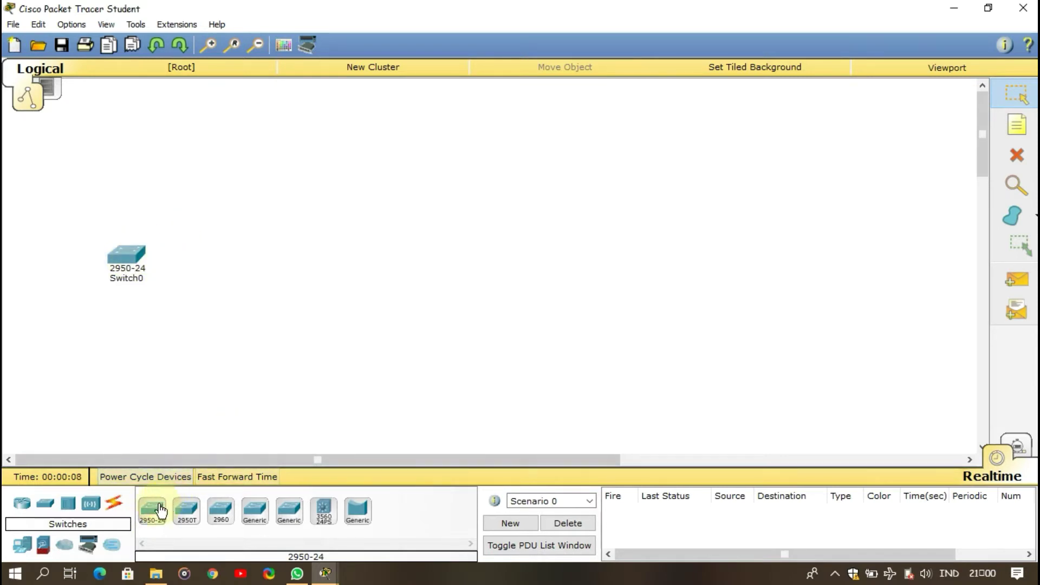
left_click_drag(220, 469, 264, 259)
left_click_drag(152, 509, 433, 271)
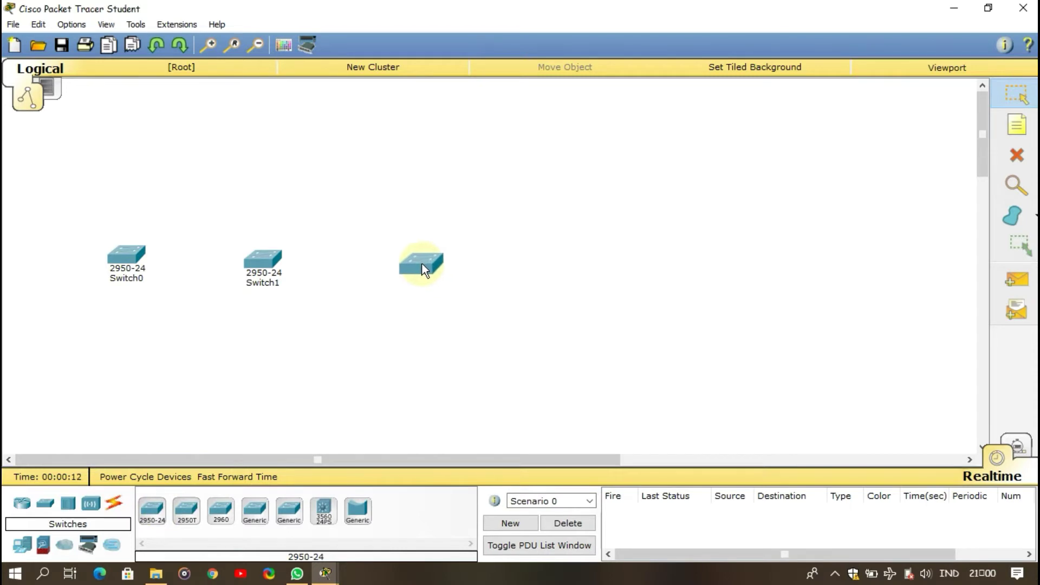
left_click_drag(152, 510, 623, 314)
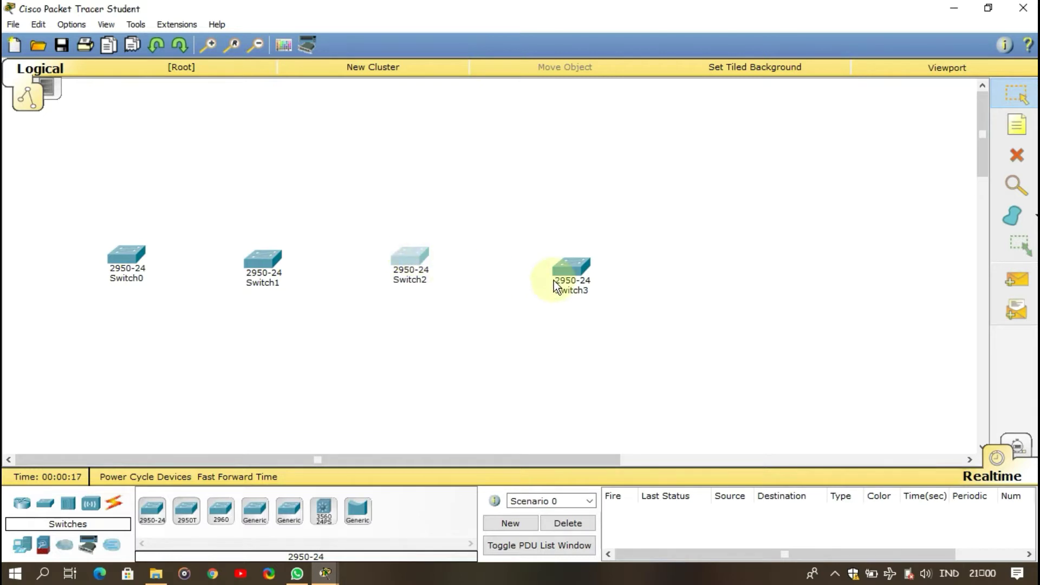
left_click_drag(563, 268, 536, 258)
left_click(621, 337)
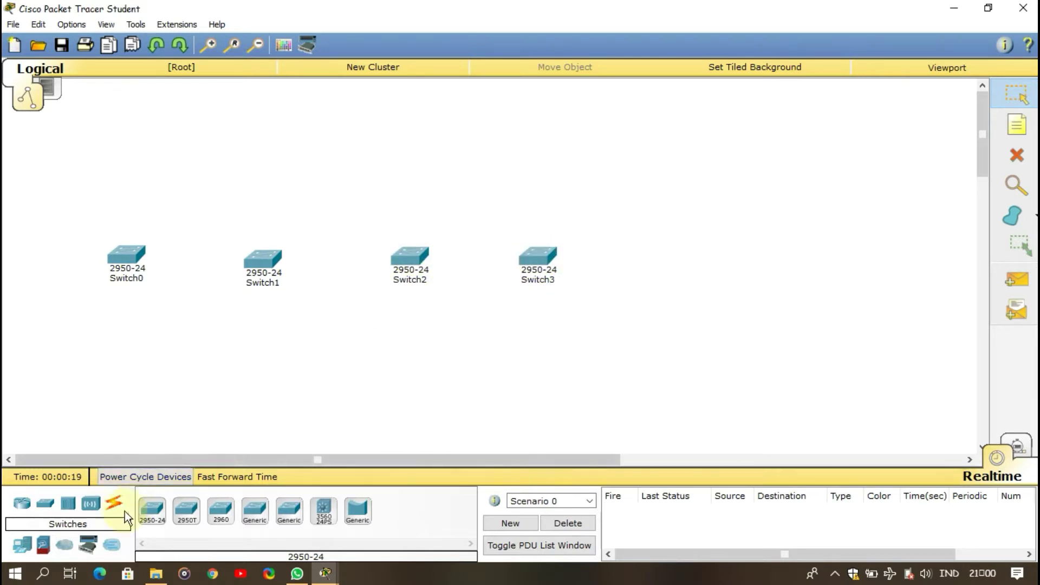
- Add four PC-PT end devices, one above and one below each of Switch0 and Switch1
left_click(20, 547)
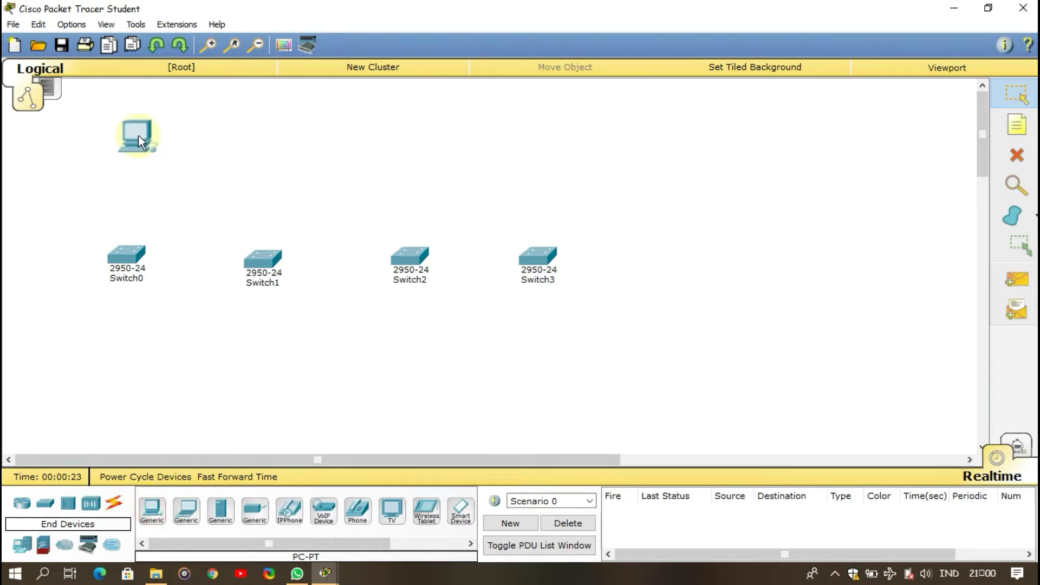
left_click(152, 509)
left_click(167, 334)
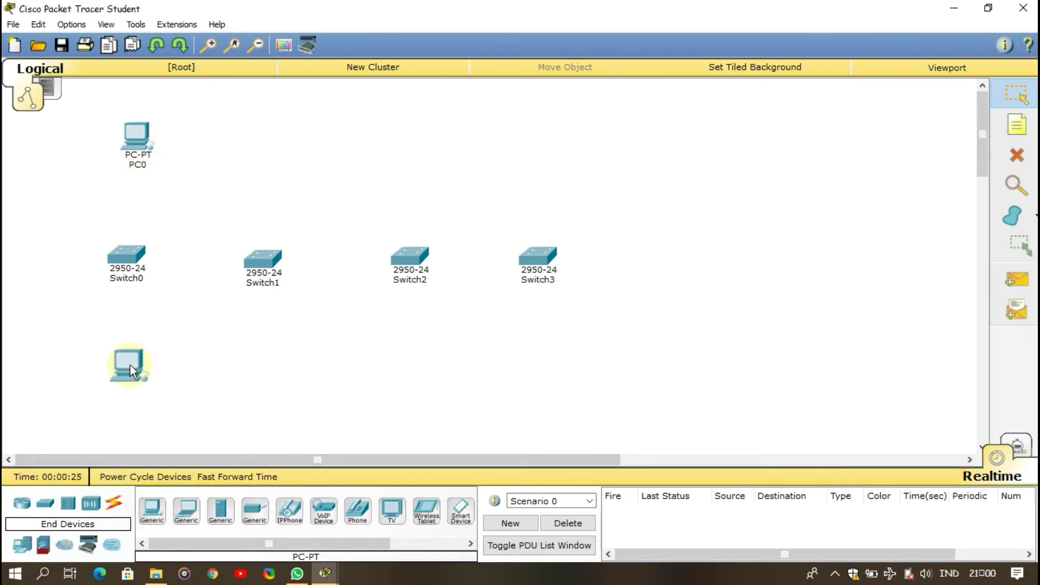
left_click(132, 366)
left_click(154, 512)
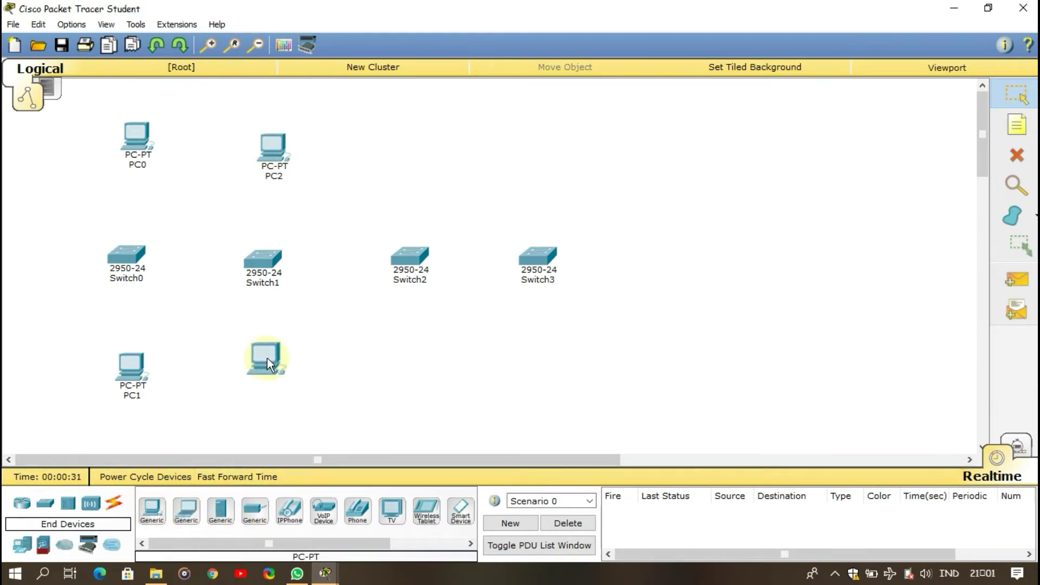
left_click(268, 375)
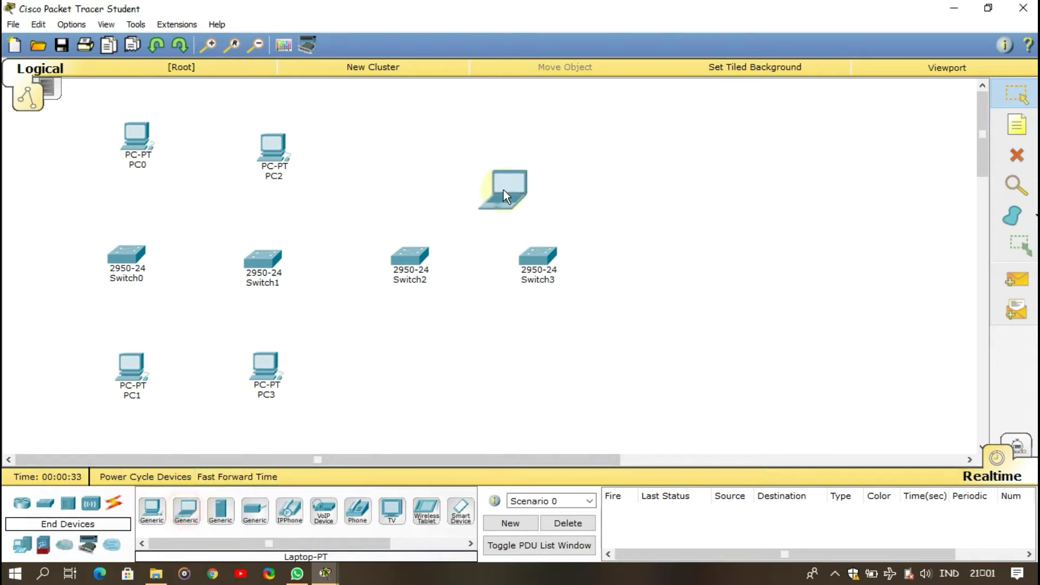
- Add four Laptop-PT devices above and below Switch2 and Switch3, plus one Server-PT to the right of Switch3
left_click(185, 511)
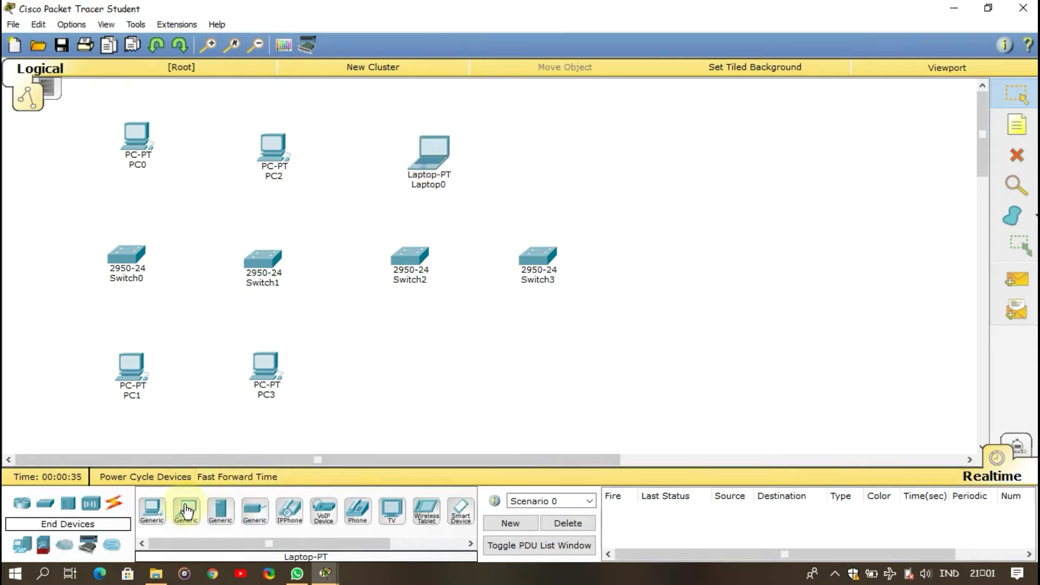
left_click(414, 366)
left_click(186, 510)
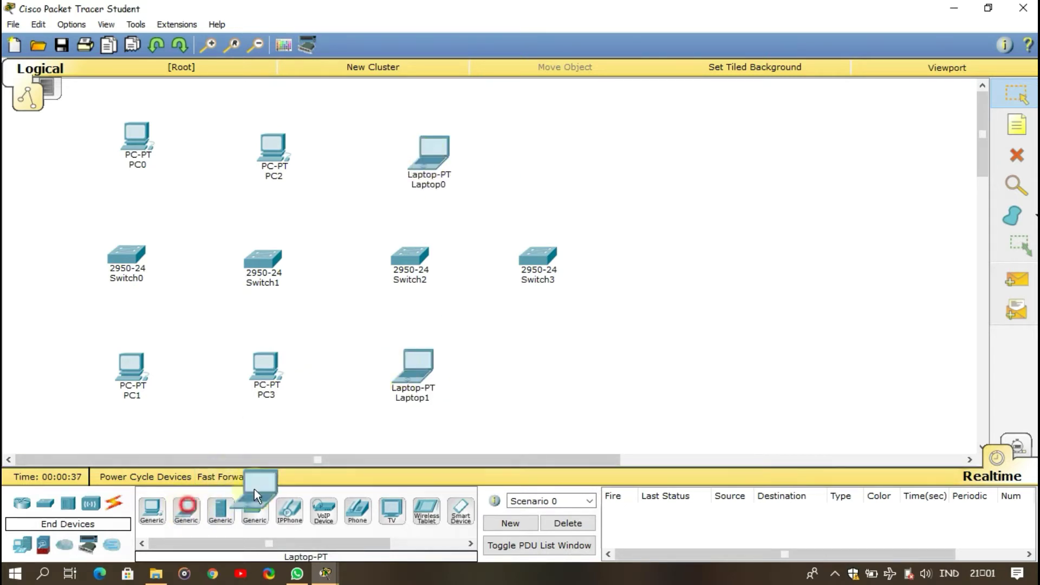
left_click(564, 151)
left_click(185, 511)
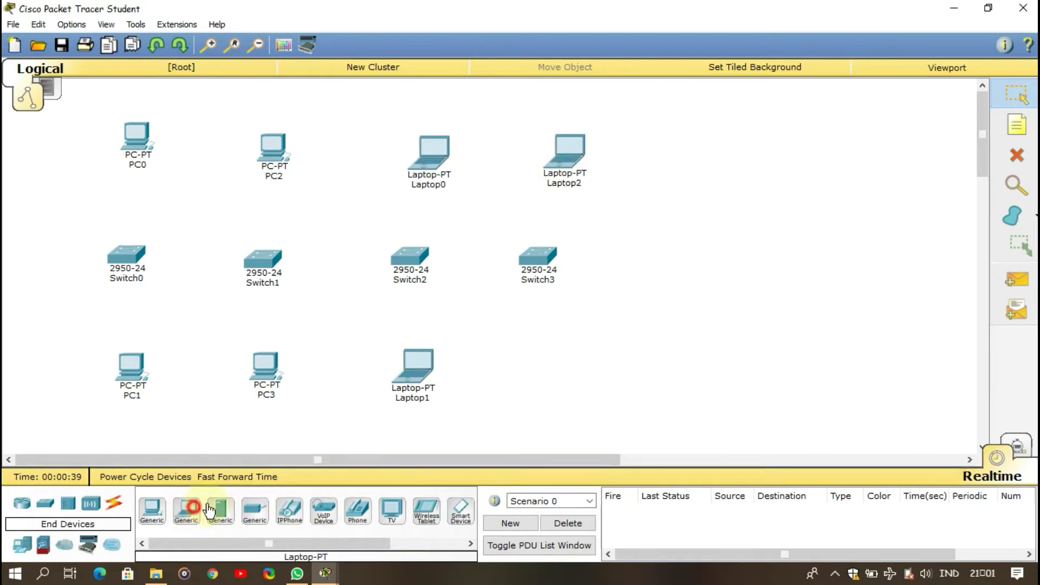
left_click(556, 373)
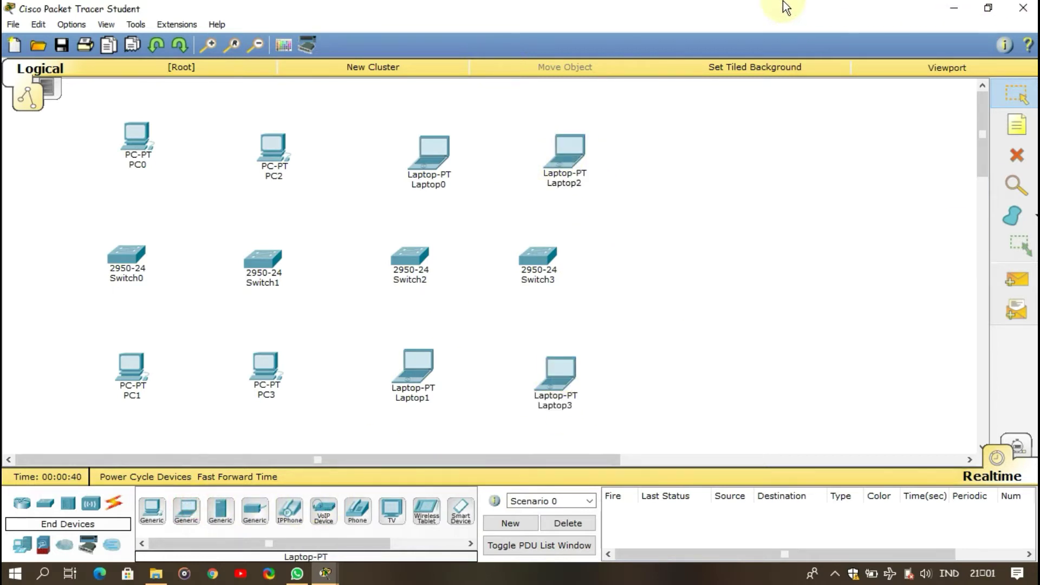
left_click(220, 511)
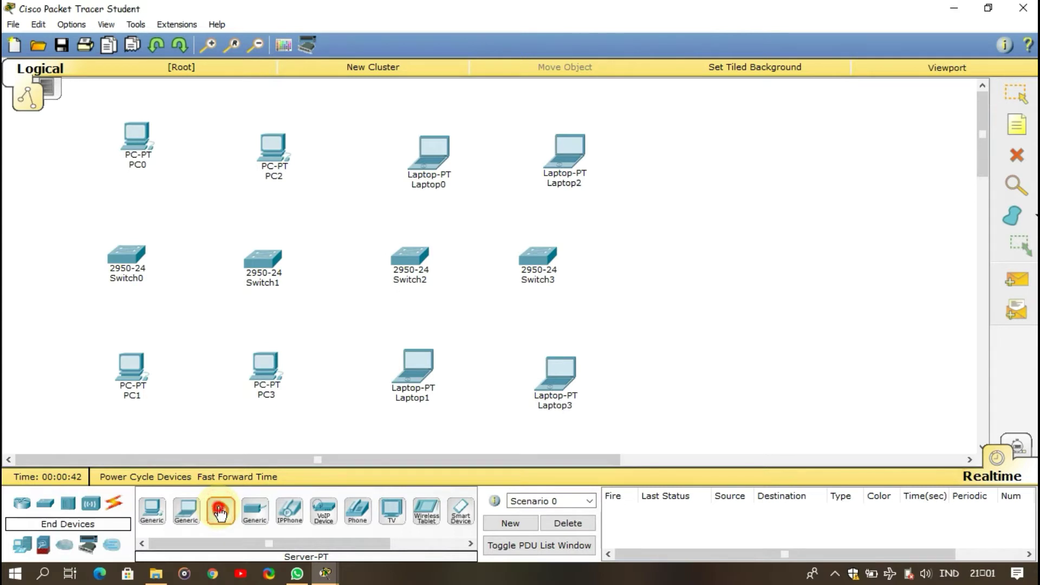
left_click(738, 258)
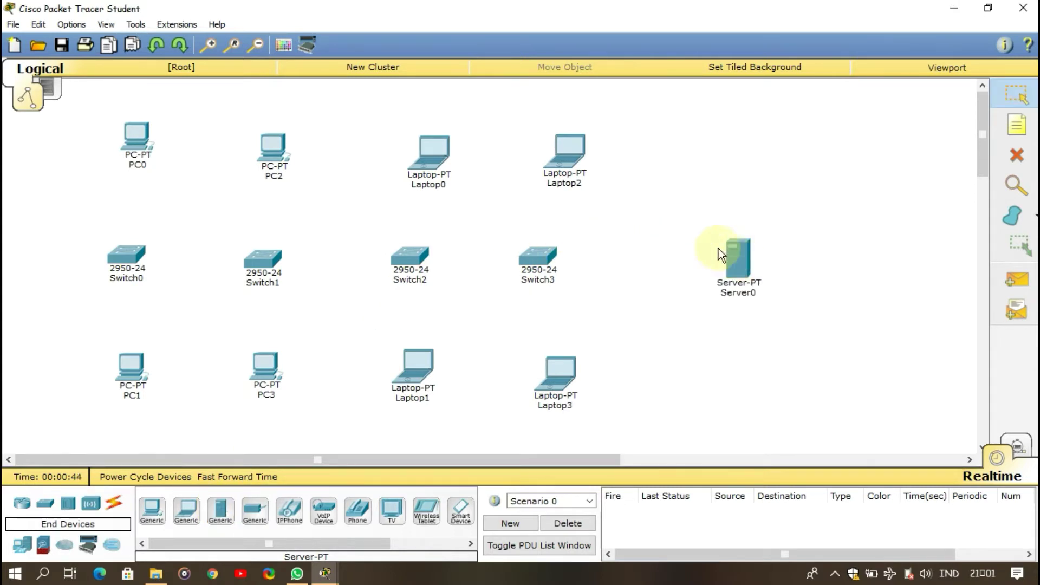
- Connect Switch0 FastEthernet0/1 to Switch1 FastEthernet0/1 with a copper cross-over cable
left_click(116, 507)
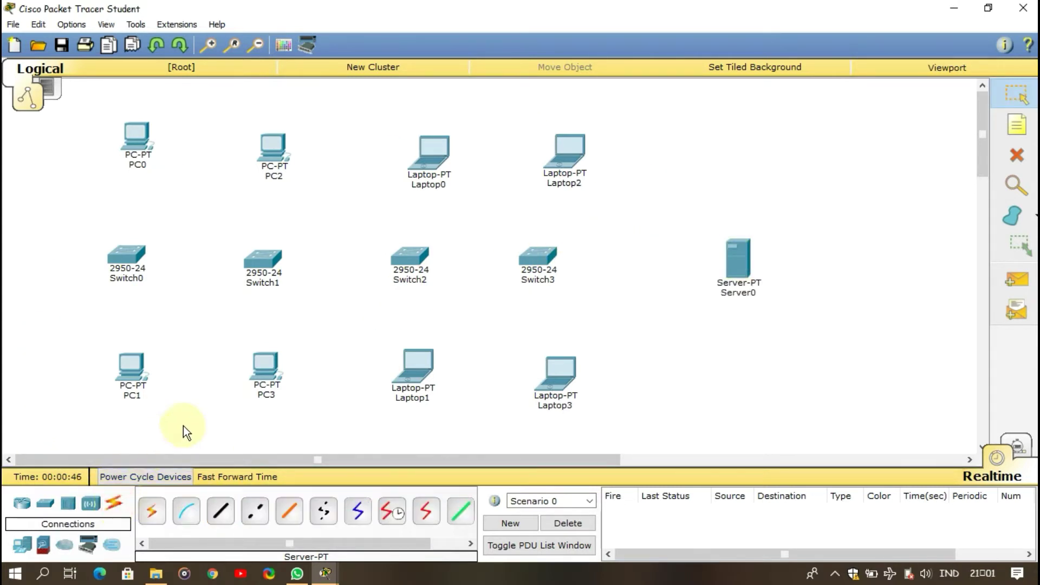
left_click(254, 514)
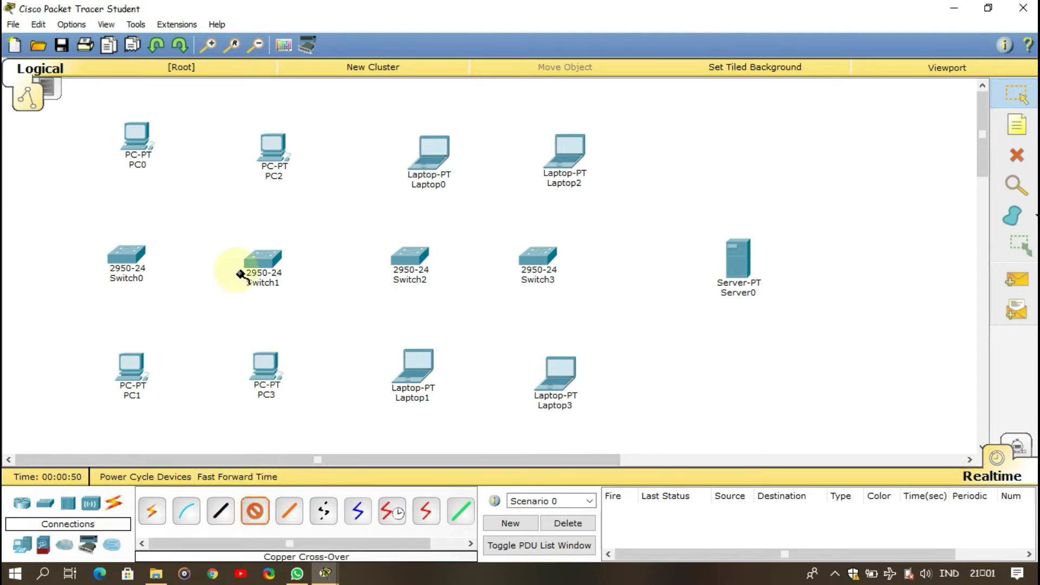
left_click(140, 251)
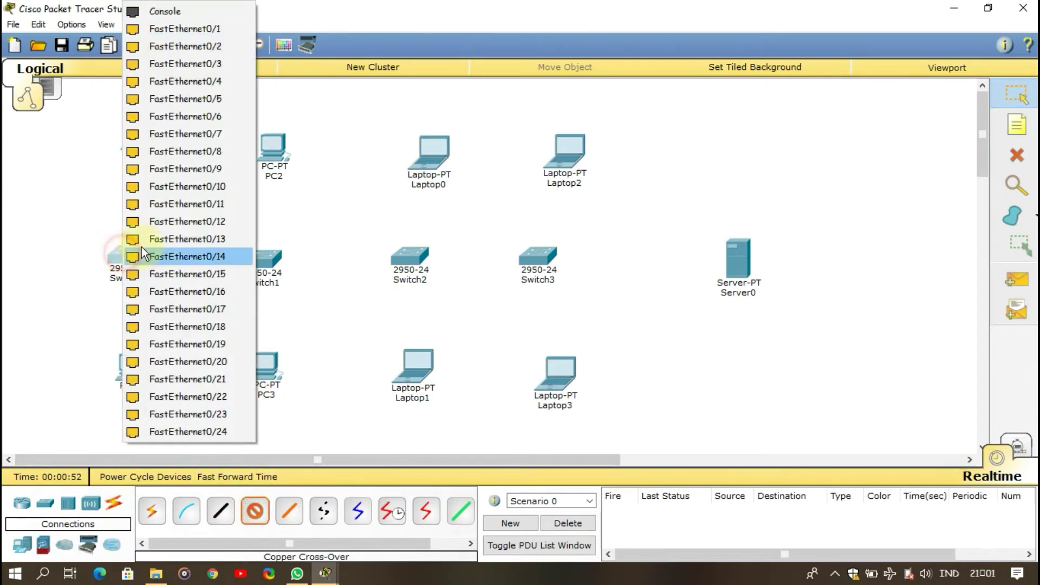
left_click(211, 28)
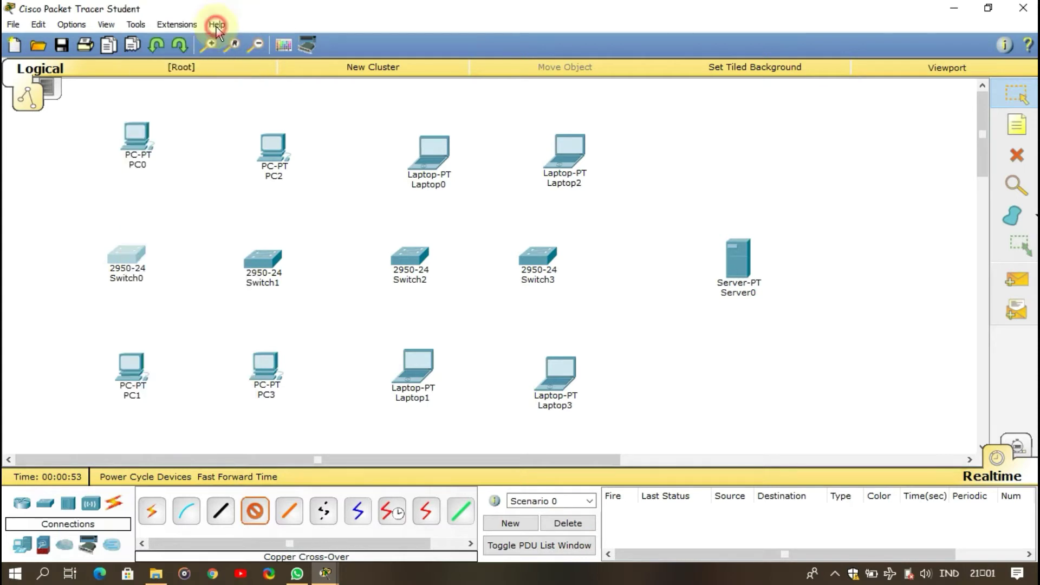
left_click(262, 260)
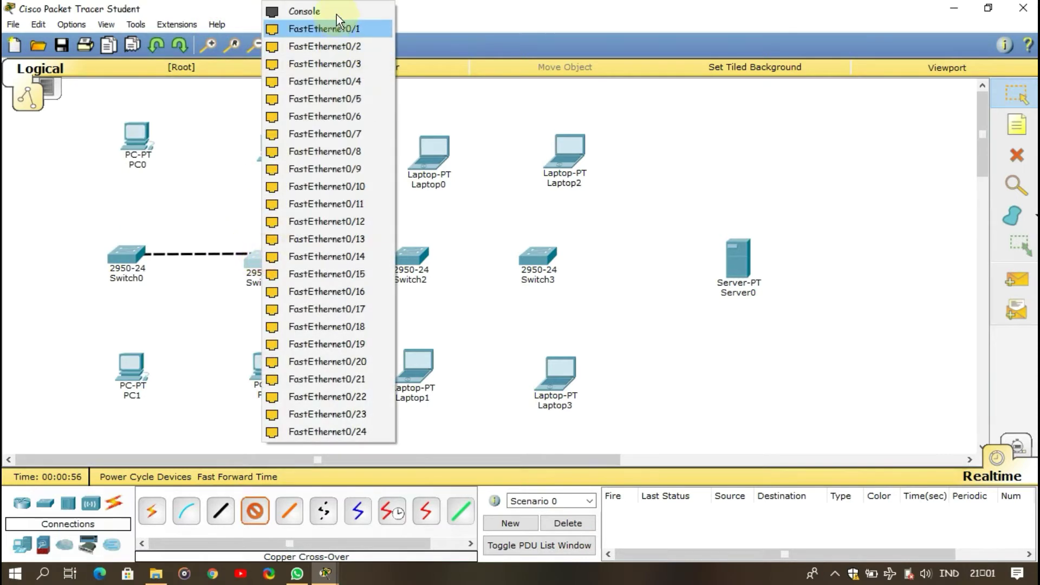
left_click(336, 32)
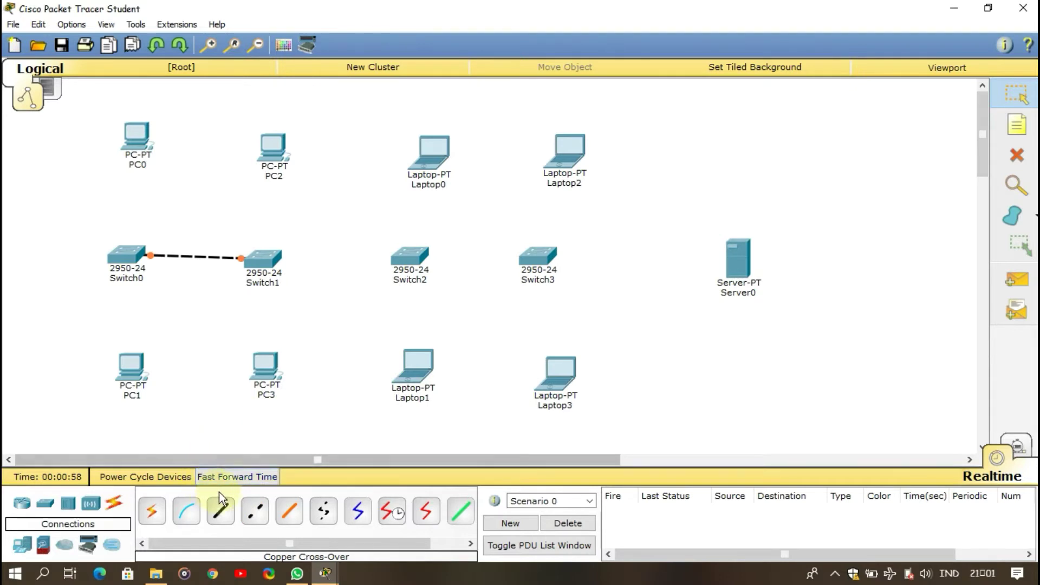
- Connect Switch1 FastEthernet0/2 to Switch2 FastEthernet0/1 with a copper cross-over cable
left_click(263, 259)
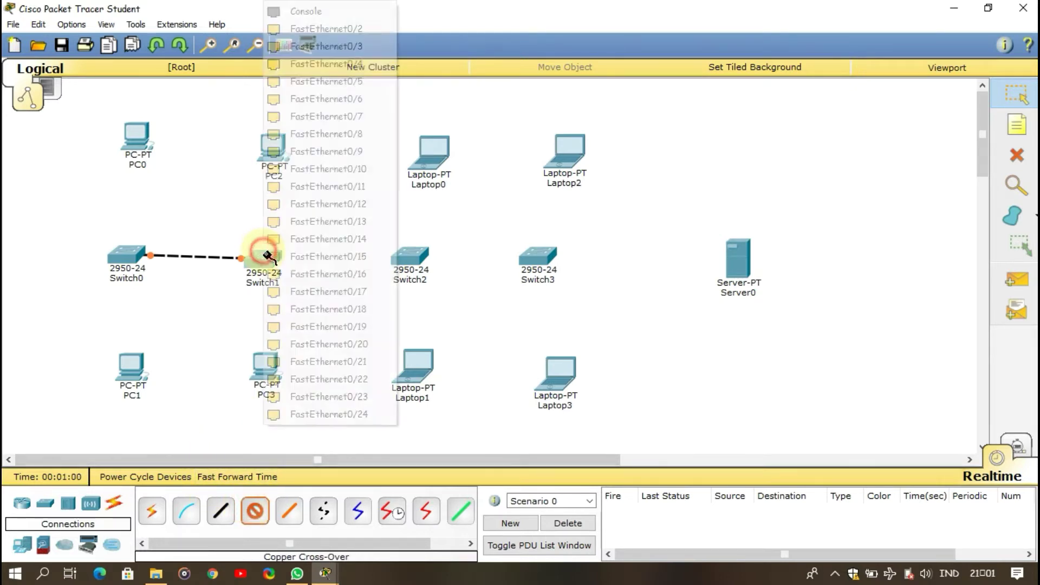
left_click(319, 26)
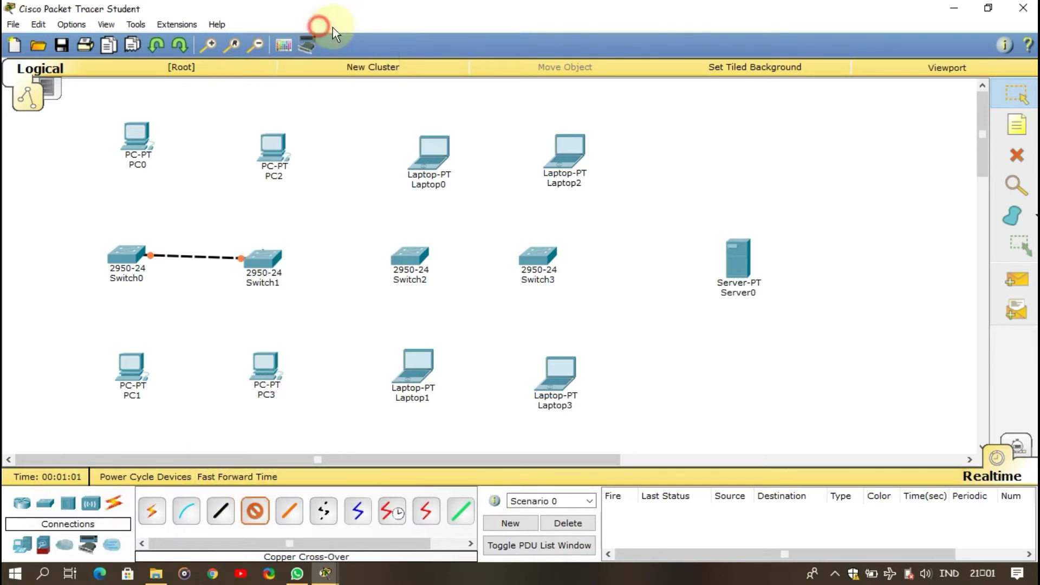
left_click(410, 253)
left_click(481, 32)
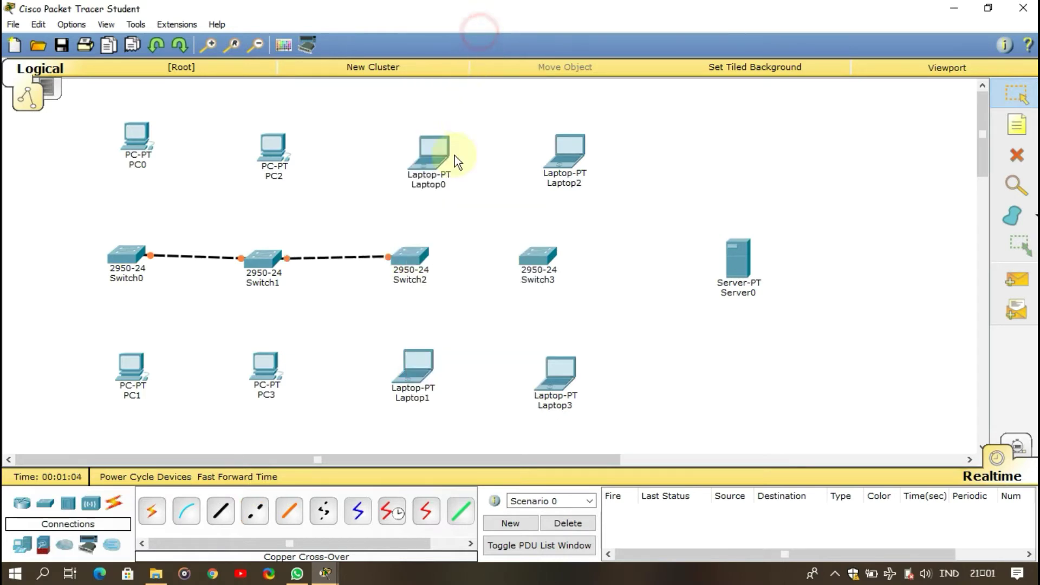
- Connect Switch2 FastEthernet0/2 to Switch3 FastEthernet0/1 with a copper cross-over cable
left_click(250, 518)
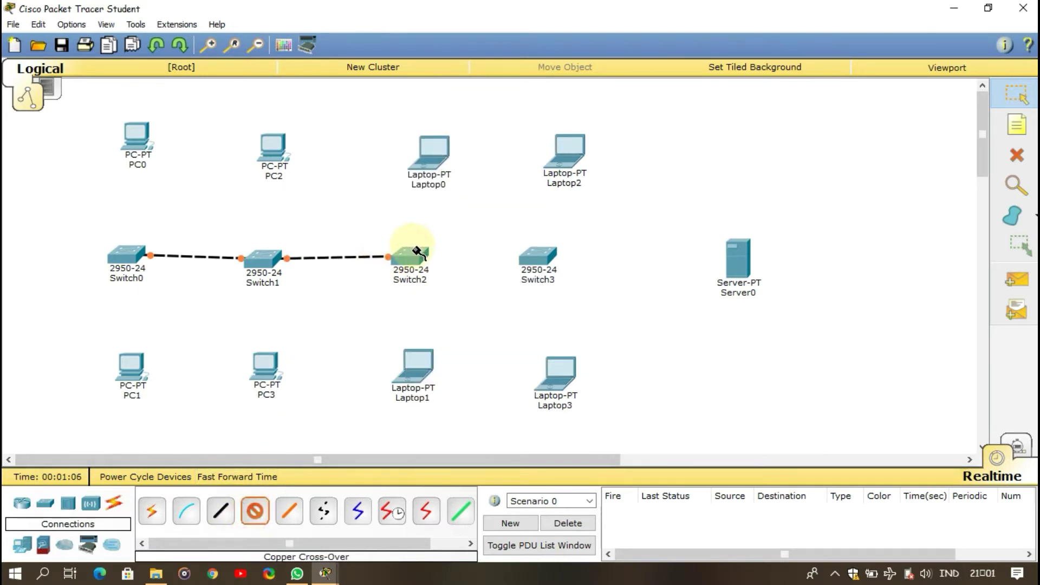
left_click(410, 255)
left_click(482, 26)
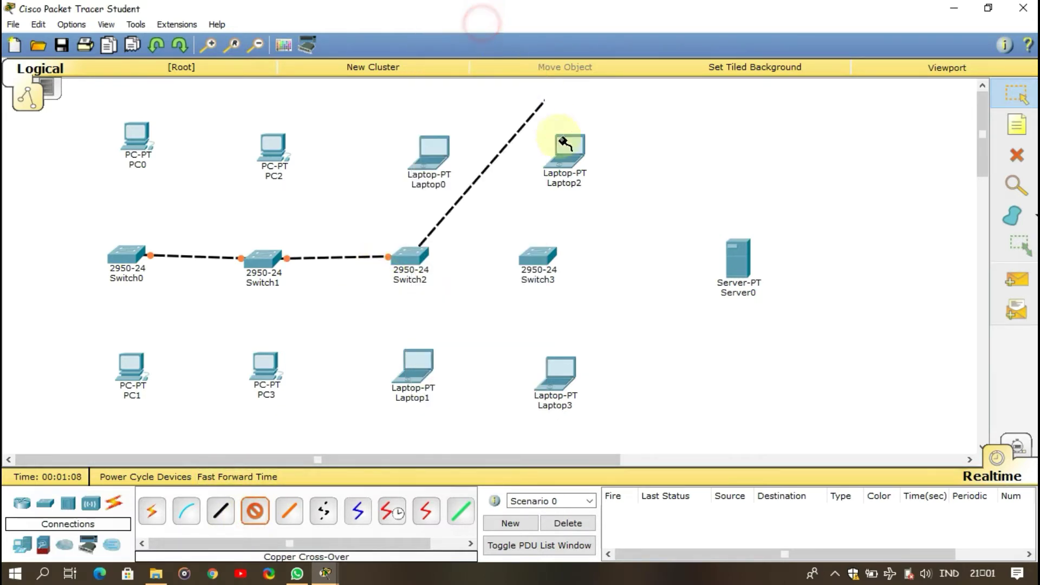
left_click(542, 263)
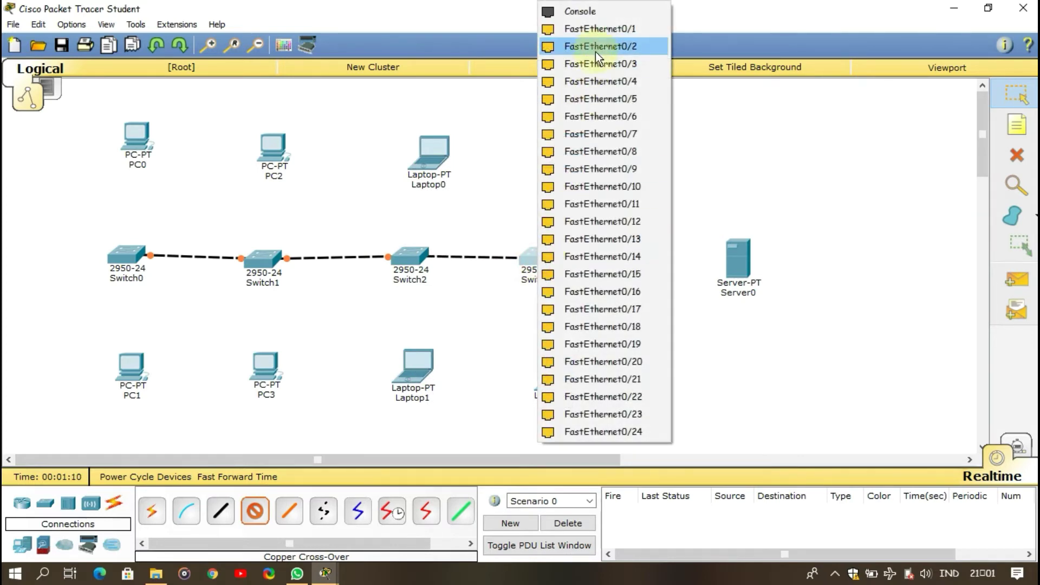
left_click(568, 27)
- Try linking Switch3 to Server0 FastEthernet0 with a copper cross-over cable, and delete that cable
left_click(254, 510)
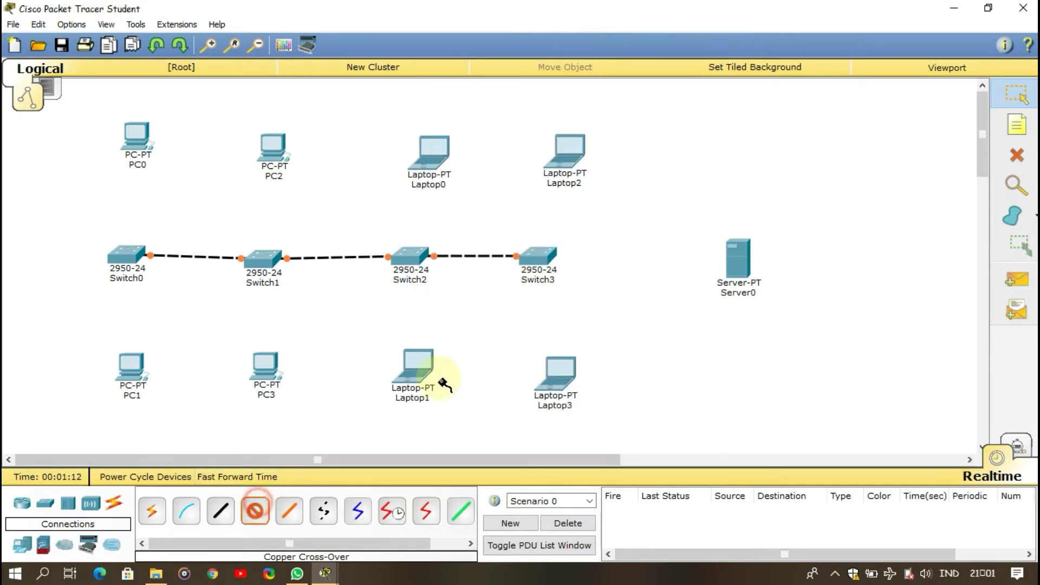
left_click(538, 259)
left_click(606, 33)
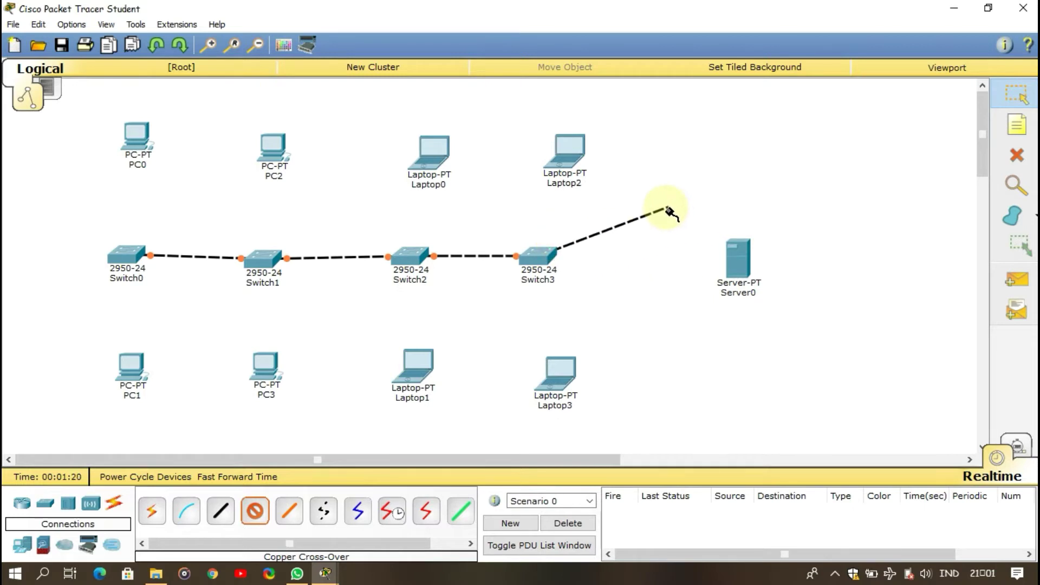
left_click(726, 256)
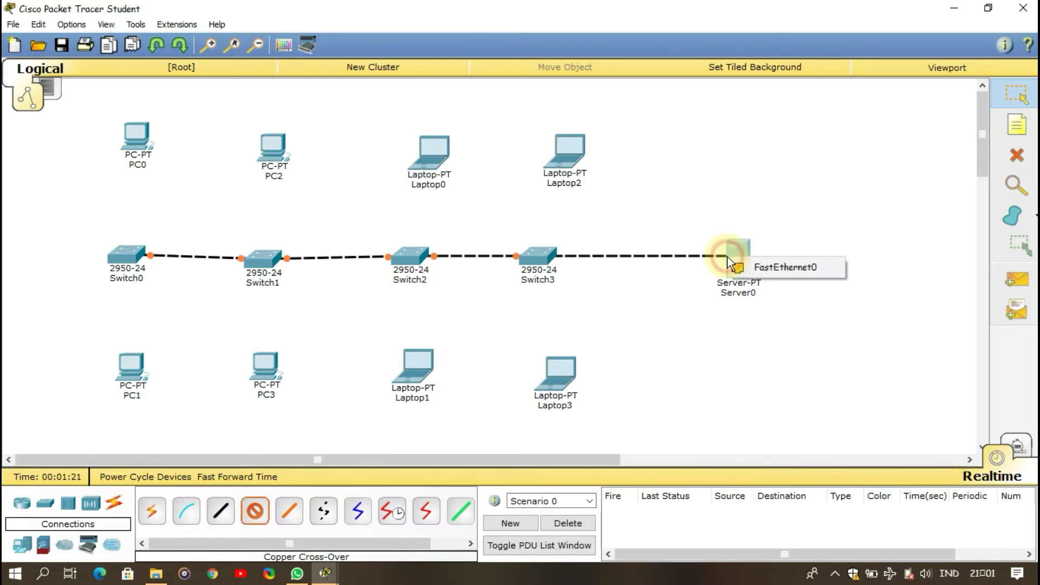
left_click(769, 269)
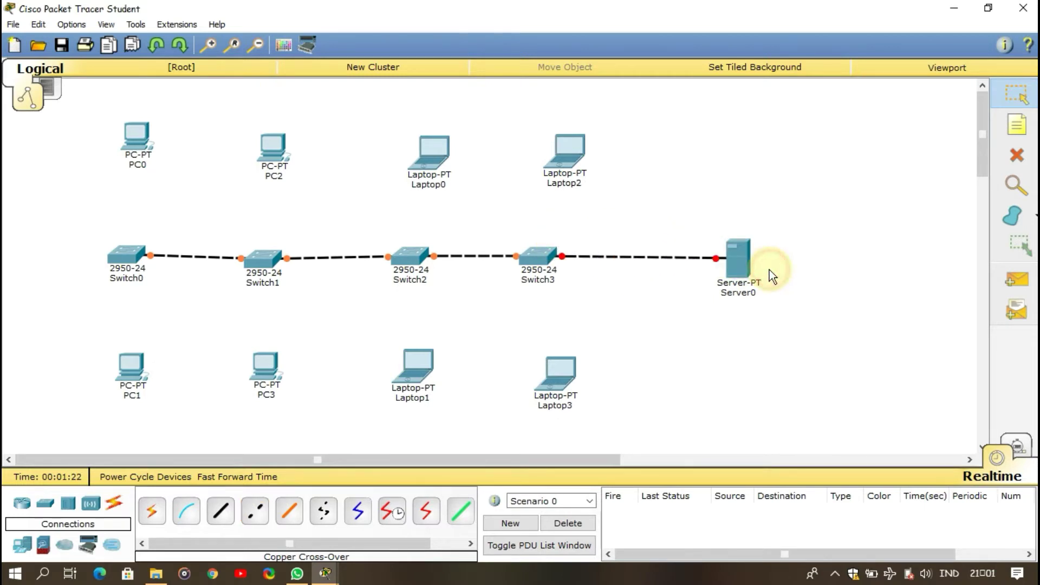
left_click(1017, 156)
left_click(674, 258)
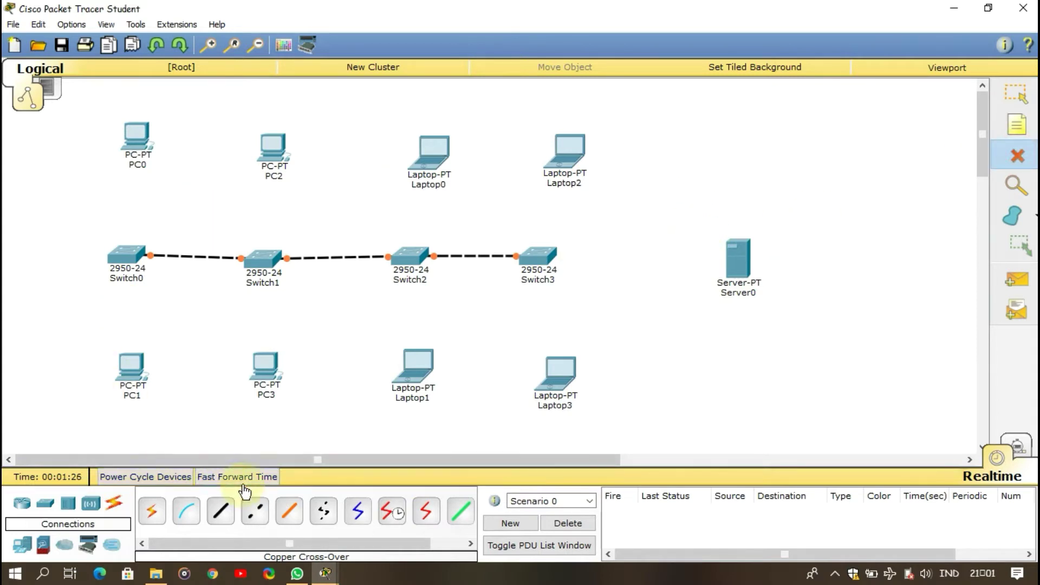
- Connect Switch3 to Server0 FastEthernet0 with a copper straight-through cable
left_click(220, 511)
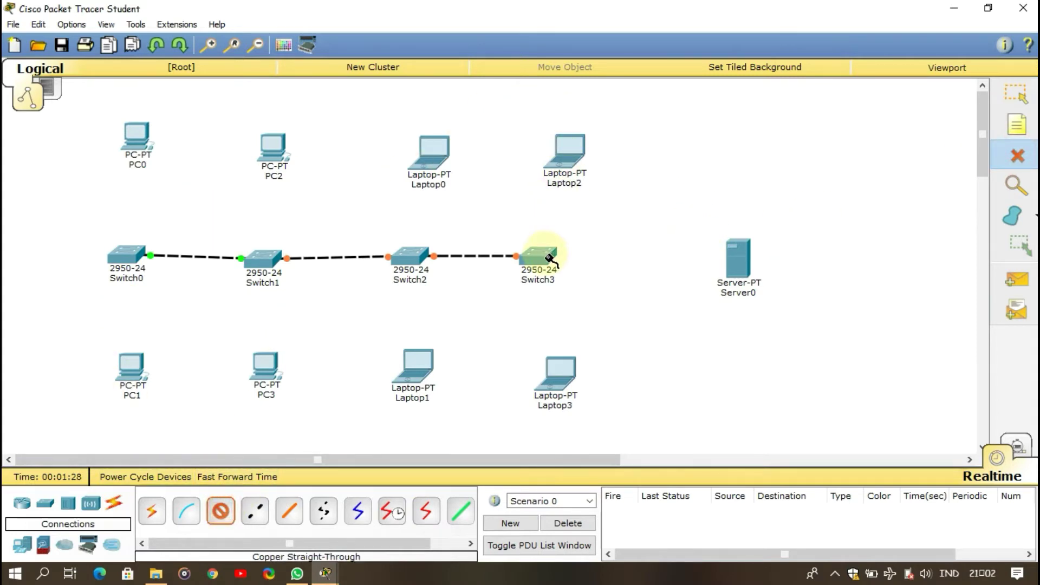
left_click(546, 254)
left_click(620, 29)
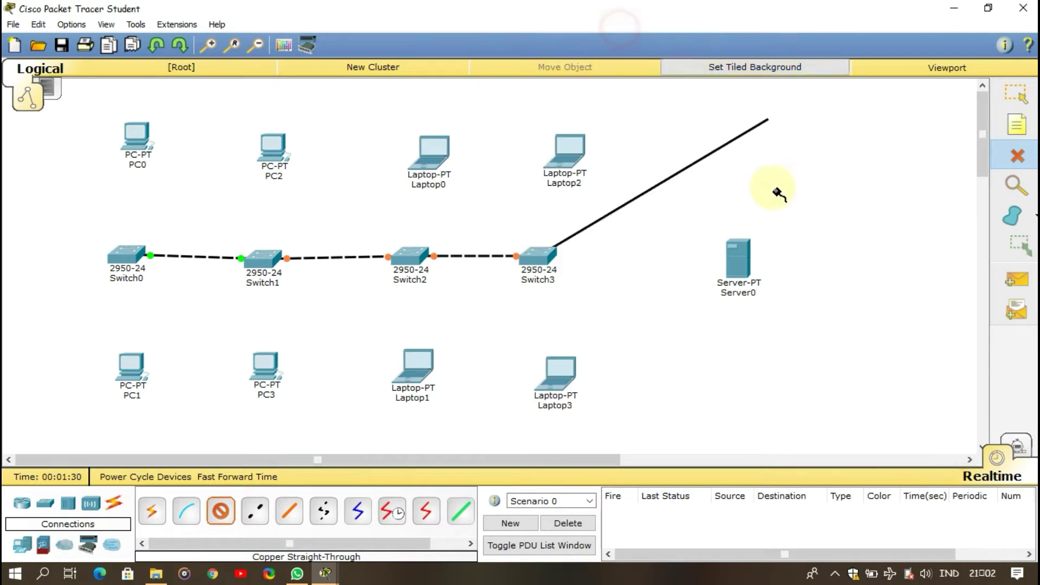
left_click(737, 266)
left_click(737, 266)
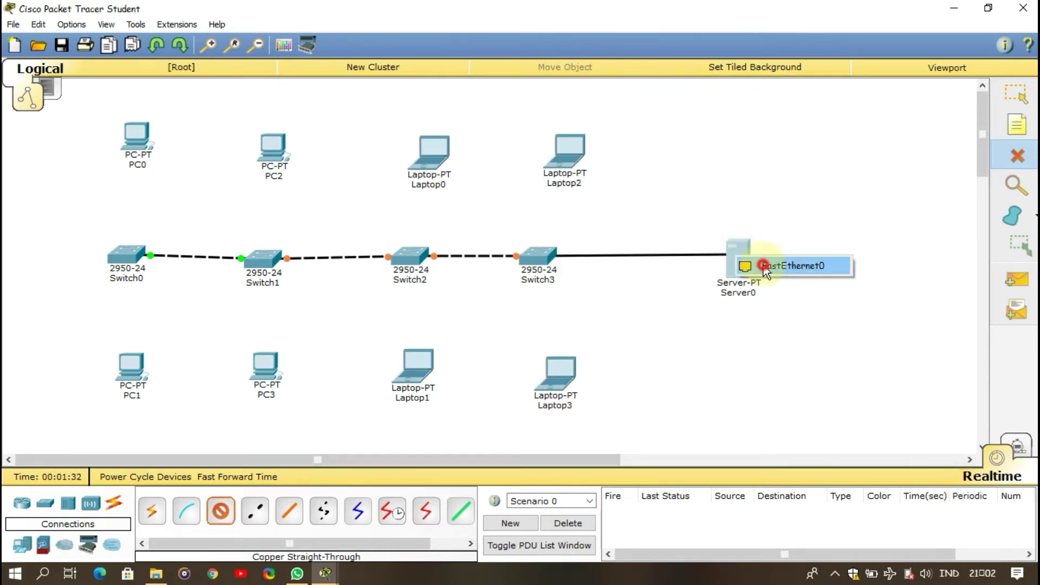
left_click(769, 265)
- Connect PC0 FastEthernet0 to Switch0 FastEthernet0/2 with a copper straight-through cable
left_click(221, 510)
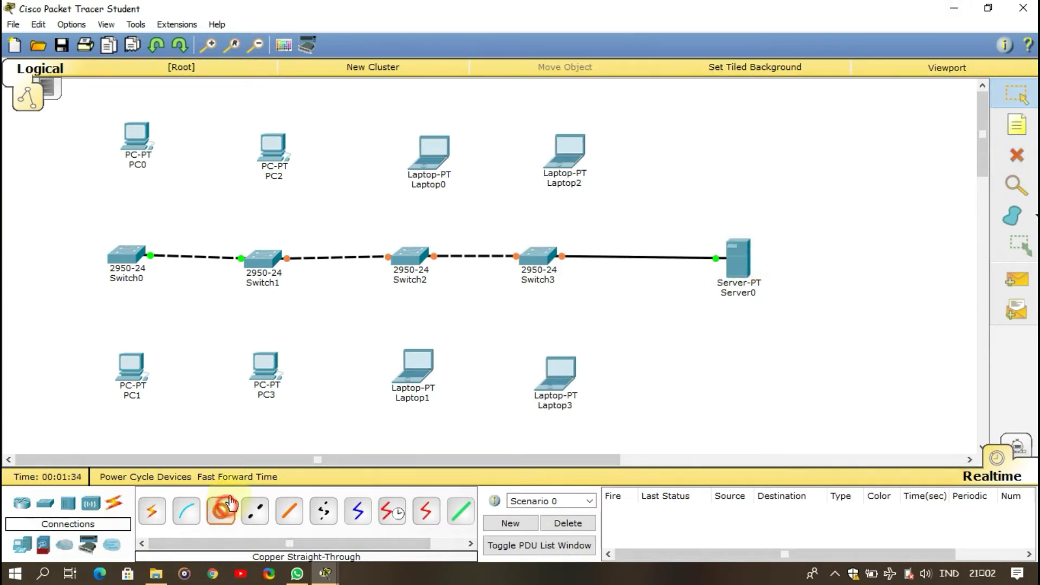
left_click(138, 138)
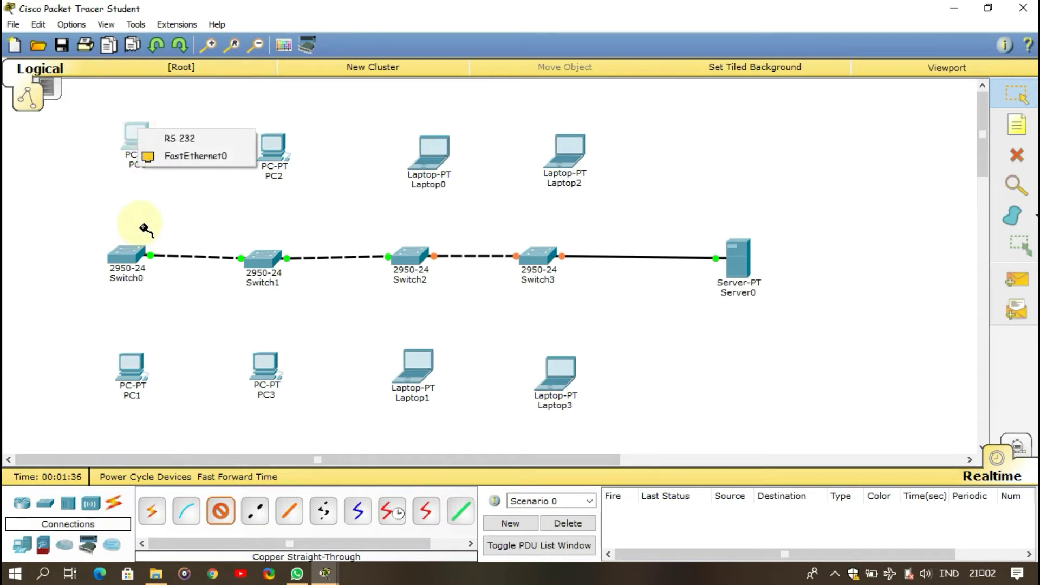
left_click(168, 158)
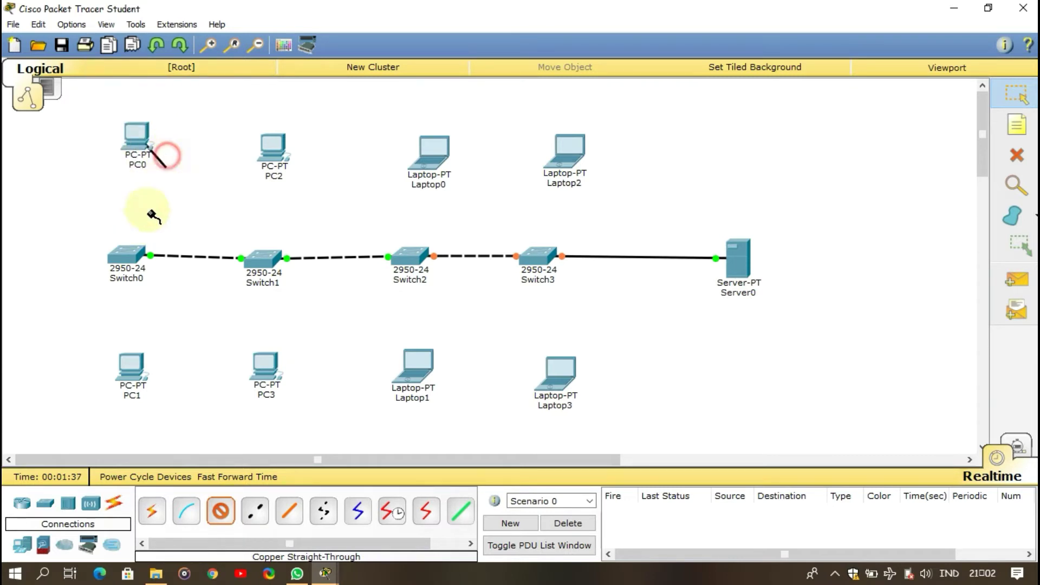
left_click(132, 251)
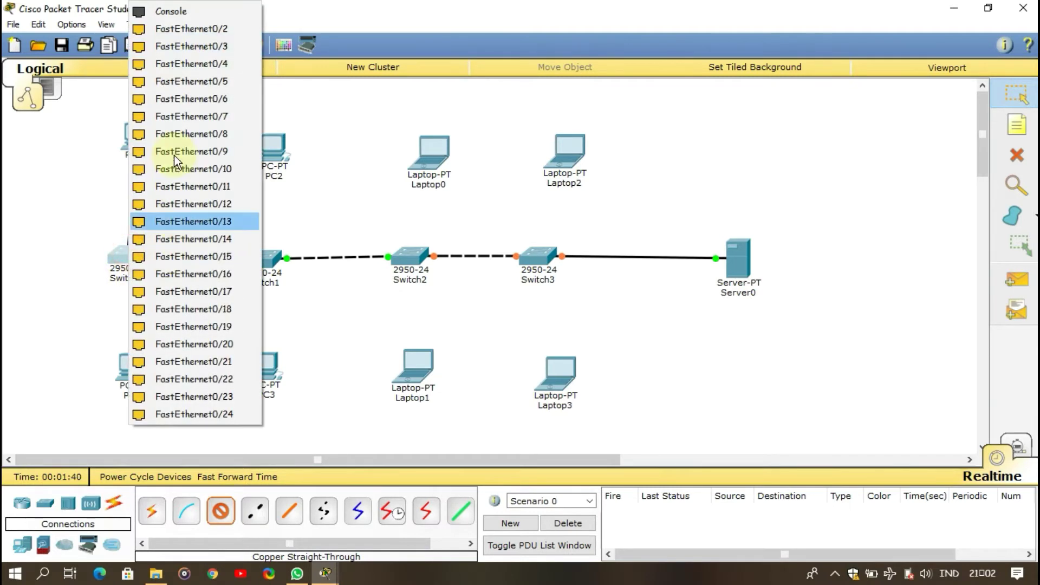
left_click(184, 39)
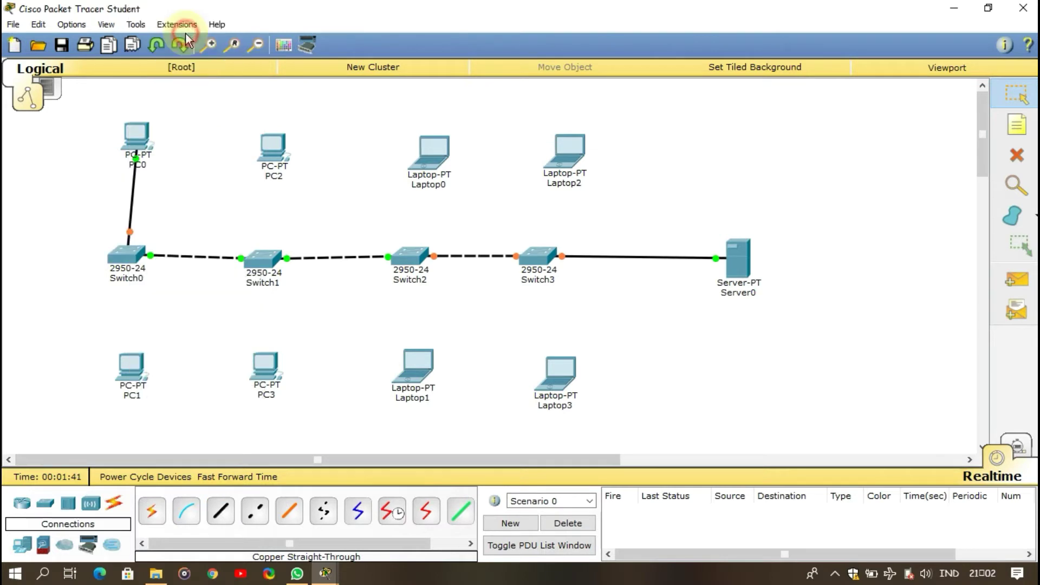
- Connect PC1 FastEthernet0 to Switch0 FastEthernet0/3 with a copper straight-through cable
left_click(232, 512)
left_click(133, 370)
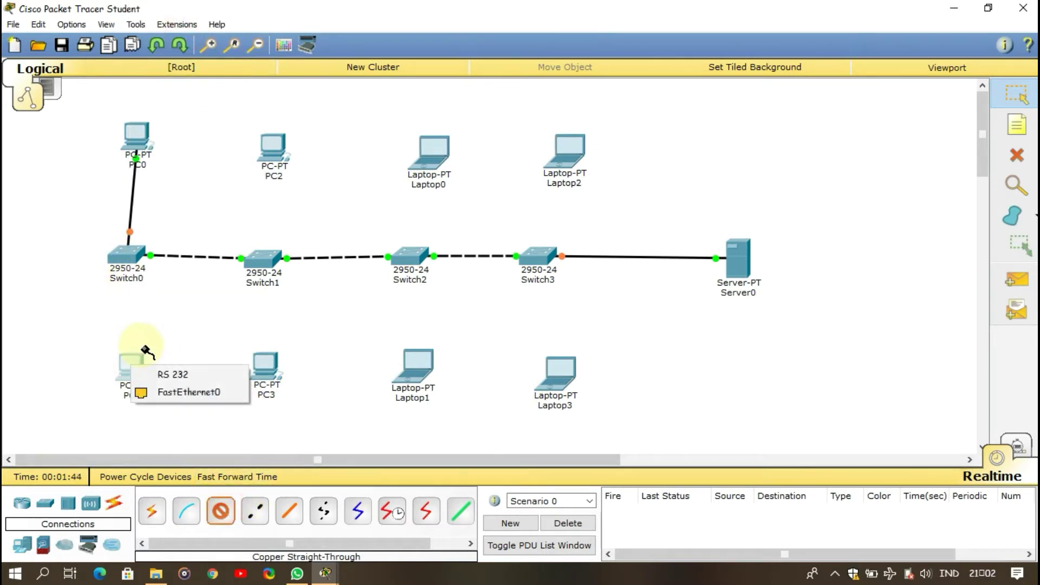
left_click(153, 392)
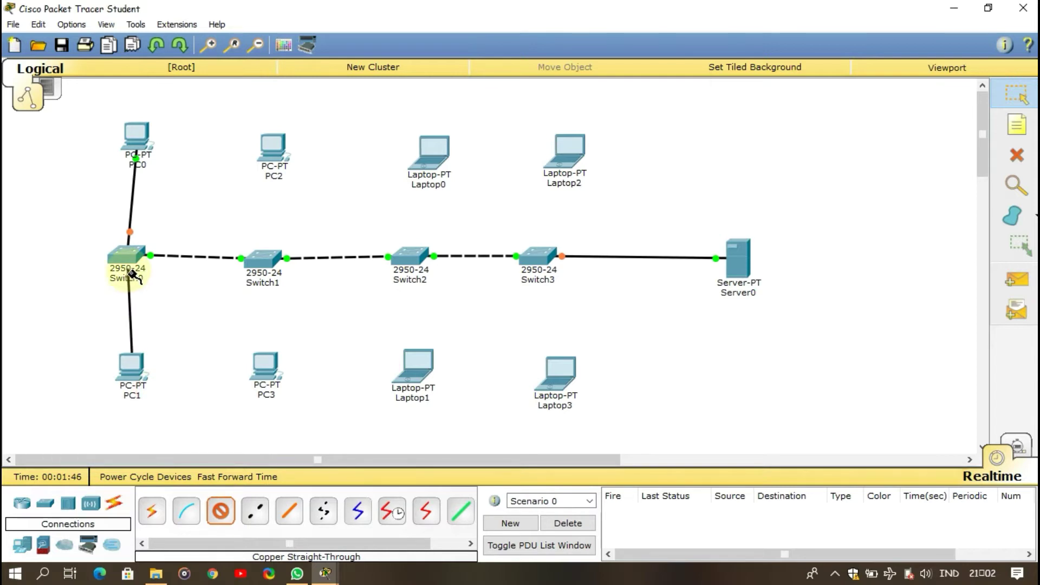
left_click(134, 259)
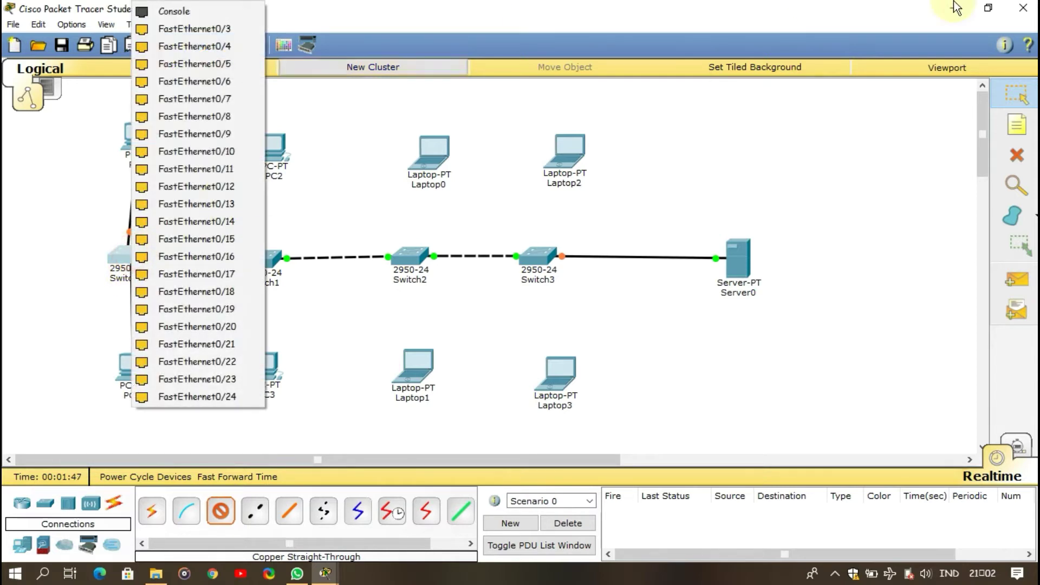
left_click(206, 28)
- Connect PC3 to a free FastEthernet port on Switch1 with a copper straight-through cable
left_click(220, 514)
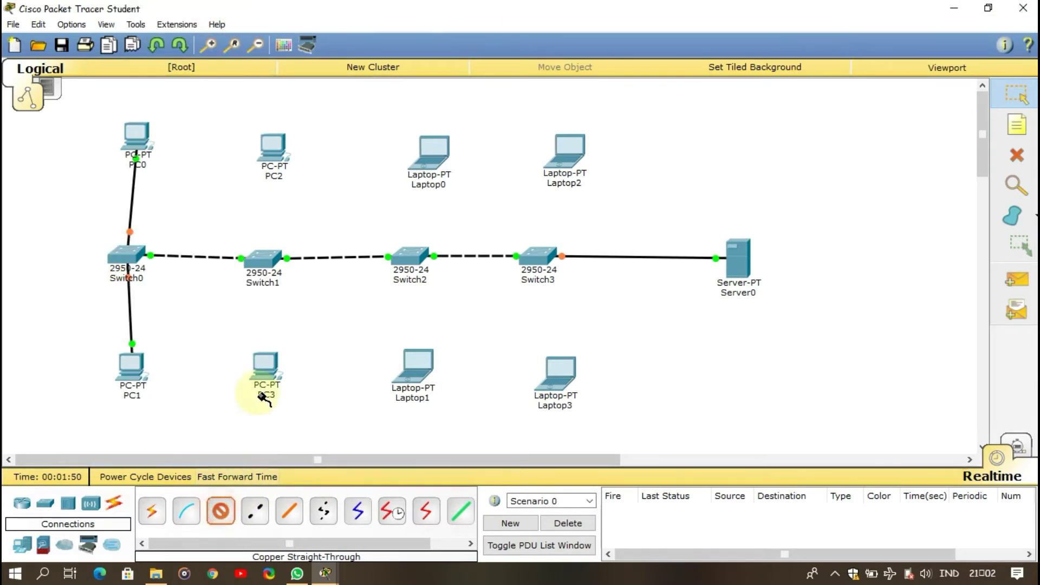
left_click(266, 366)
left_click(296, 400)
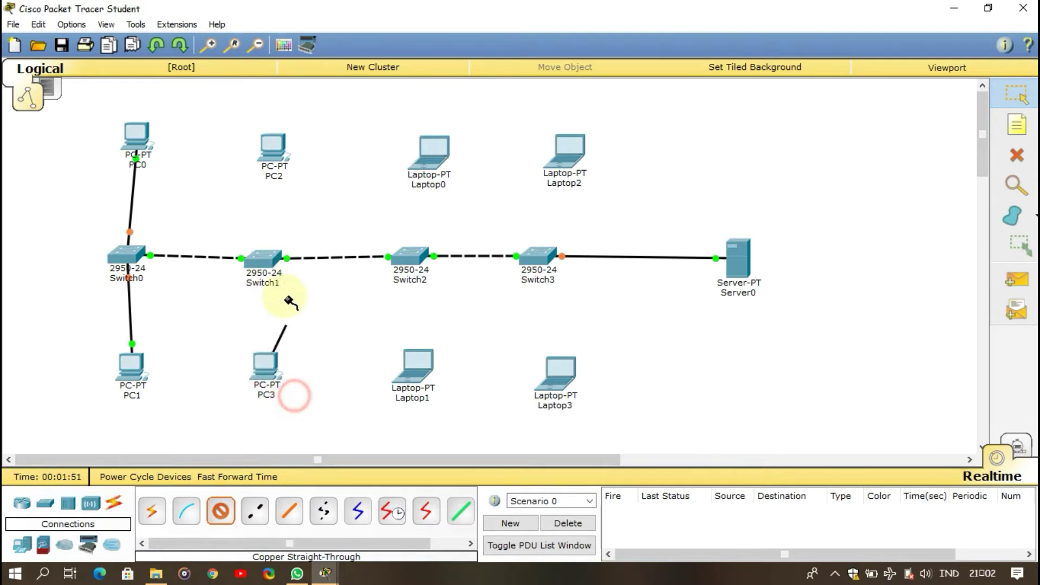
left_click(262, 255)
left_click(366, 30)
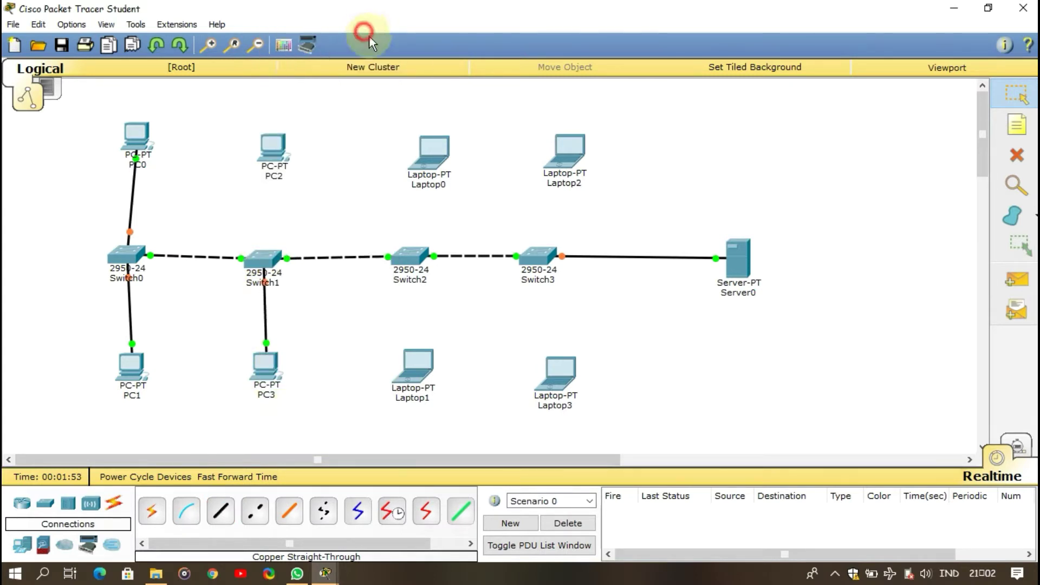
- Connect PC2 to a free FastEthernet port on Switch1 with a copper straight-through cable
left_click(220, 511)
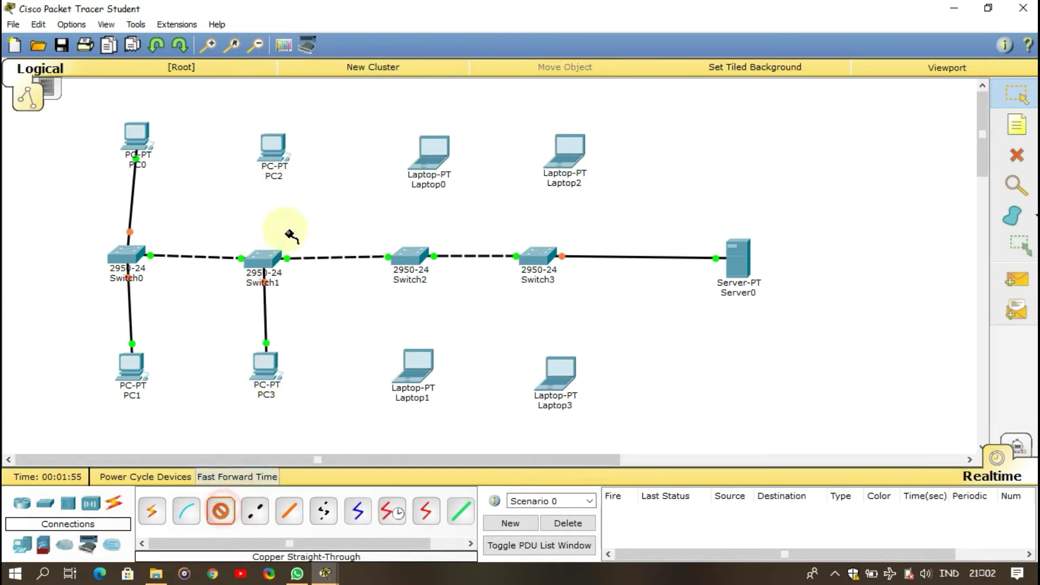
left_click(274, 144)
left_click(319, 168)
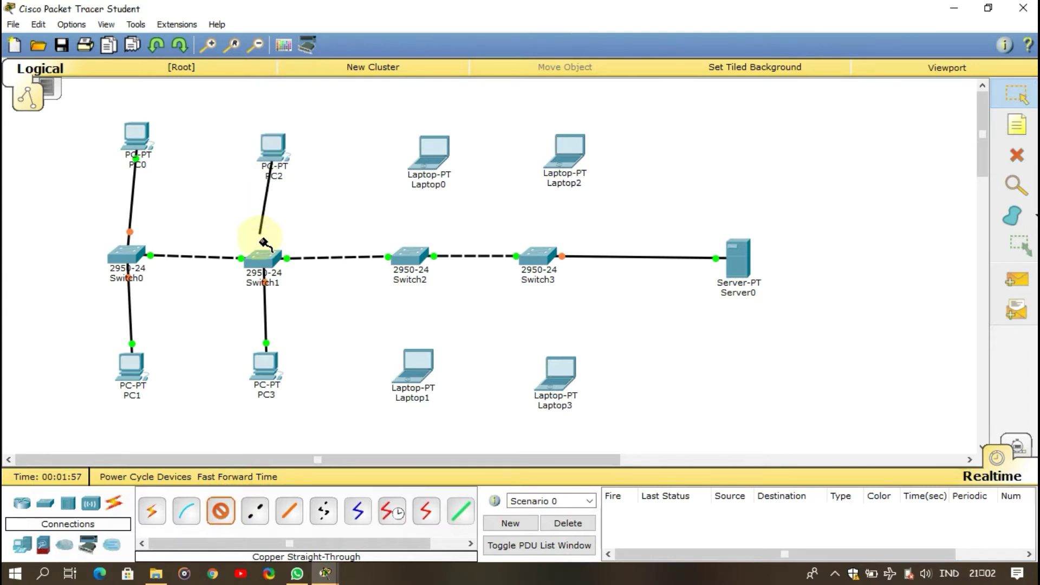
left_click(267, 255)
left_click(361, 36)
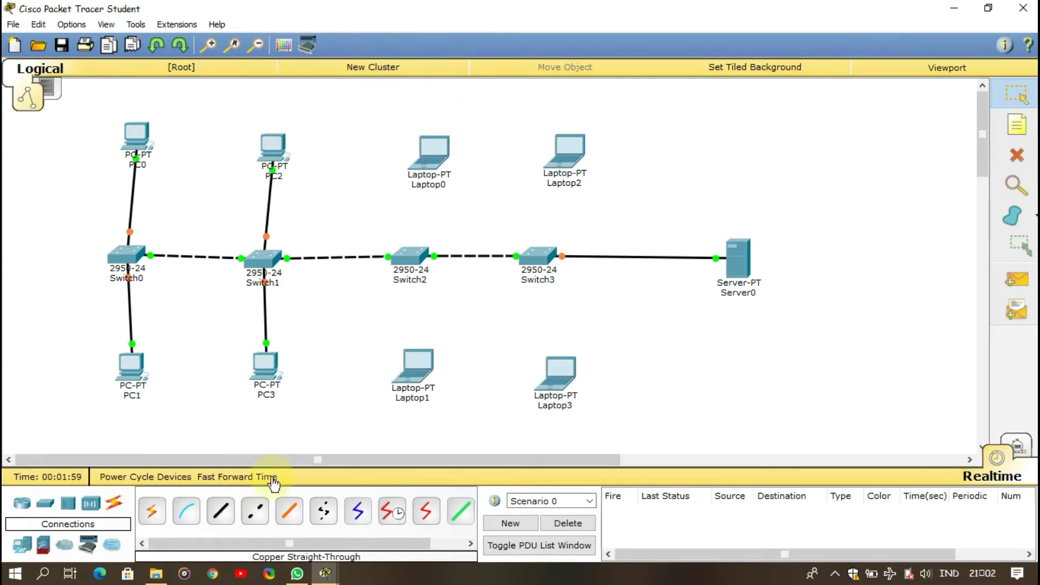
- Connect Laptop1 FastEthernet0 to Switch2 FastEthernet0/3 with a copper straight-through cable
left_click(221, 511)
left_click(413, 360)
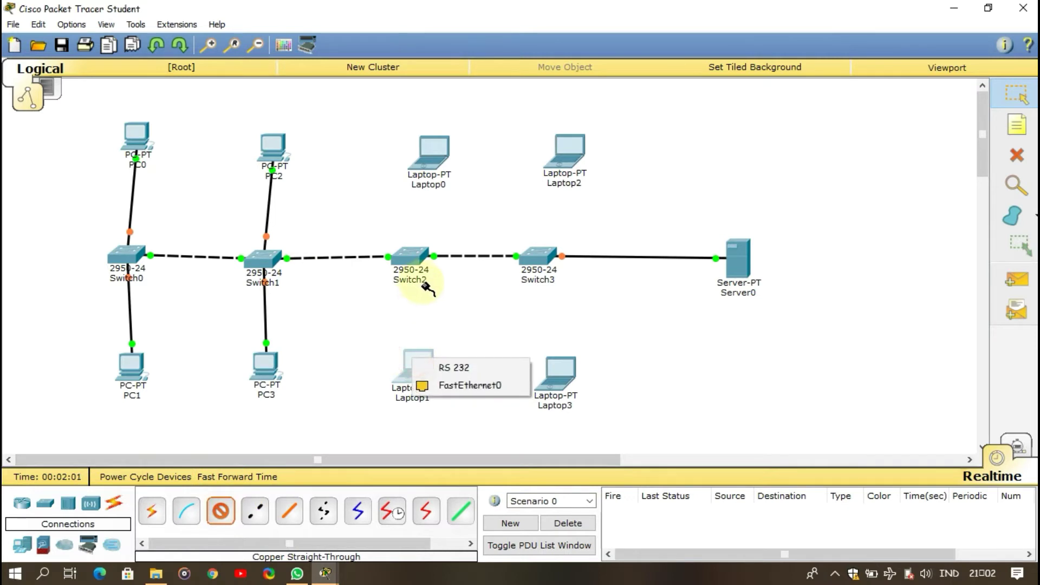
left_click(449, 383)
left_click(411, 253)
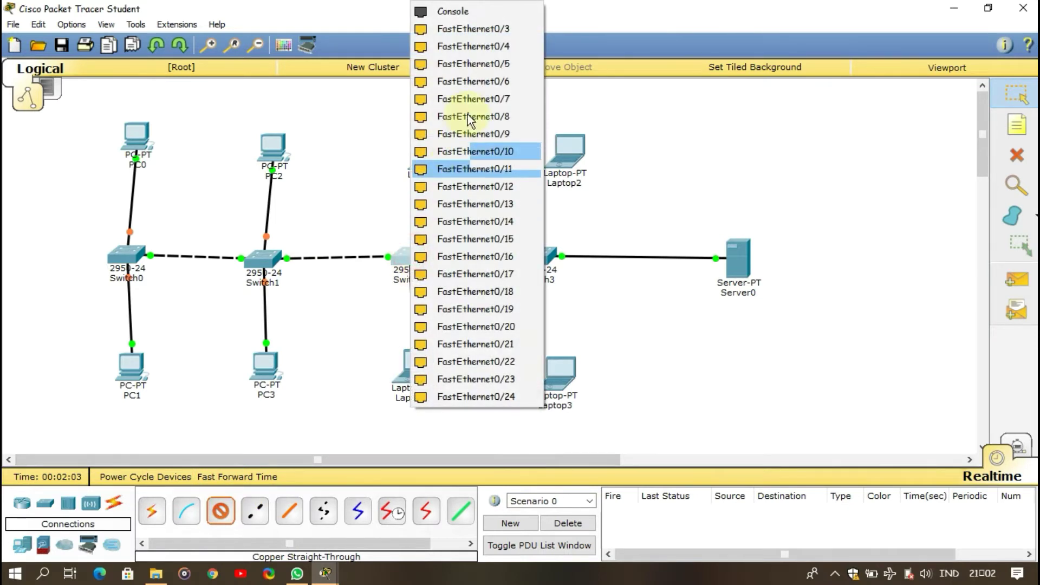
left_click(492, 31)
- Connect Laptop0 to a free FastEthernet port on Switch2 with a copper straight-through cable
left_click(221, 511)
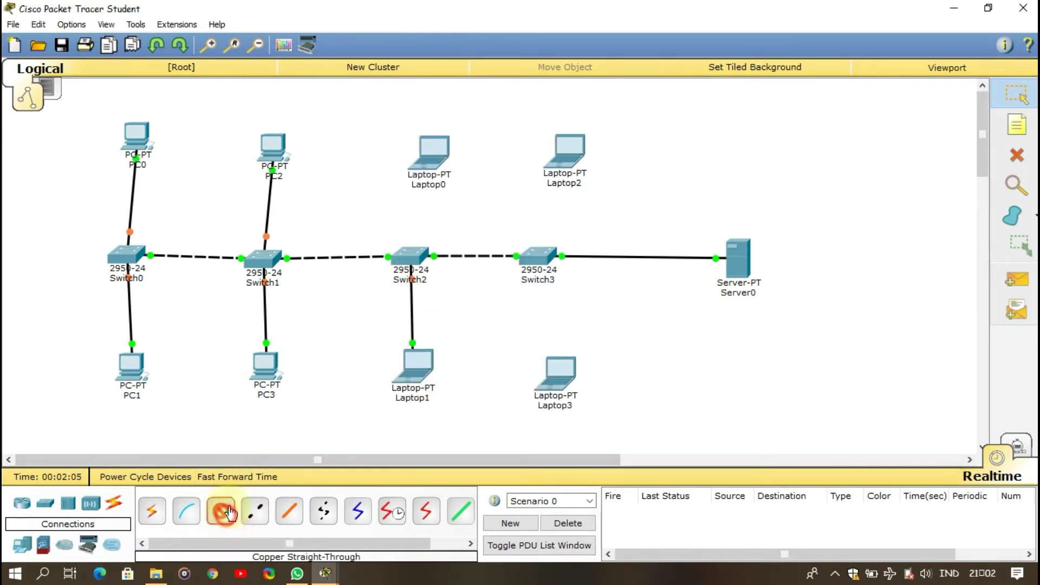
left_click(432, 151)
left_click(454, 177)
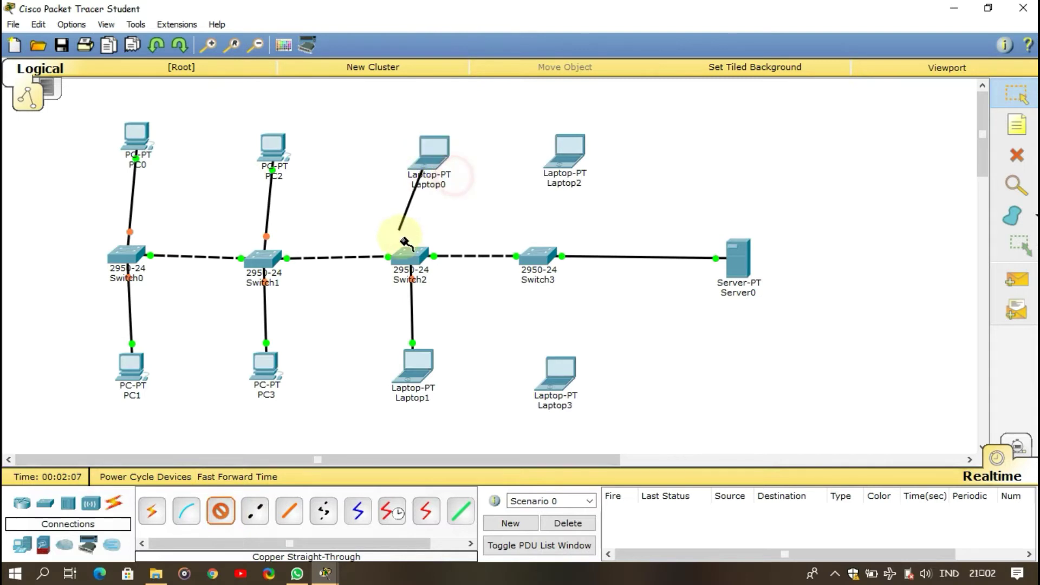
left_click(412, 254)
left_click(500, 33)
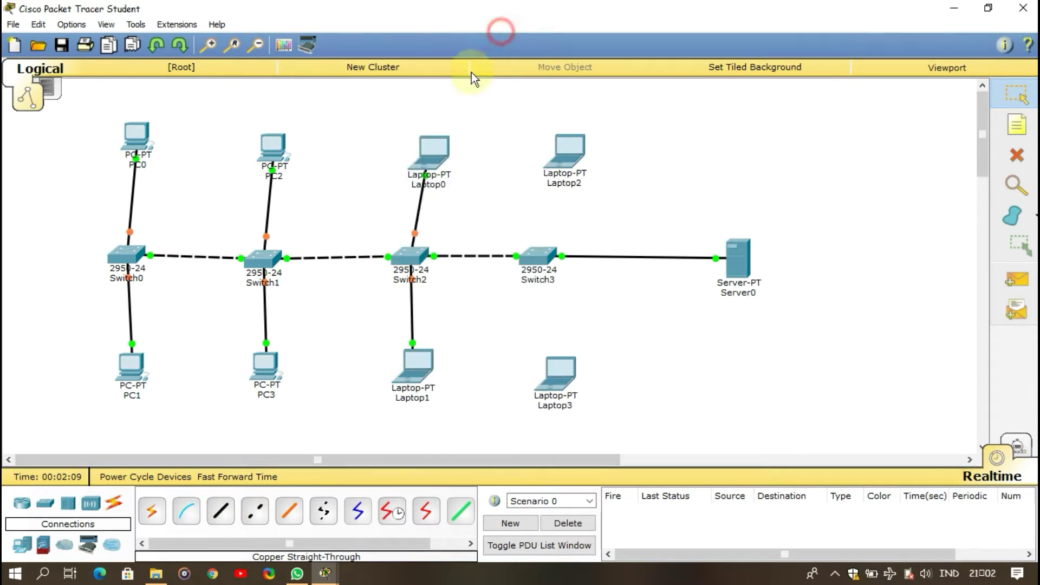
- Connect Laptop2 to a free FastEthernet port on Switch3 with a copper straight-through cable
left_click(220, 510)
left_click(566, 146)
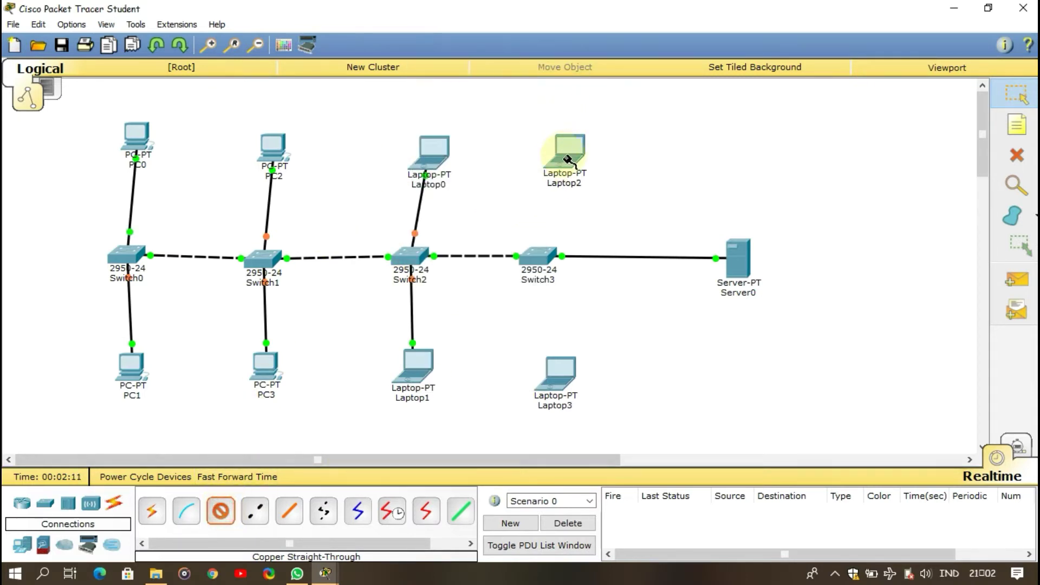
left_click(590, 162)
left_click(595, 178)
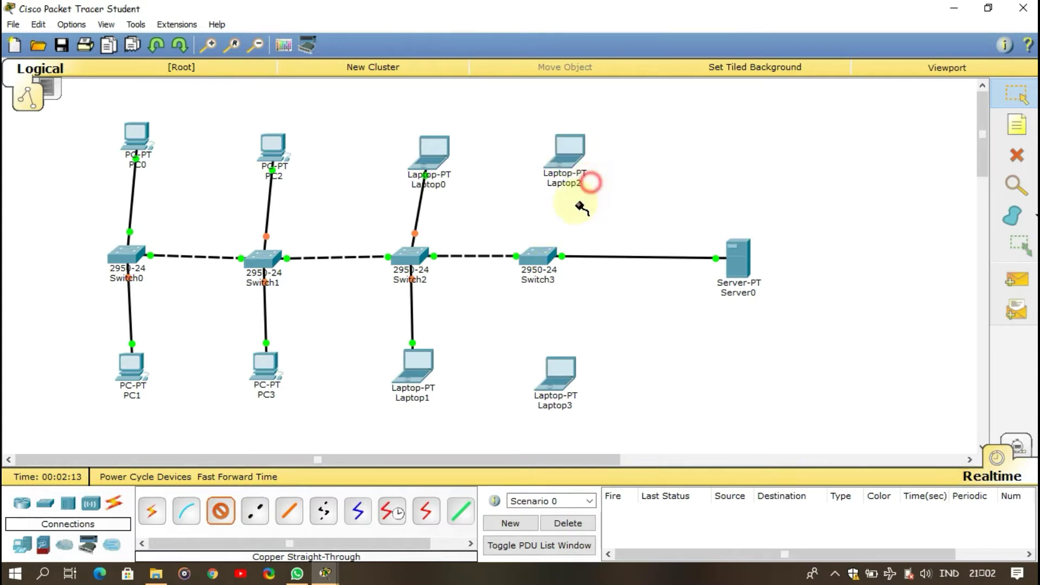
left_click(539, 255)
left_click(589, 46)
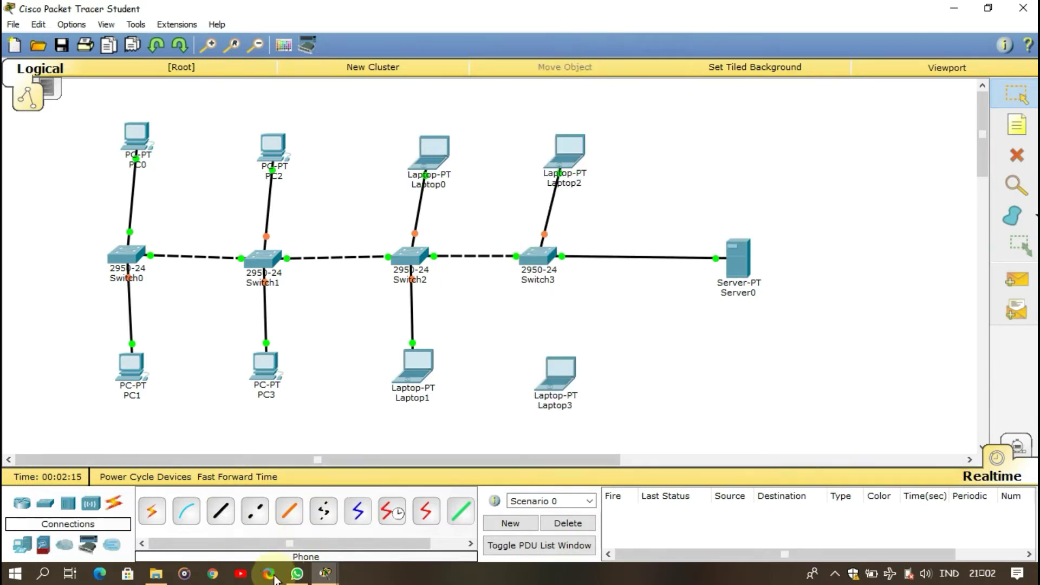
- Connect Laptop3 FastEthernet0 to a free FastEthernet port on Switch3 with a copper straight-through cable
left_click(221, 511)
left_click(559, 373)
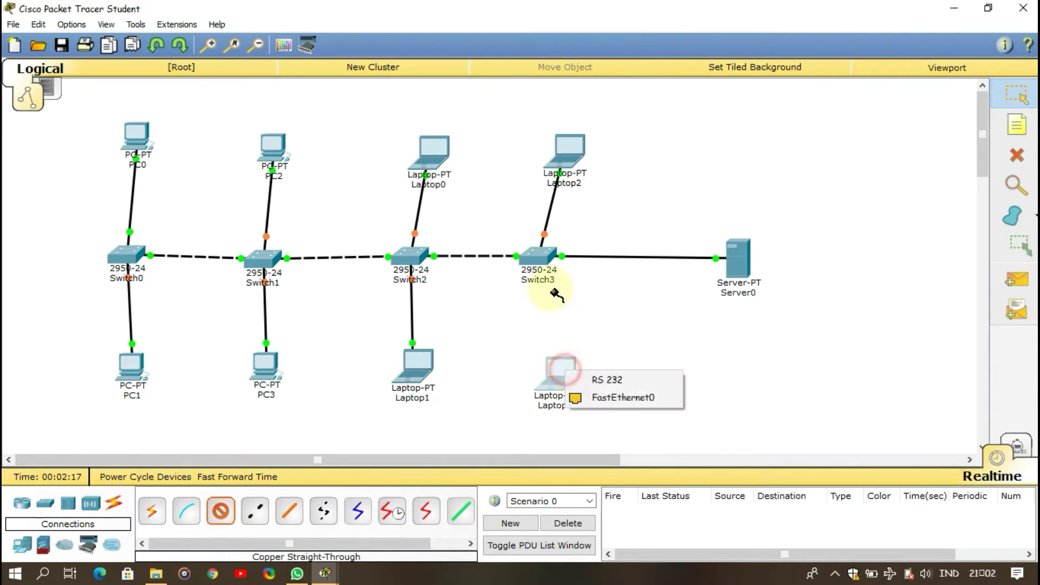
left_click(612, 397)
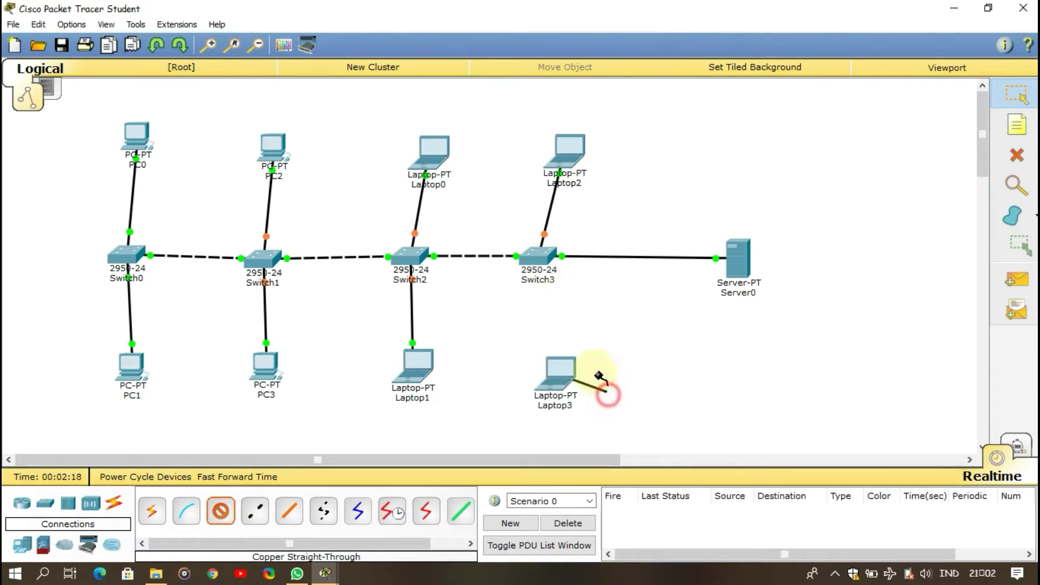
left_click(536, 256)
left_click(639, 28)
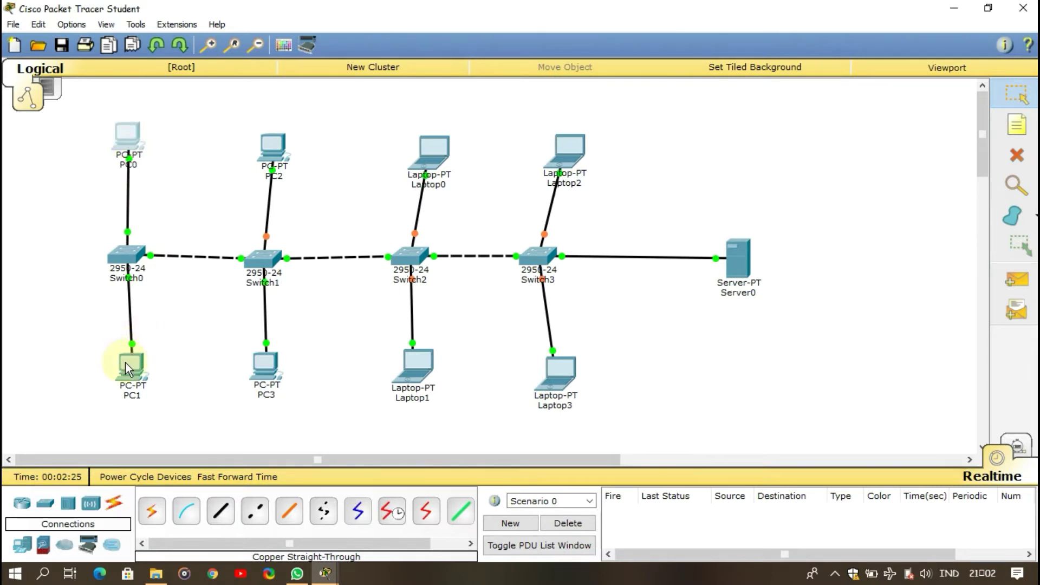
- Align PC1 straight below Switch0, Switch1 level with Switch0, and PC2 and PC3 straight above and below Switch1
left_click_drag(128, 369, 118, 370)
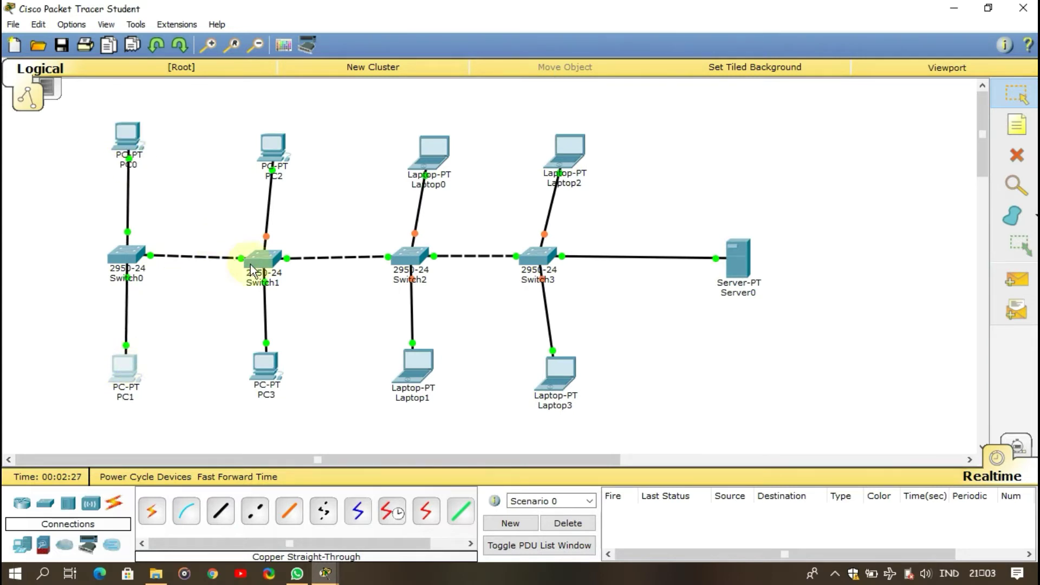
left_click_drag(258, 265, 260, 261)
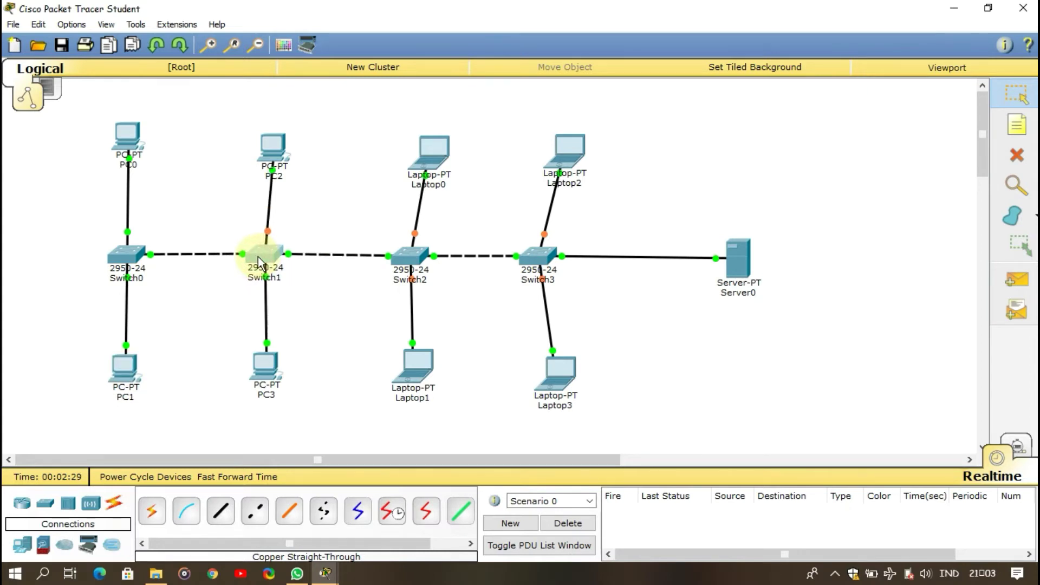
left_click_drag(273, 145, 269, 135)
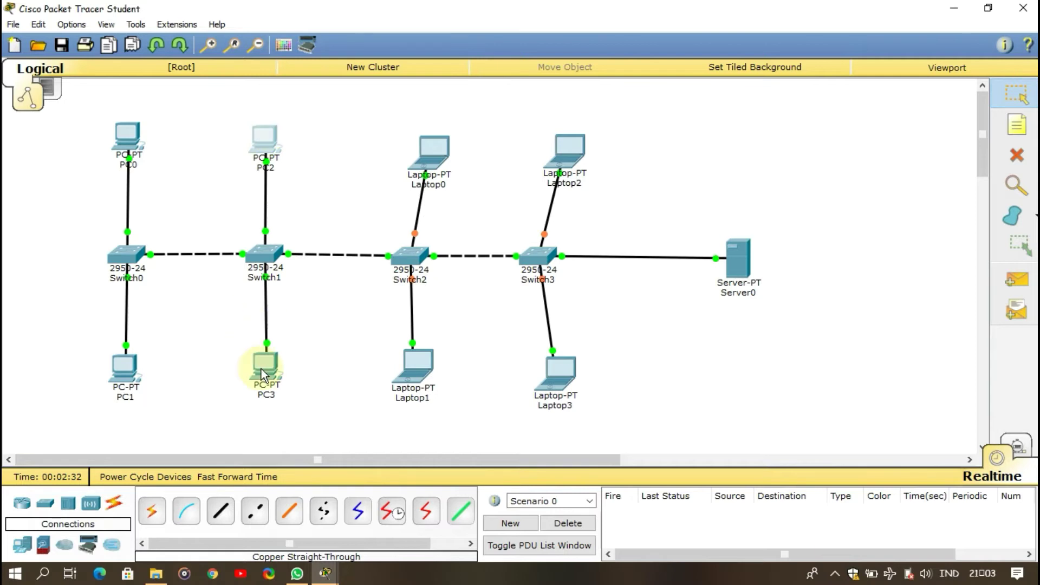
left_click_drag(262, 374, 263, 380)
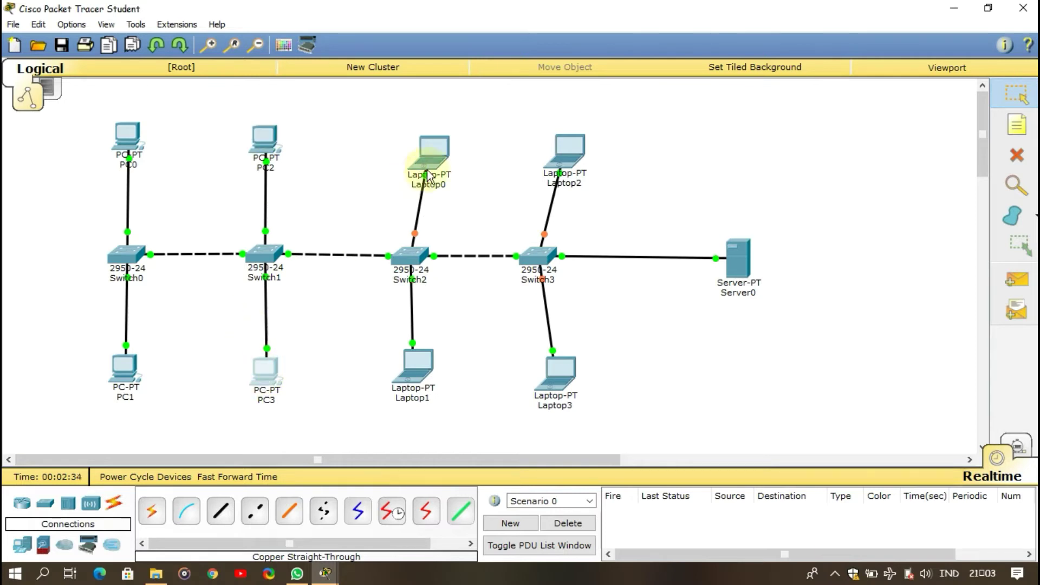
- Align Laptop0 and Laptop1 straight above and below Switch2, and Laptop2 and Laptop3 straight above and below Switch3
left_click_drag(440, 151, 424, 141)
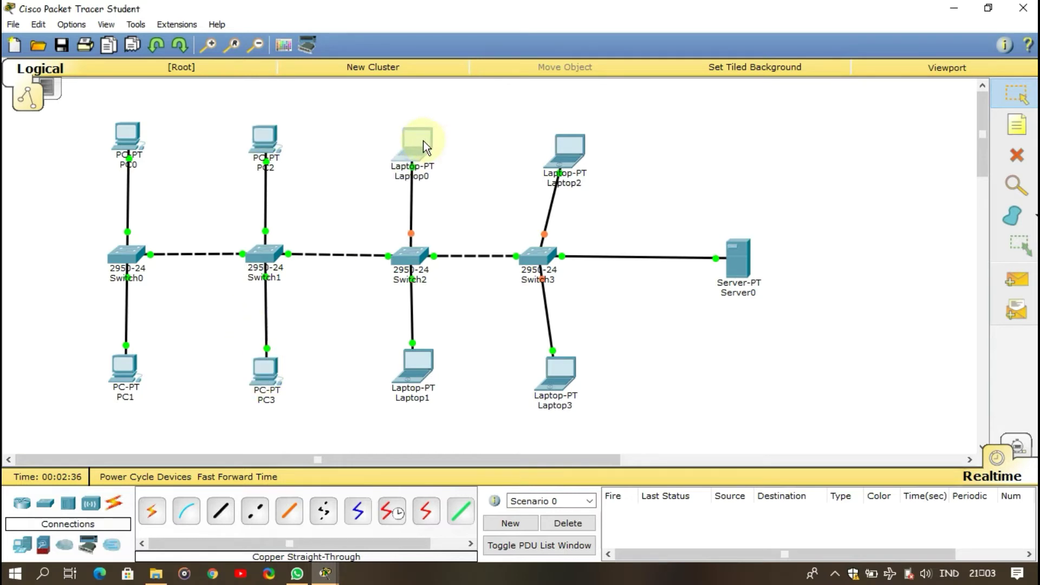
left_click_drag(411, 374, 409, 377)
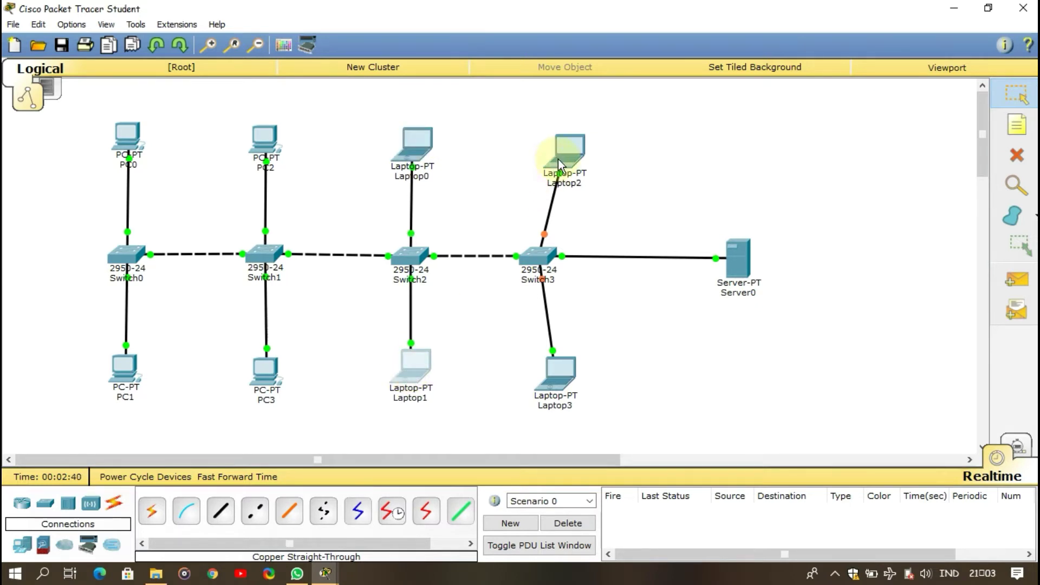
left_click_drag(559, 164, 537, 155)
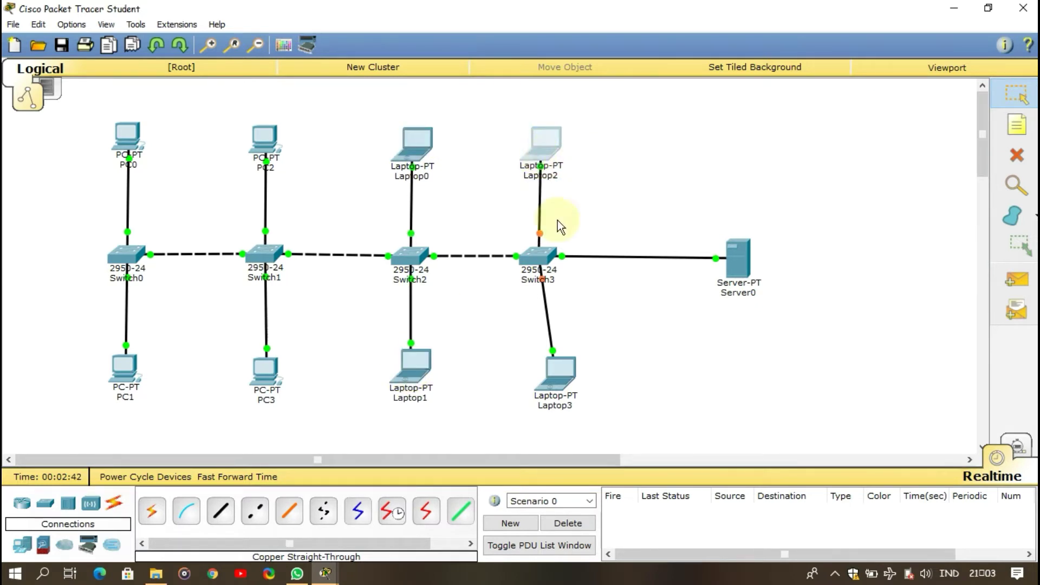
left_click_drag(556, 373, 540, 380)
- Level Switch2 and Switch3 with the other switches, straighten Laptop1 below Switch2, and move Server0 closer to Switch3 on the same line
left_click(535, 256)
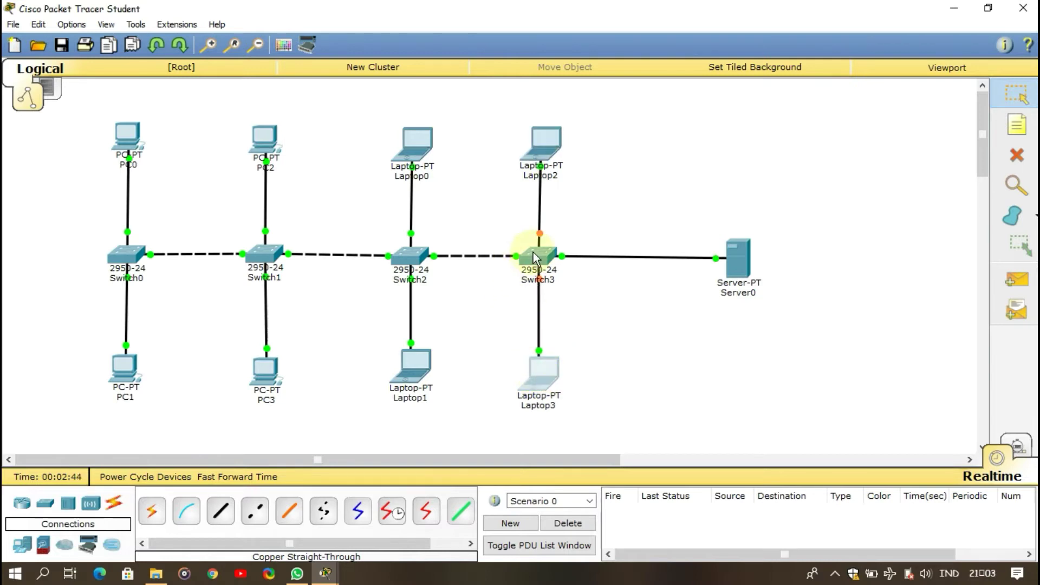
left_click_drag(417, 261, 420, 249)
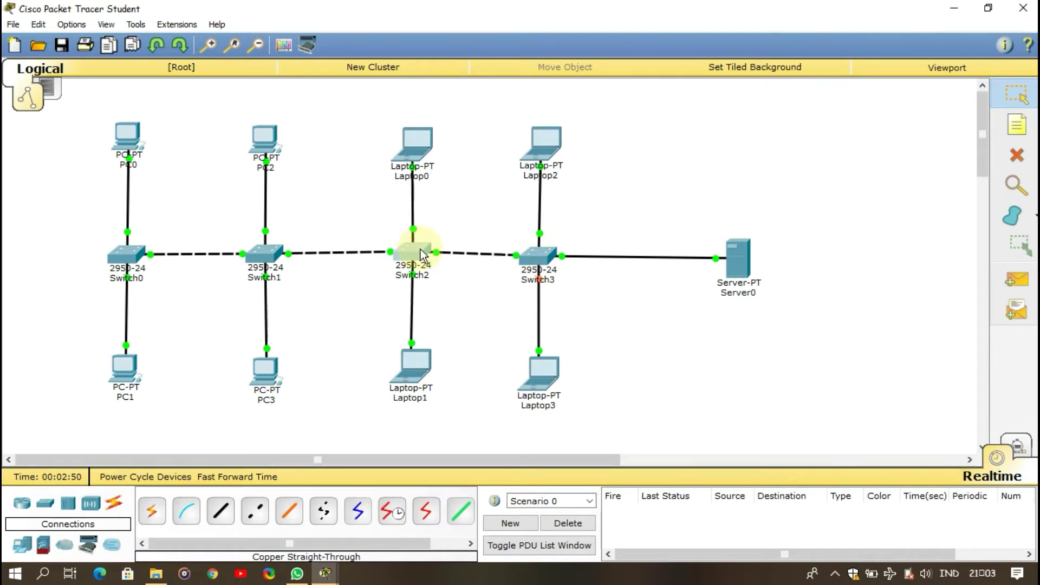
left_click_drag(420, 369, 420, 369)
left_click_drag(541, 263, 542, 256)
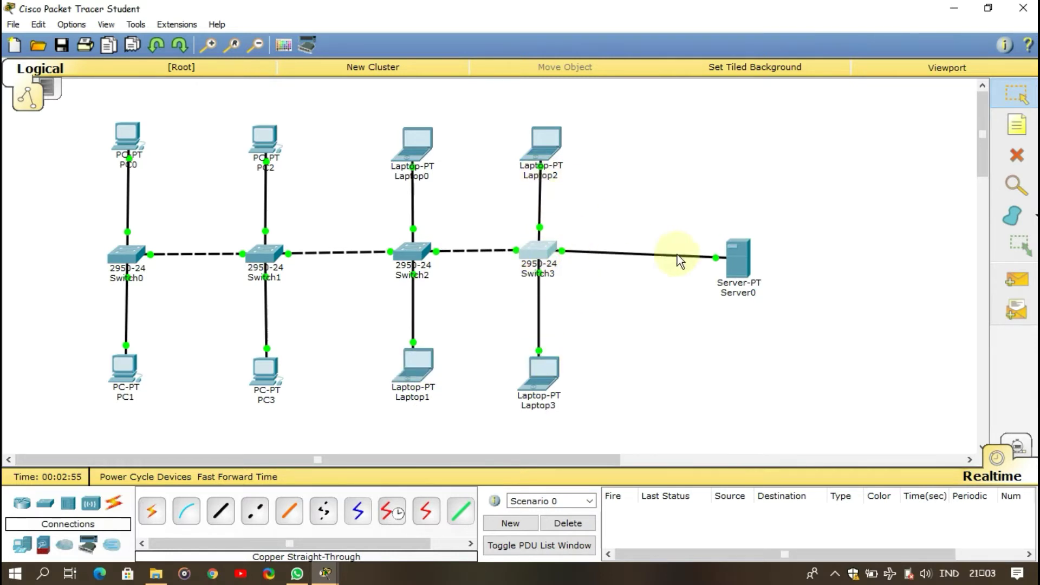
left_click_drag(738, 256, 688, 249)
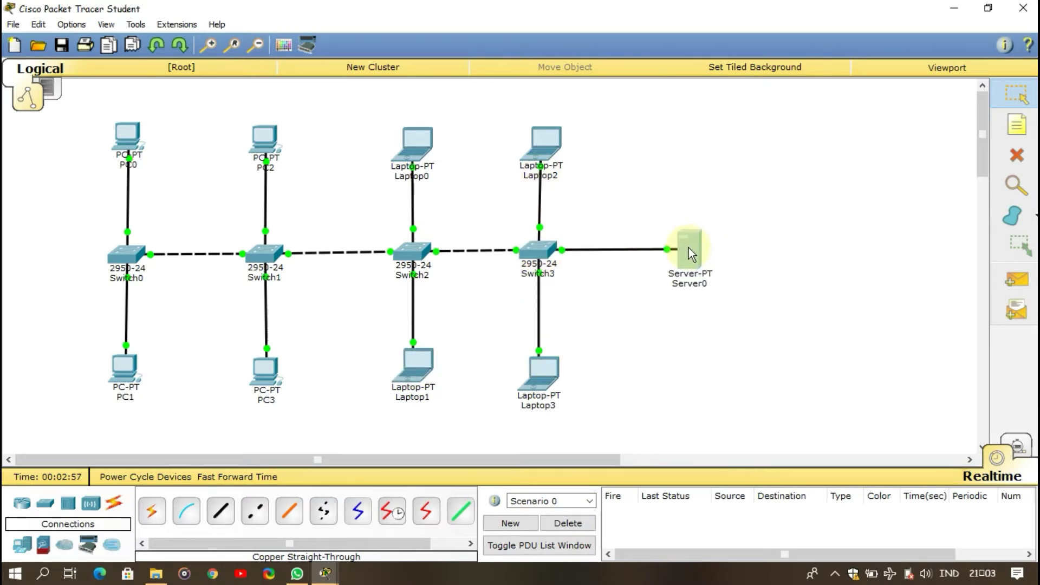
left_click(769, 314)
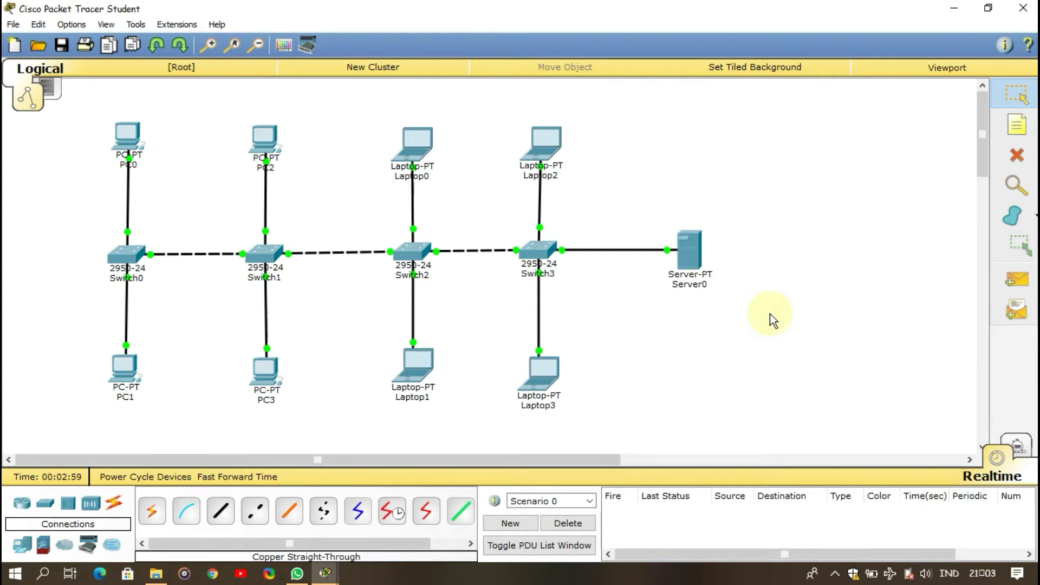
- Give PC0's FastEthernet0 the static IP address 192.168.0.1 with the default subnet mask
left_click(138, 148)
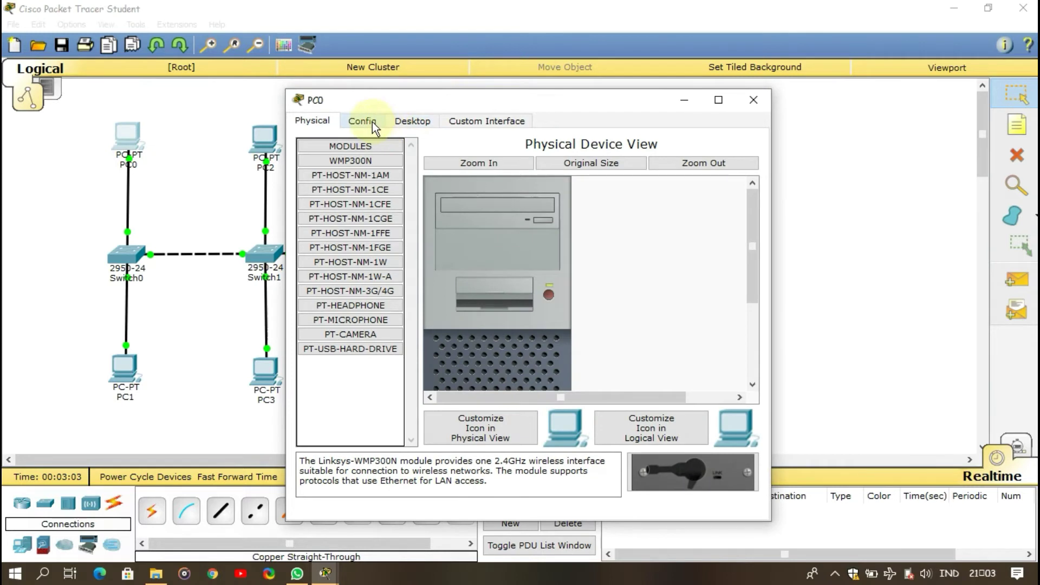
left_click(372, 122)
left_click(353, 206)
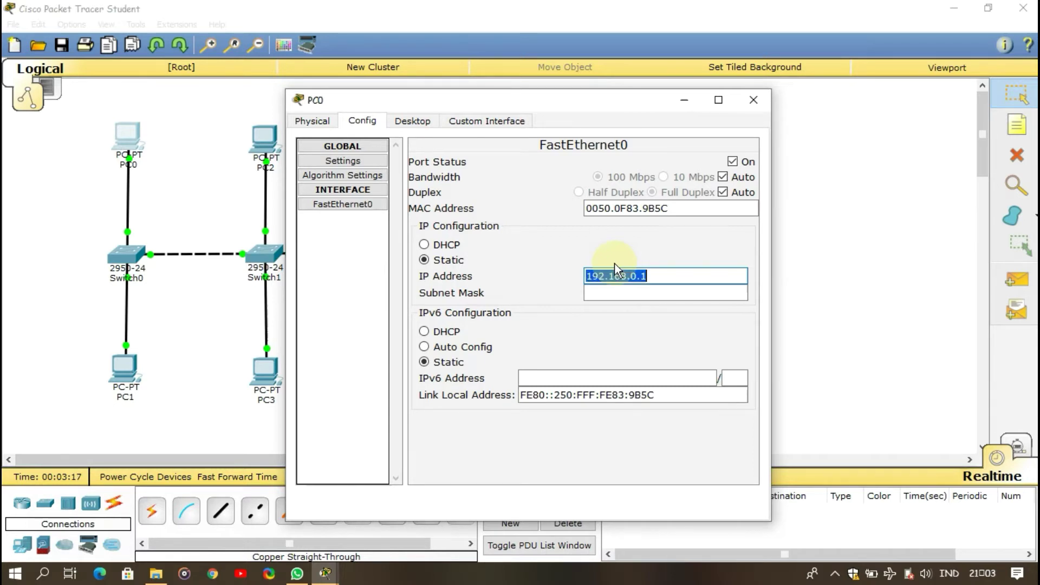
left_click(626, 293)
left_click(769, 102)
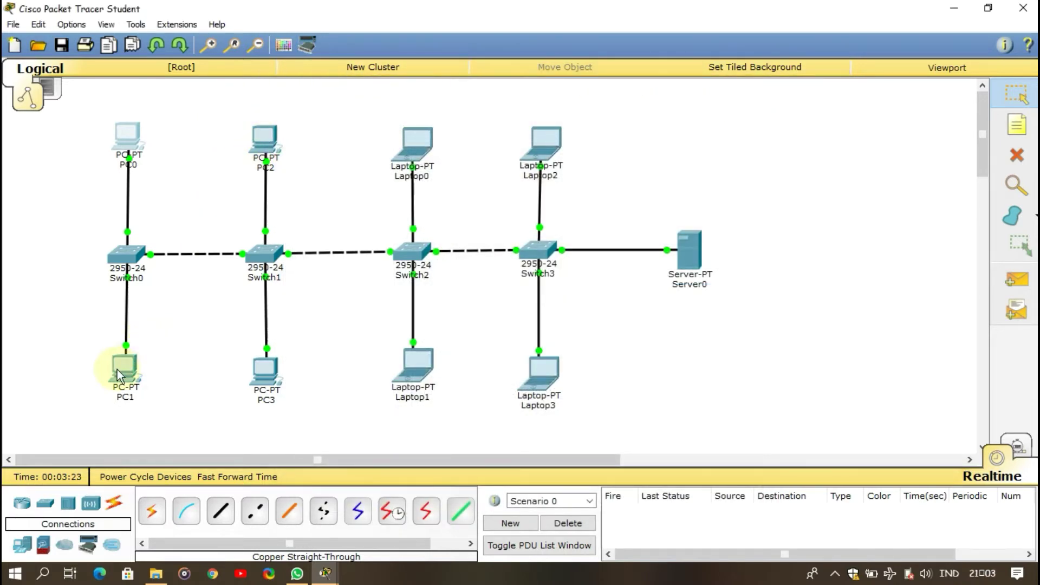
- Give PC1's FastEthernet0 the static IP address 192.168.0.2 with the default subnet mask, and copy the address for reuse
left_click(119, 372)
left_click(368, 120)
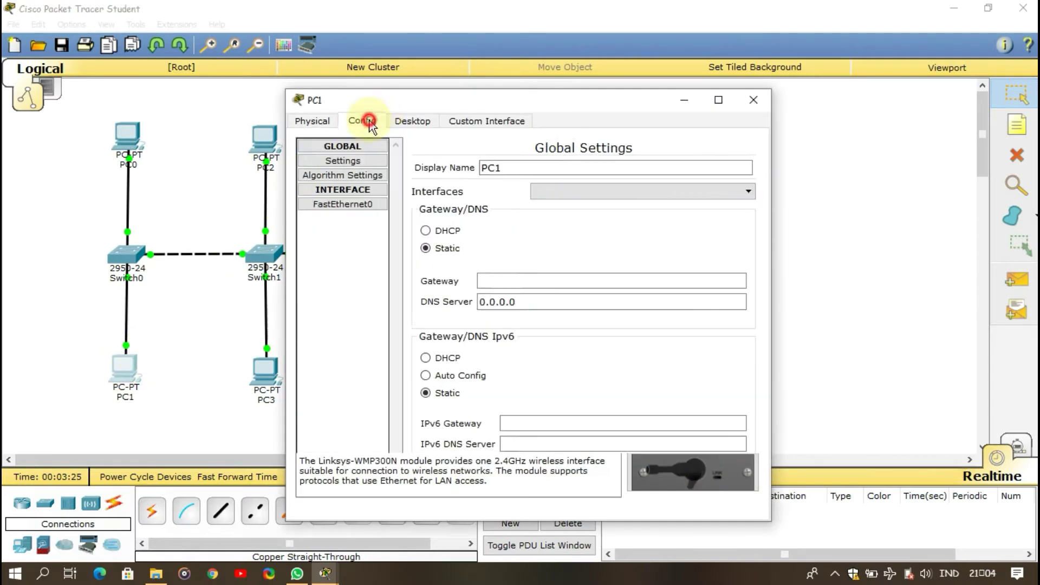
left_click(342, 204)
left_click(601, 276)
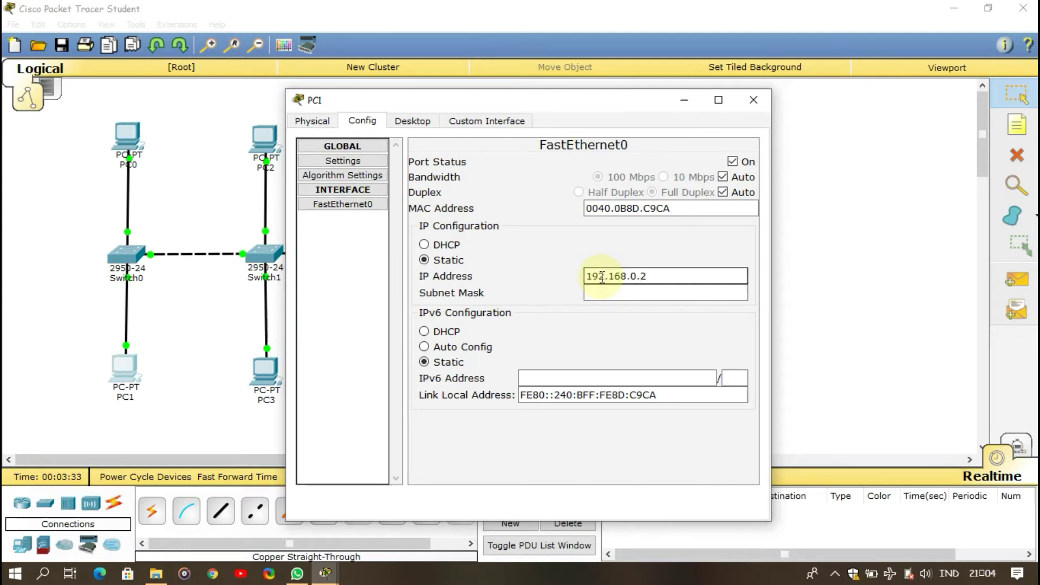
double_click(602, 276)
key("ctrl+c")
left_click(613, 293)
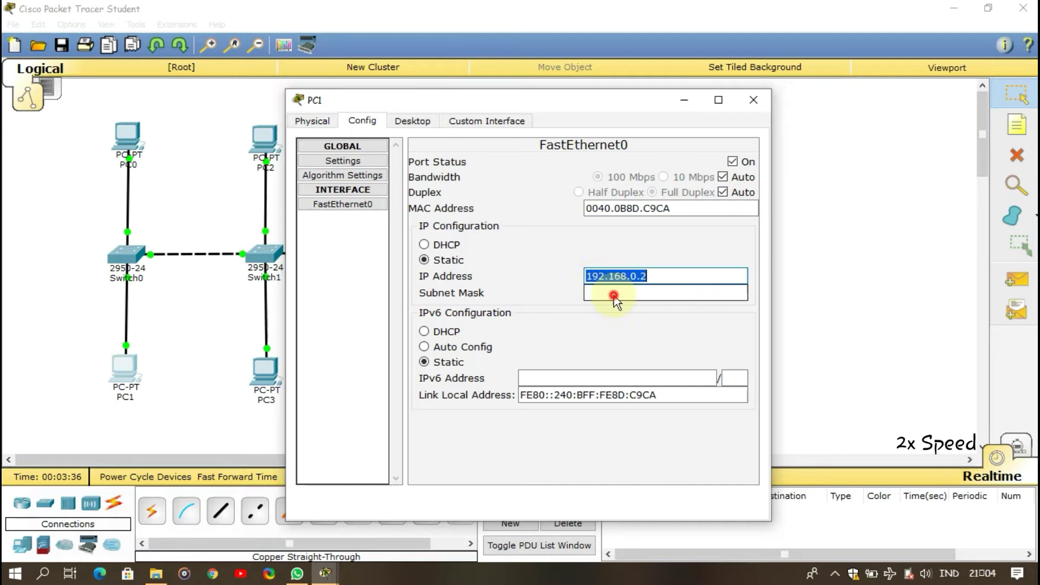
left_click(752, 100)
- Give PC2's FastEthernet0 the static IP address 192.168.0.3 with subnet mask 255.255.255.0
left_click(272, 141)
left_click(362, 121)
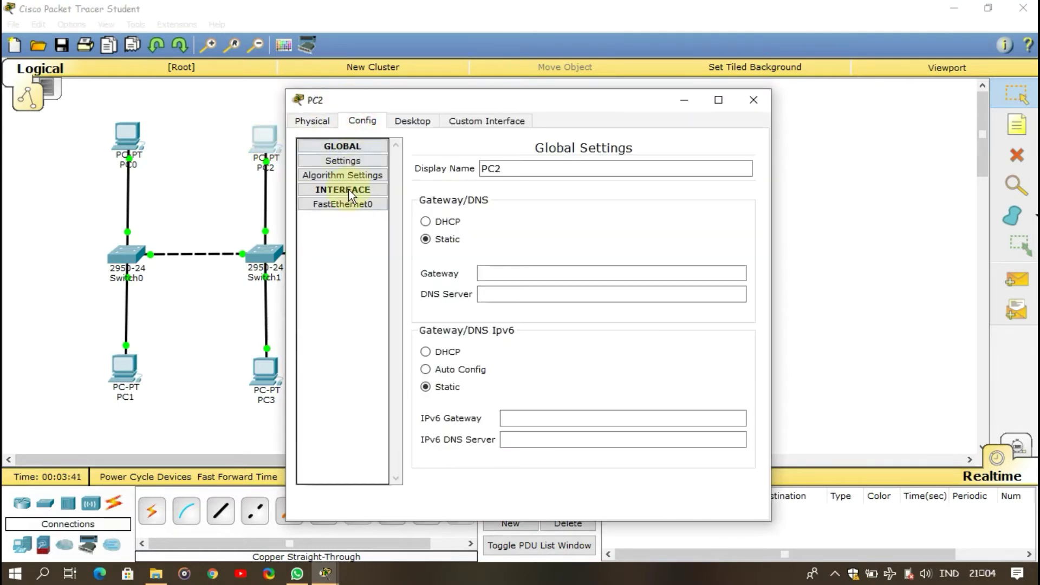
left_click(342, 204)
left_click(613, 275)
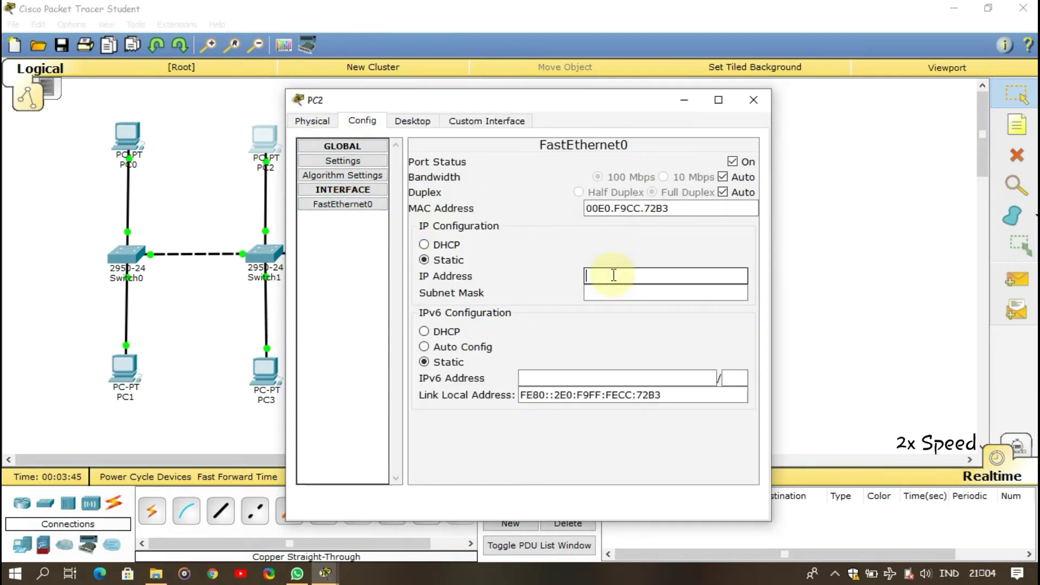
key("ctrl+v")
key("BackSpace")
type("3")
key("ctrl+a")
left_click(620, 292)
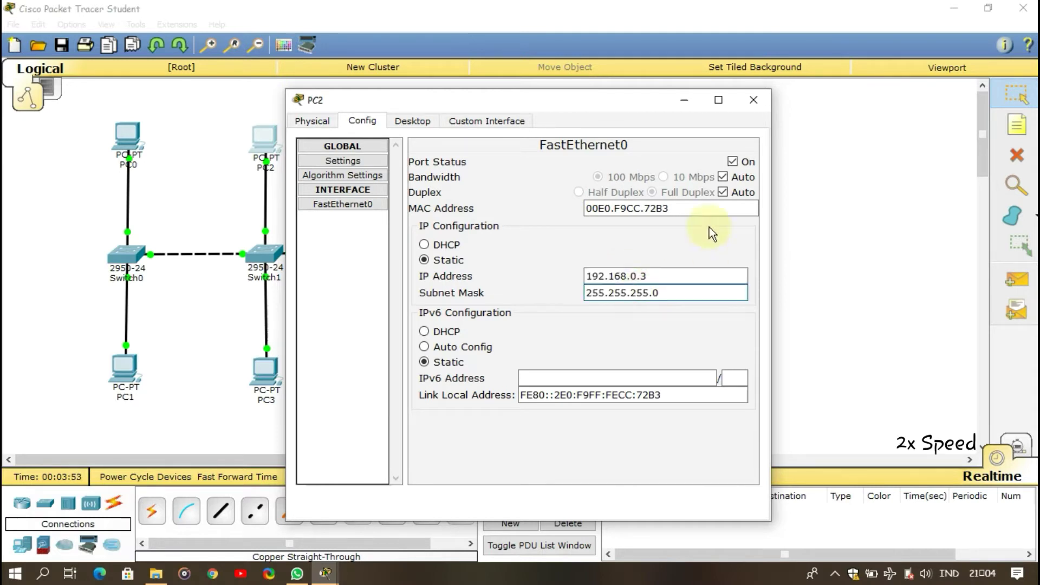
left_click(664, 276)
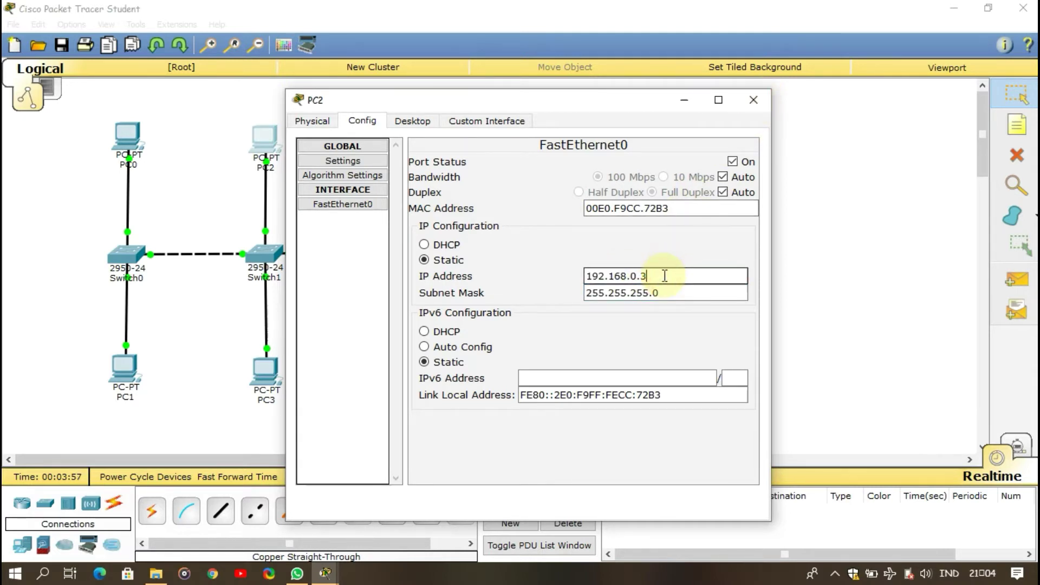
key("ctrl+a")
left_click(753, 99)
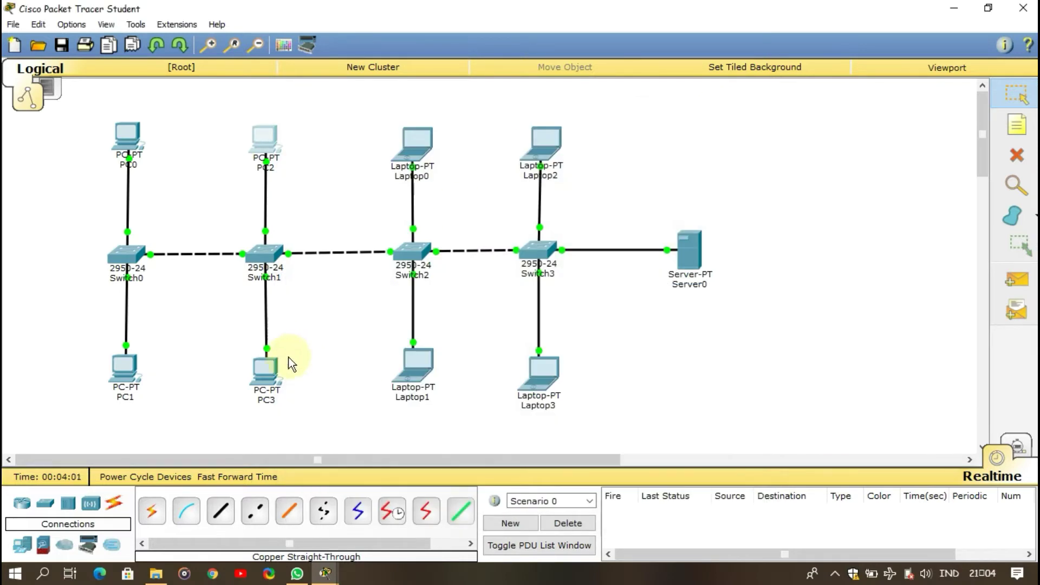
- Give PC3's FastEthernet0 the static IP address 192.168.0.4 with subnet mask 255.255.255.0
left_click(265, 371)
left_click(352, 121)
left_click(357, 204)
left_click(616, 274)
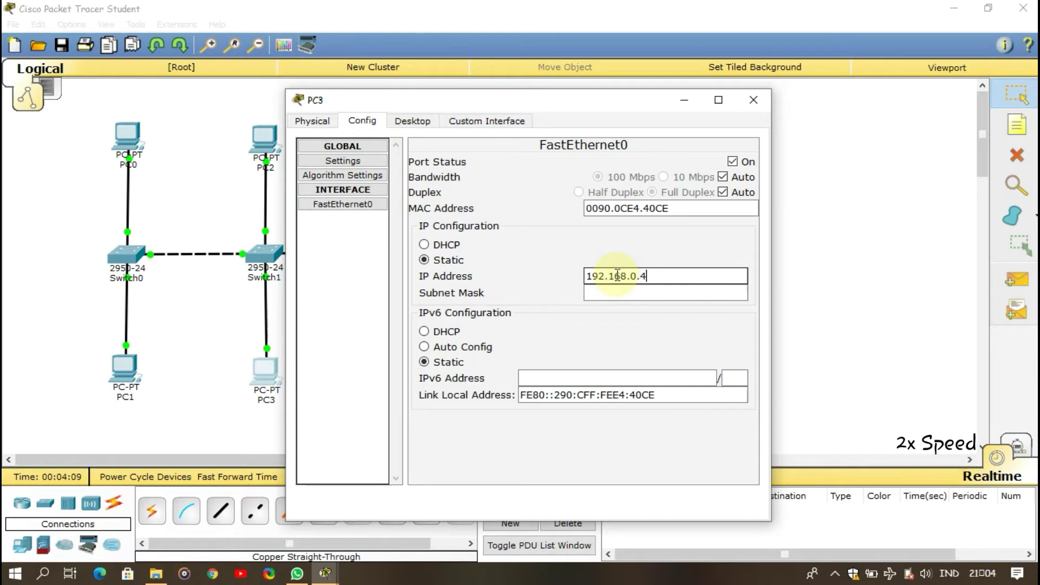
key("ctrl+a")
left_click(620, 290)
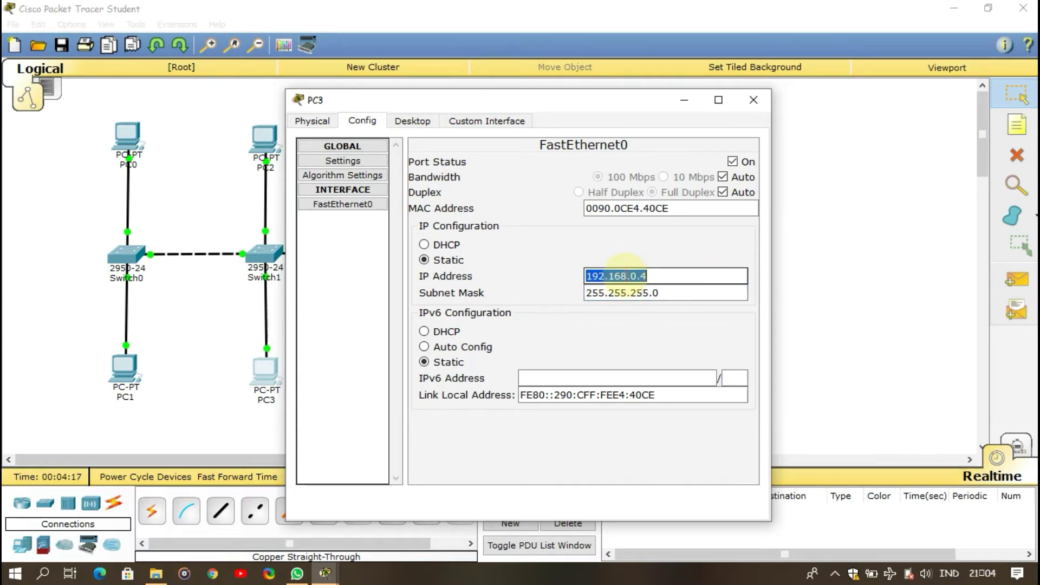
left_click(752, 100)
- Give Laptop0's FastEthernet0 the static IP address 192.168.0.5 with the default subnet mask
left_click(415, 141)
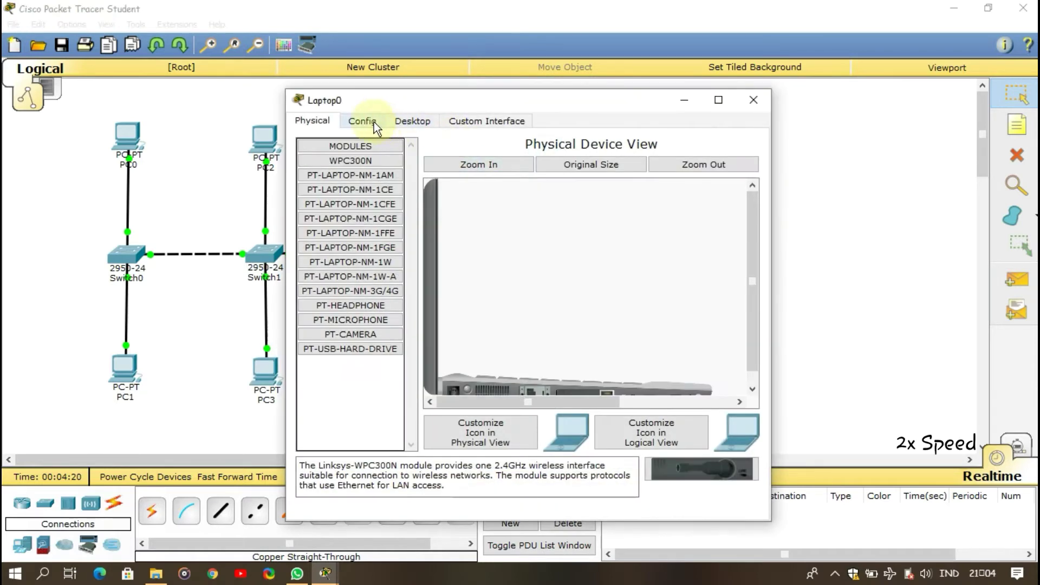
left_click(362, 121)
left_click(343, 203)
left_click(640, 274)
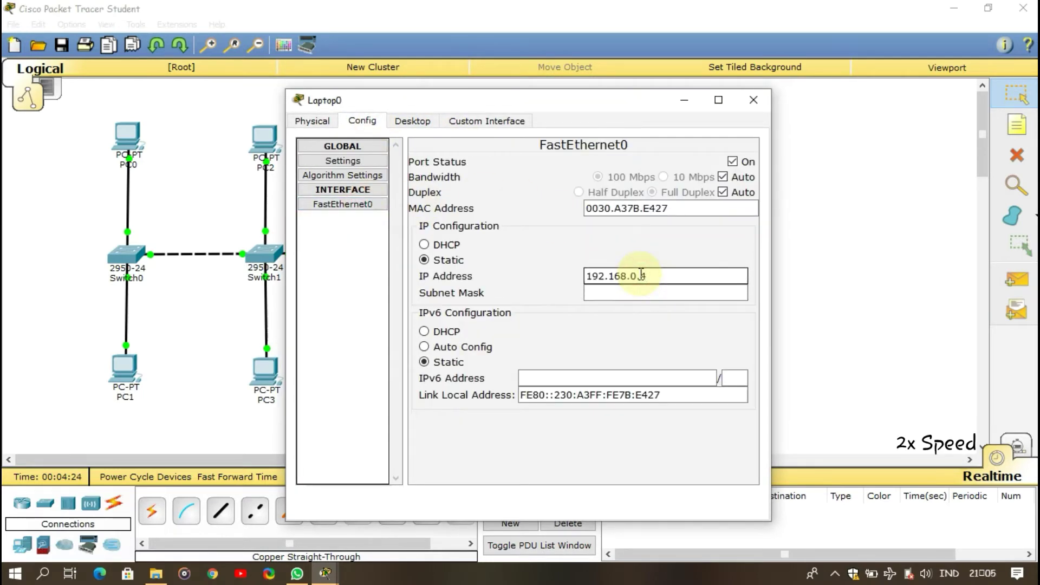
left_click(638, 294)
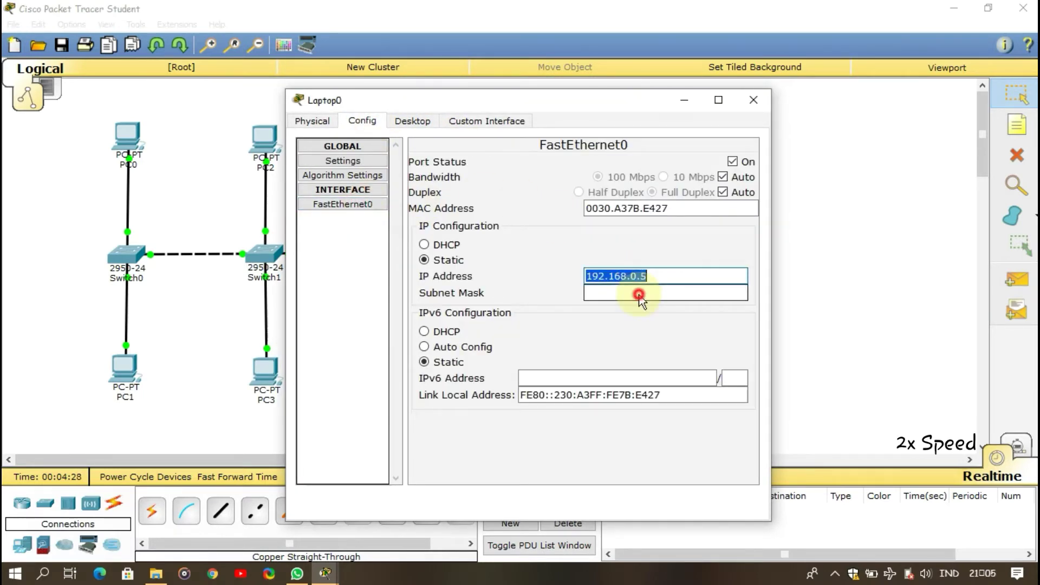
left_click(753, 99)
- Give Laptop1's FastEthernet0 the static IP address 192.168.0.6 with subnet mask 255.255.255.0
left_click(418, 369)
left_click(362, 121)
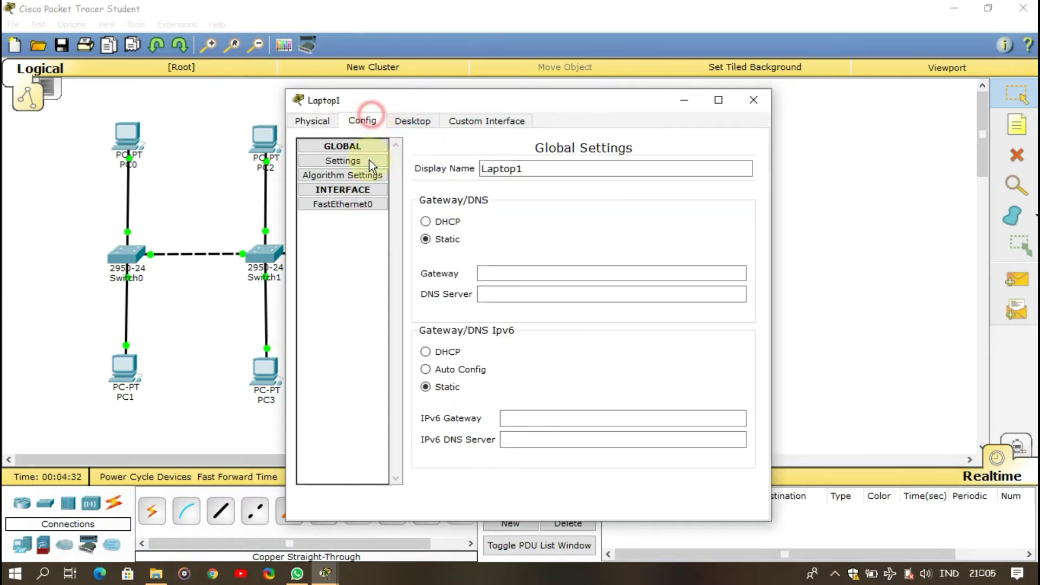
left_click(343, 203)
left_click(648, 276)
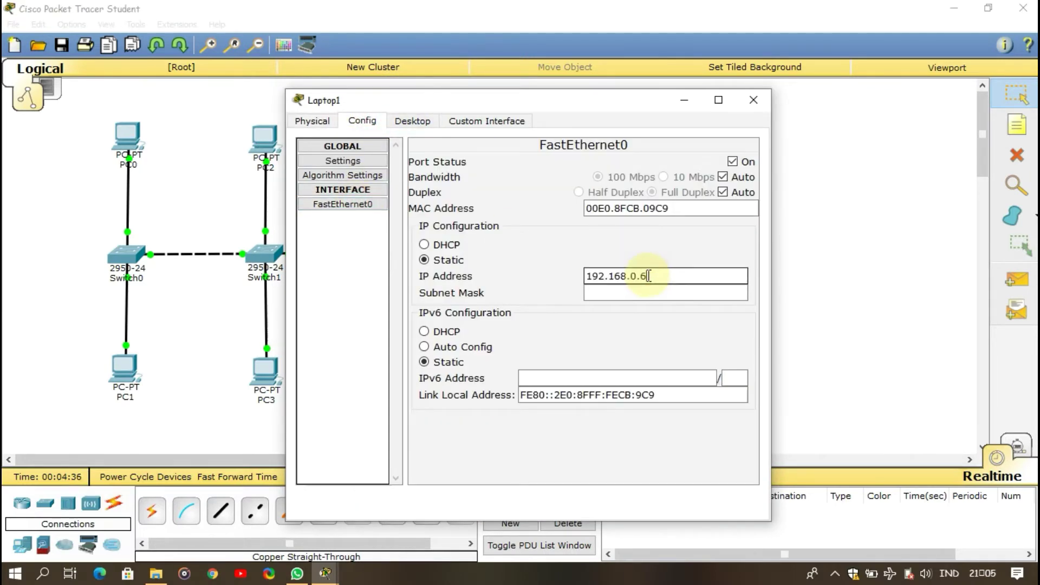
left_click(650, 293)
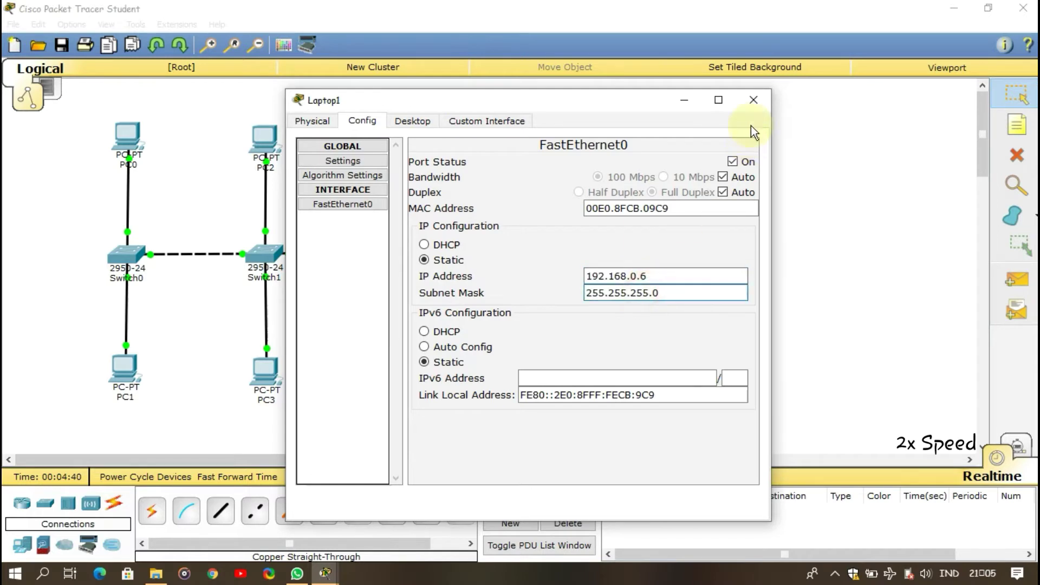
left_click(753, 100)
- Give Laptop2's FastEthernet0 the static IP address 192.168.0.7 with the default subnet mask
left_click(542, 154)
left_click(363, 122)
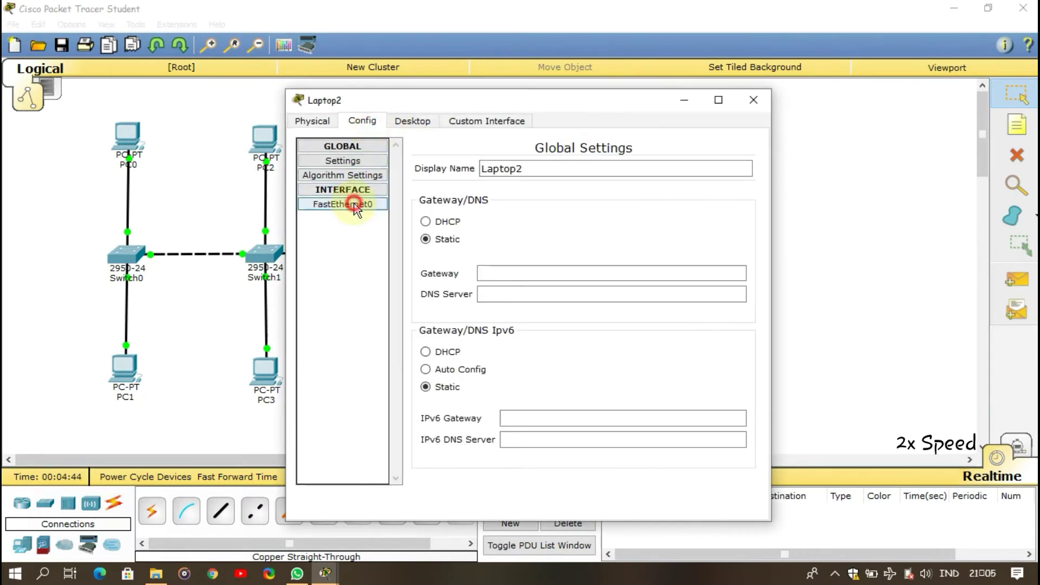
left_click(343, 204)
left_click(621, 275)
double_click(621, 275)
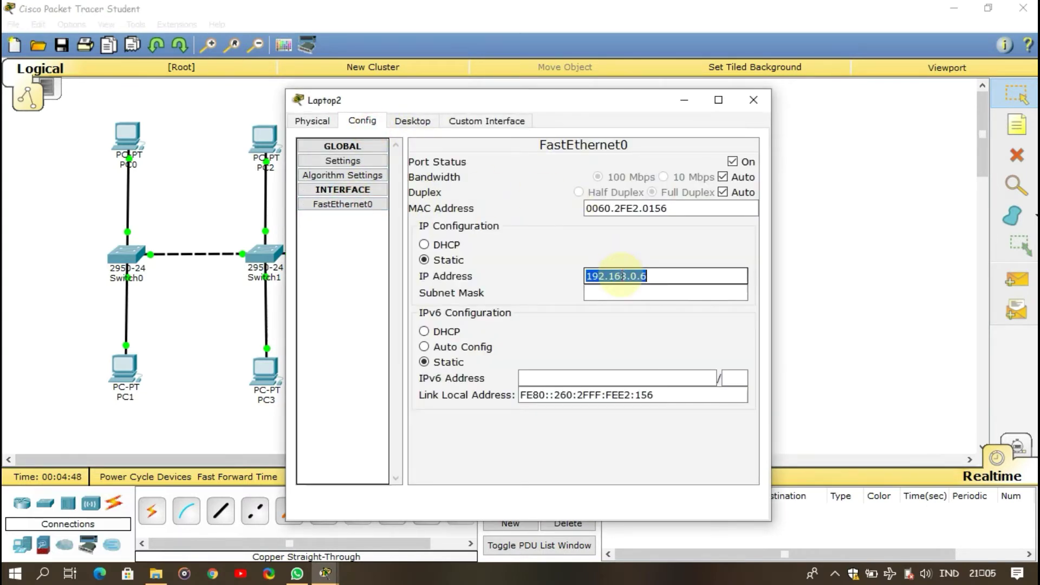
left_click(659, 276)
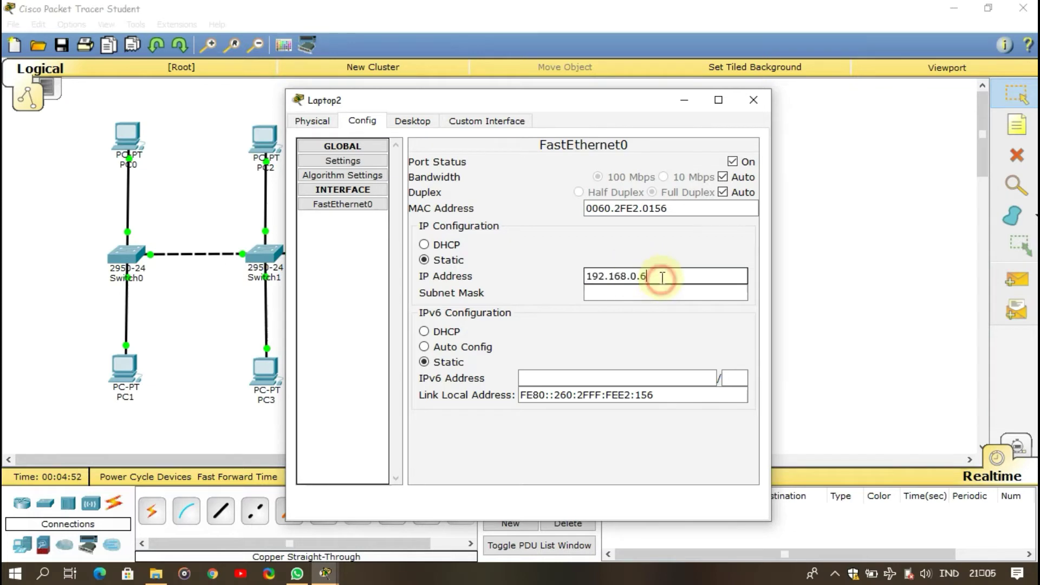
key("BackSpace")
type("7")
double_click(661, 277)
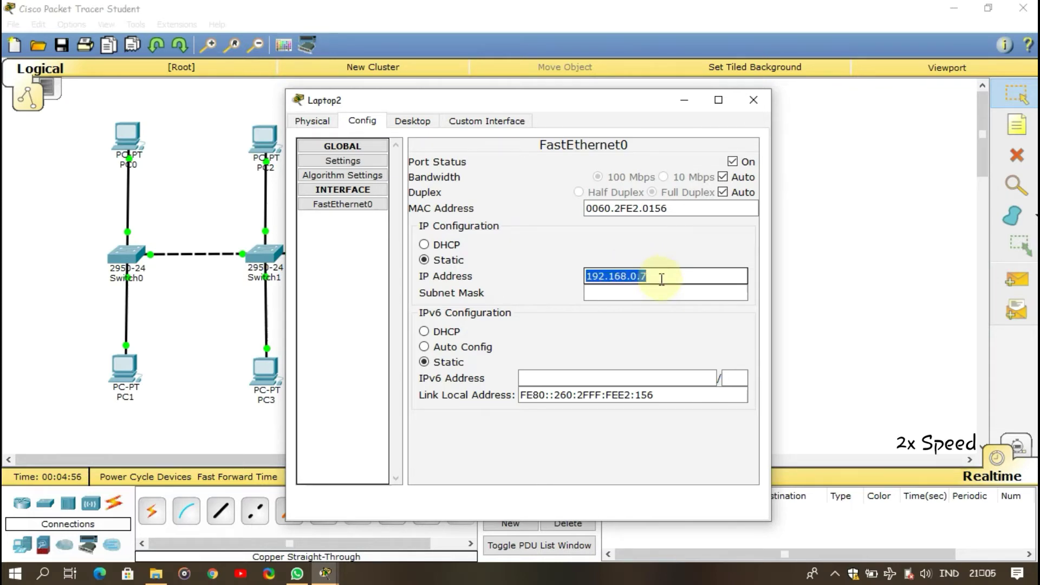
left_click(661, 291)
left_click(754, 101)
- Give Laptop3's FastEthernet0 the static IP address 192.168.0.8 with subnet mask 255.255.255.0
left_click(540, 371)
left_click(362, 120)
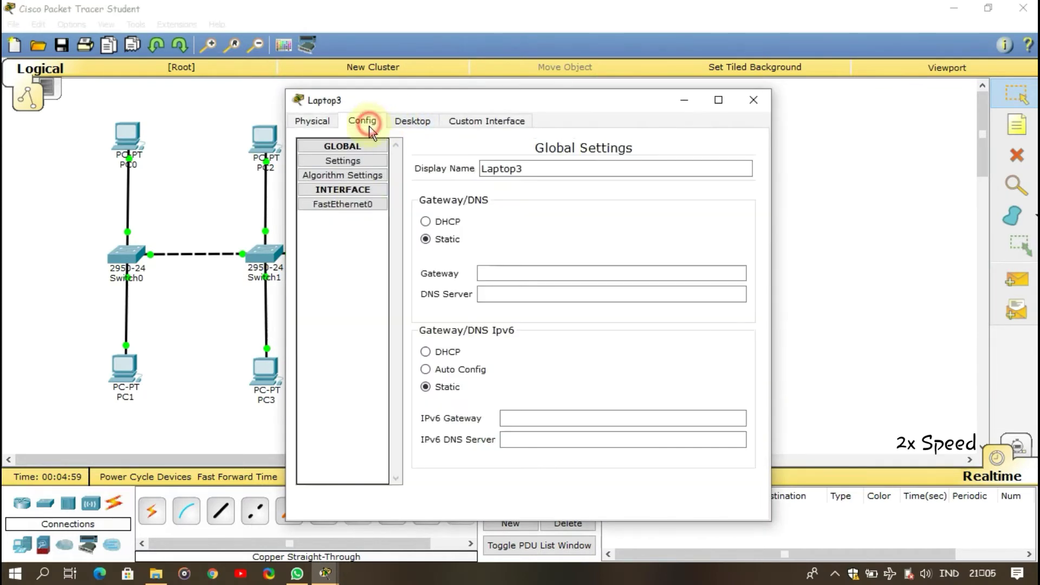
left_click(343, 203)
left_click(620, 275)
type("192.168.0.7")
key("BackSpace")
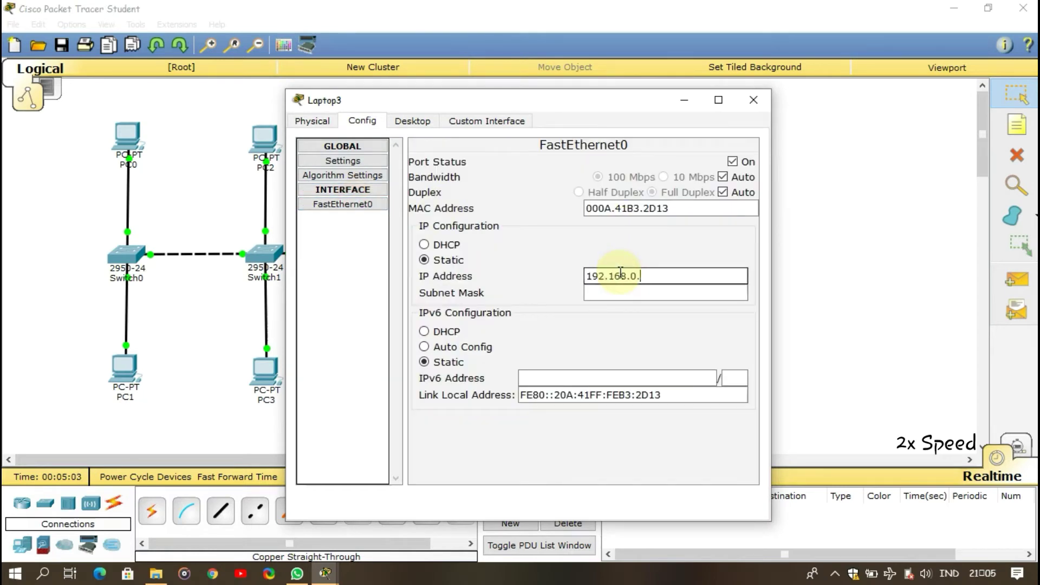
type("8")
left_click(620, 293)
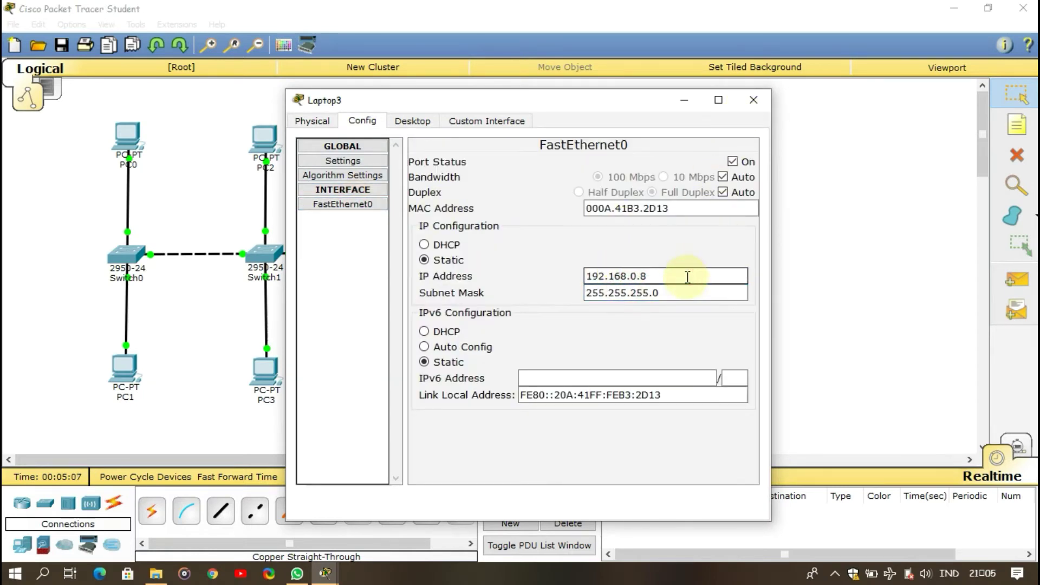
key("shift+Tab")
left_click(757, 98)
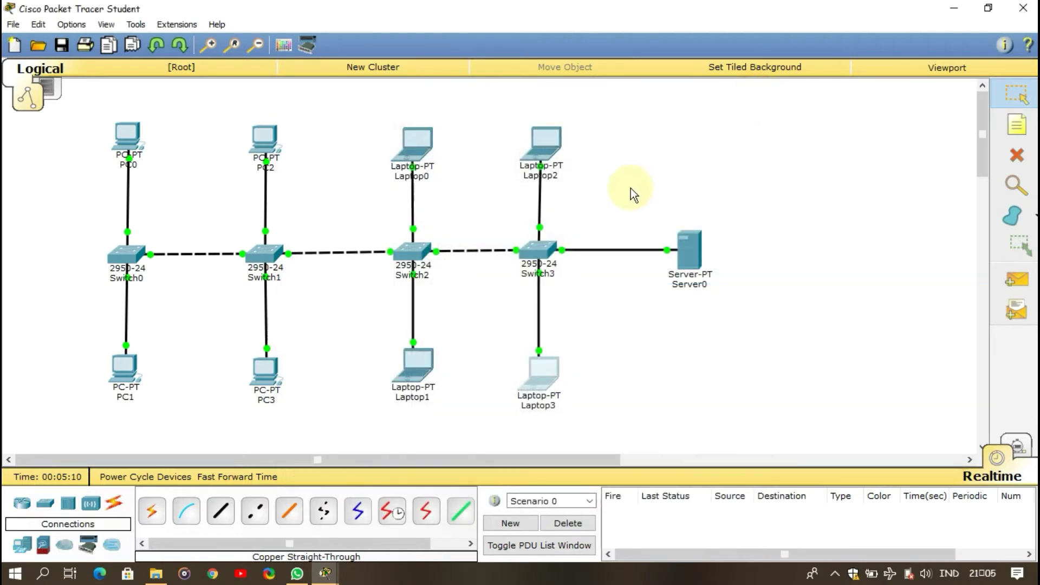
- Test connectivity by sending a simple PDU from Laptop3 to Laptop2
left_click(620, 310)
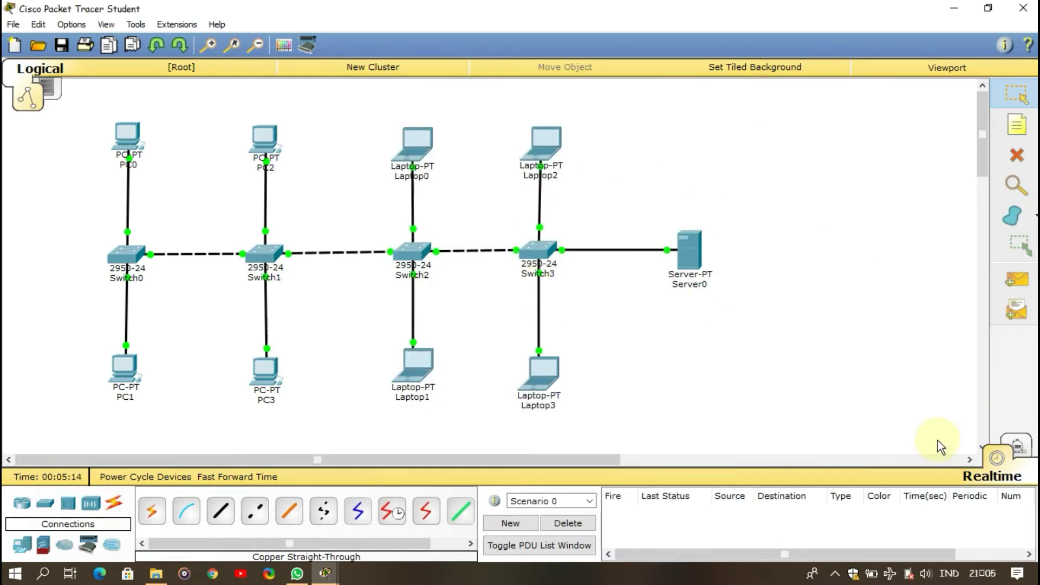
left_click(1028, 289)
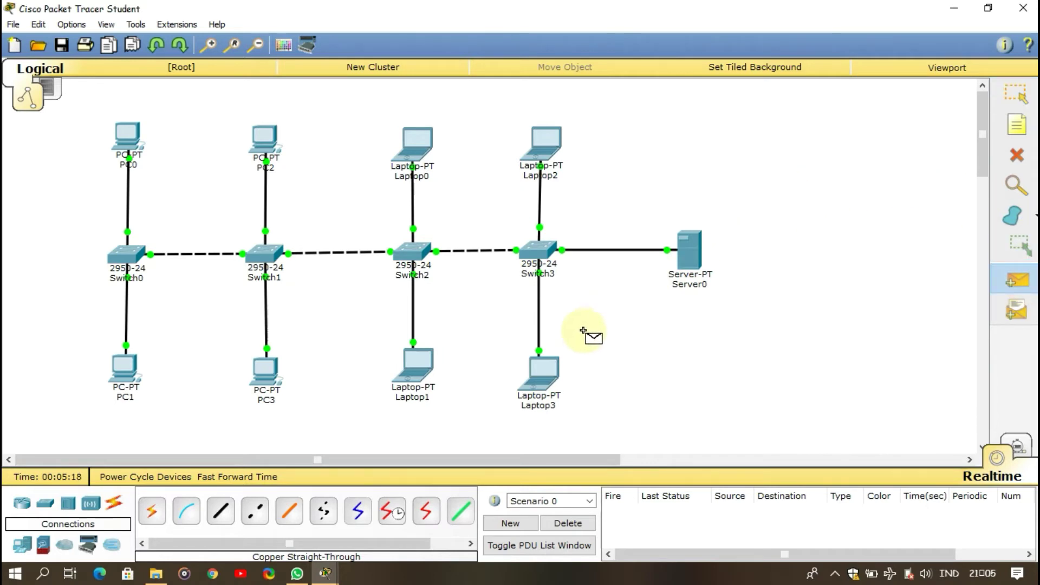
left_click(545, 367)
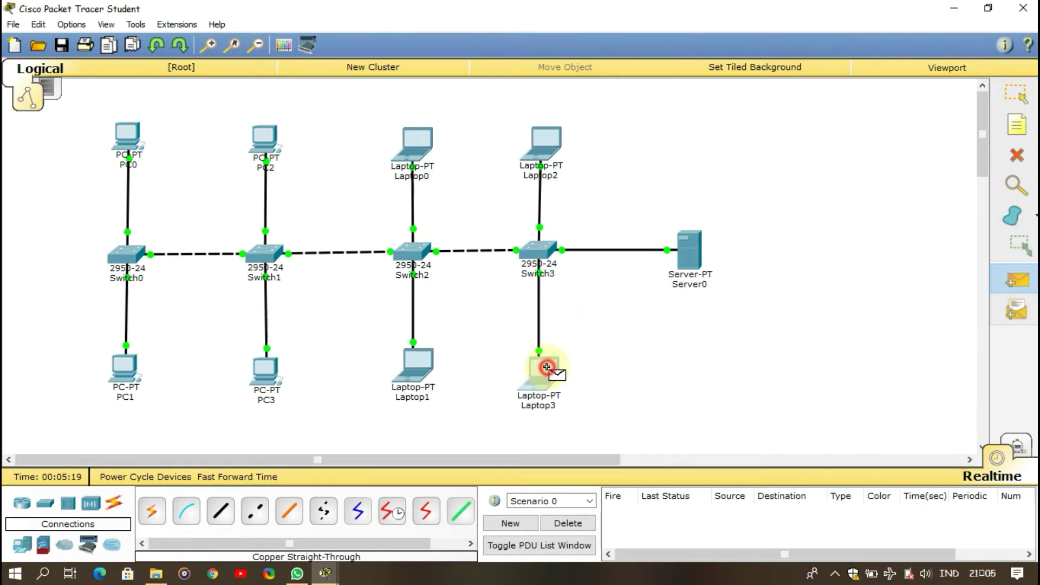
left_click(544, 154)
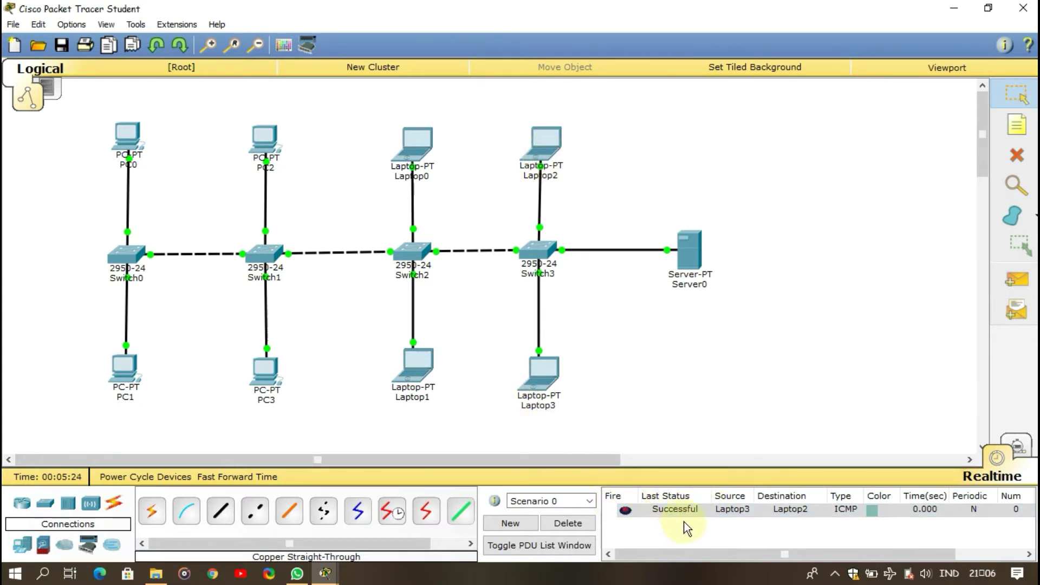
- Test connectivity across the linked switches by sending a simple PDU from Laptop3 to PC0
left_click(1016, 280)
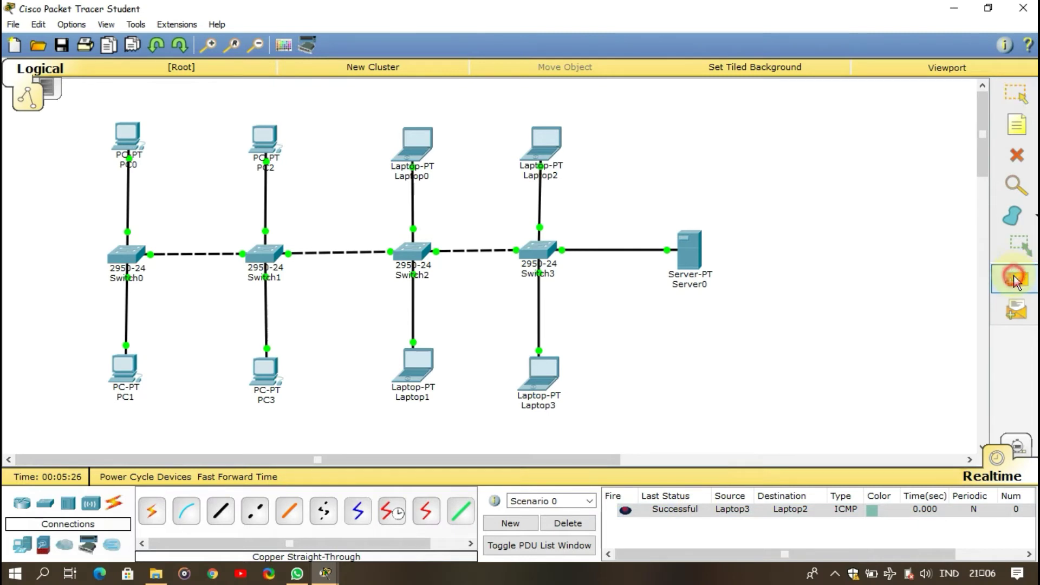
left_click(542, 373)
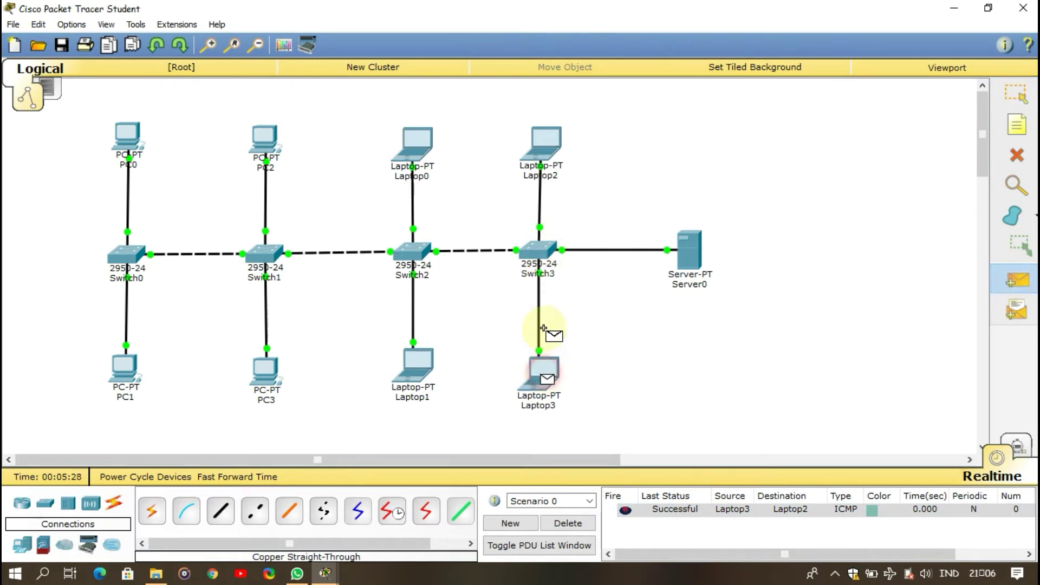
left_click(135, 138)
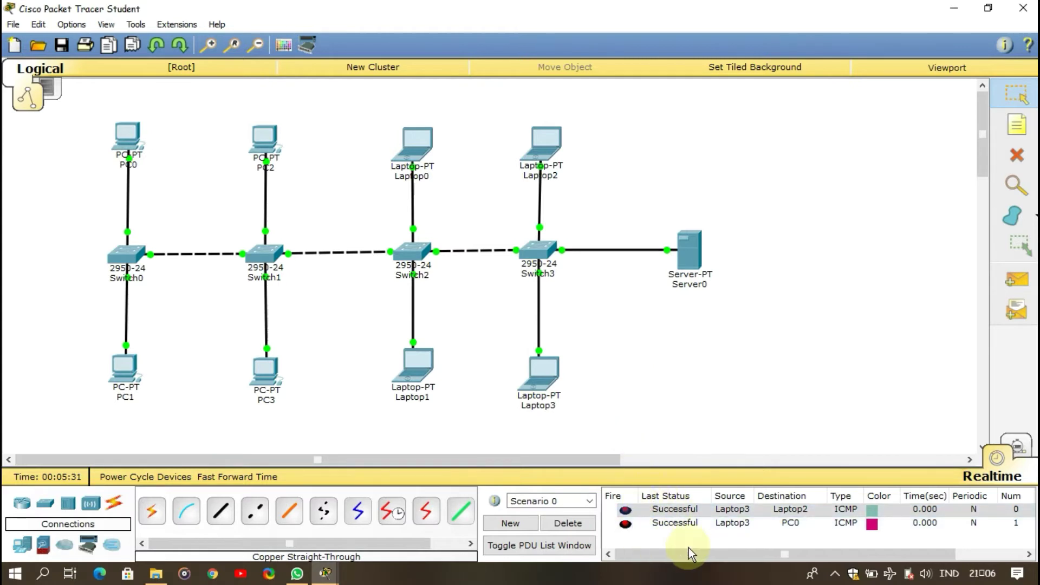
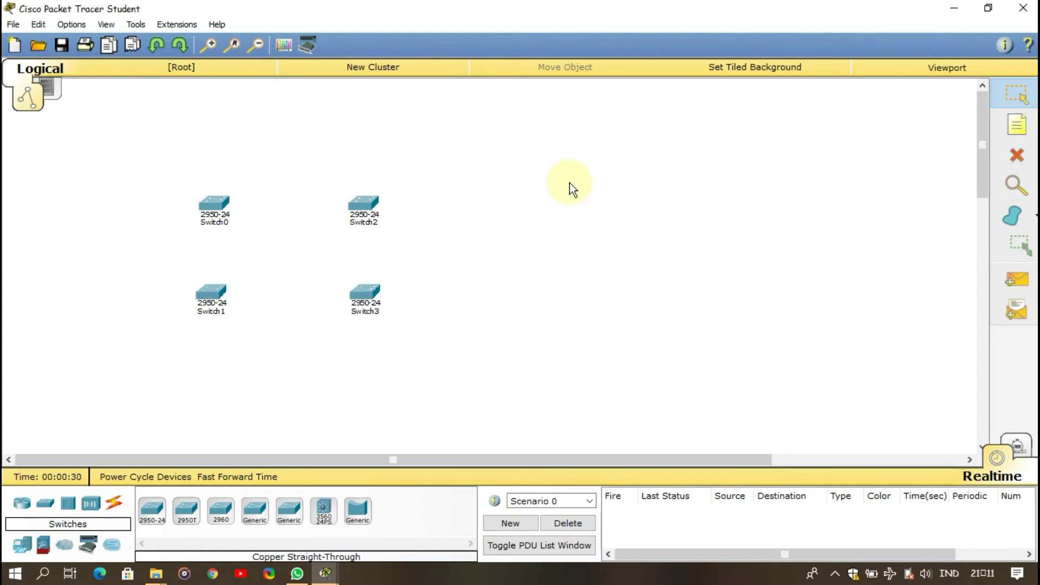
- Move the group of four switches together towards the middle of the workspace, keeping their square arrangement
left_click(1025, 95)
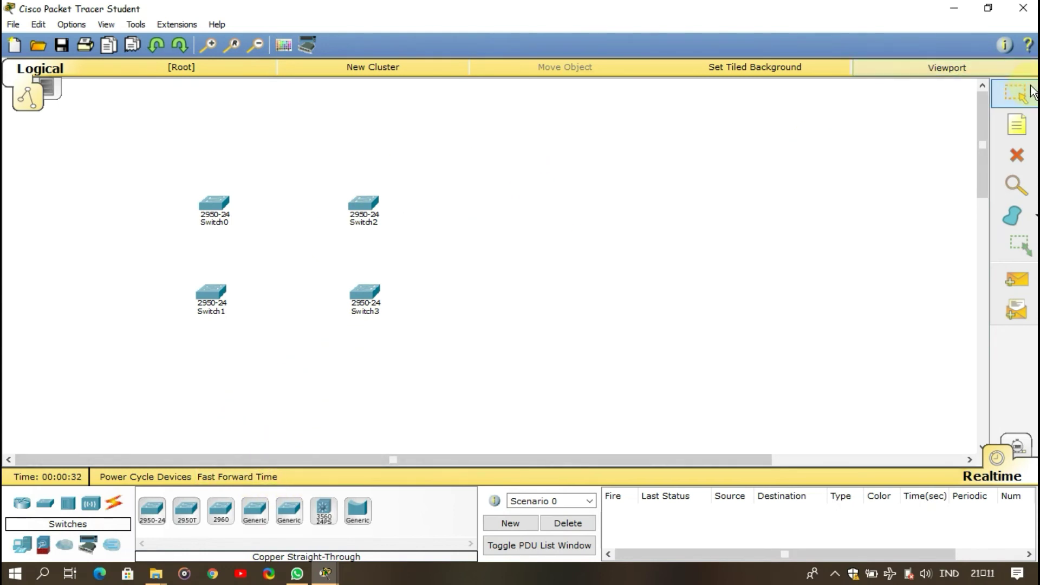
left_click_drag(134, 161, 460, 360)
left_click_drag(369, 297, 518, 309)
left_click(578, 293)
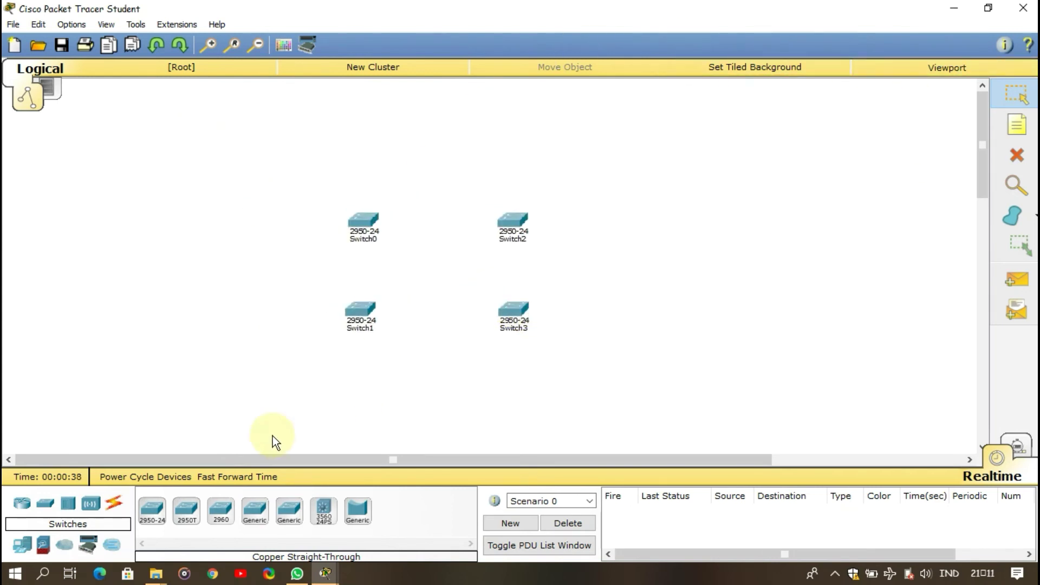
- Add a 2950T-24 switch centred above the four switches and a 2950-24 switch centred below them
left_click_drag(187, 511, 324, 459)
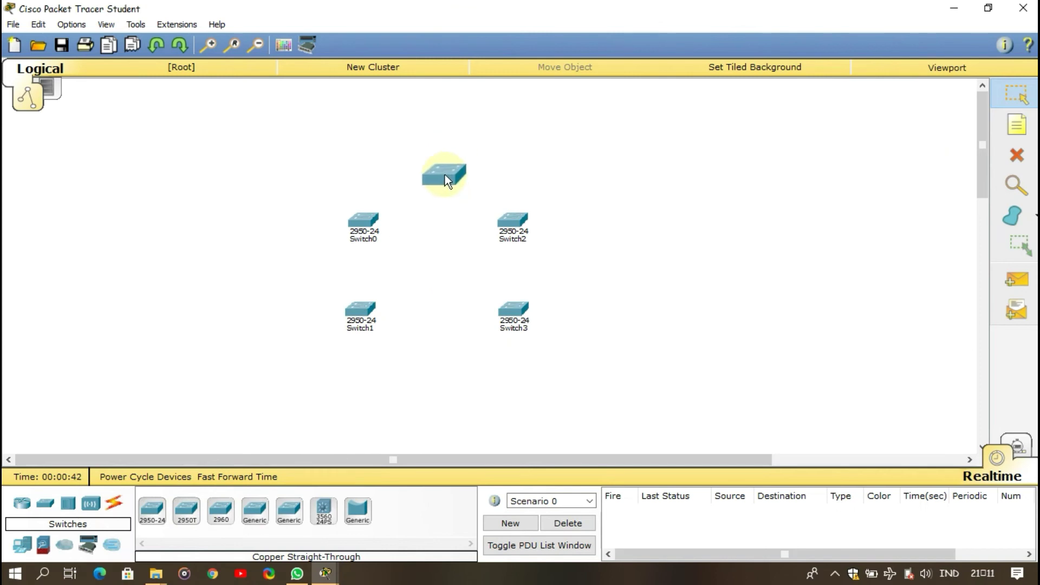
mouse_move(449, 176)
left_mouse_down()
mouse_move(356, 157)
mouse_move(404, 157)
mouse_move(452, 180)
left_mouse_up()
left_click_drag(152, 509, 443, 348)
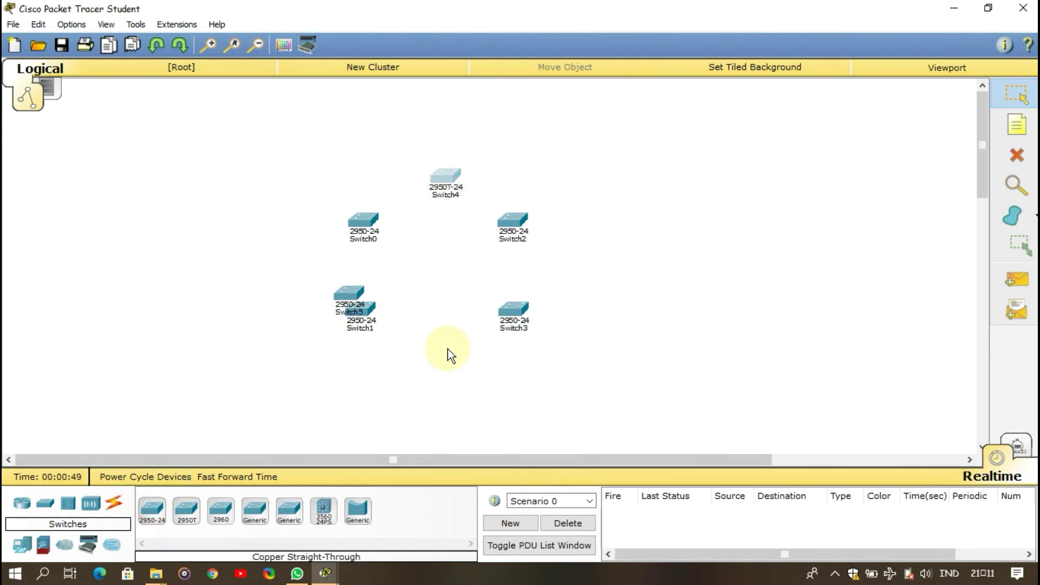
left_click_drag(349, 291, 449, 346)
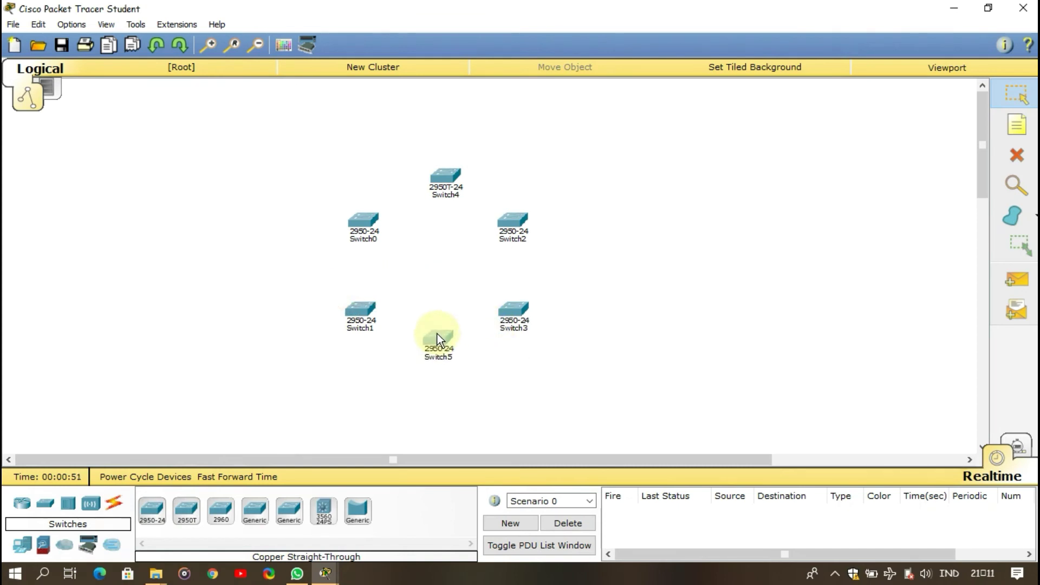
left_click(590, 347)
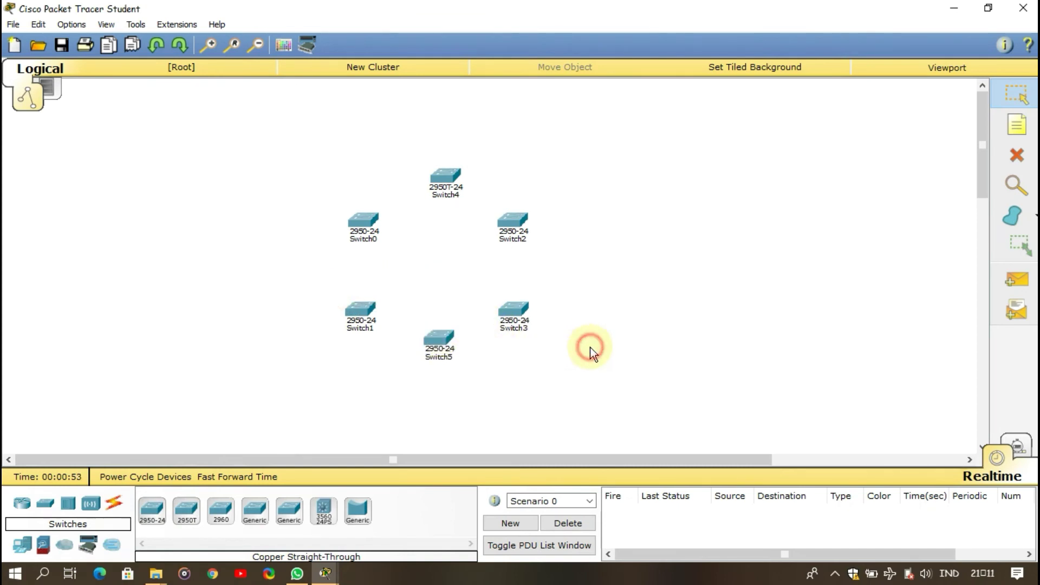
- Add two generic PCs, one up and to the left of Switch0 and one down and to the left of Switch1
left_click(22, 547)
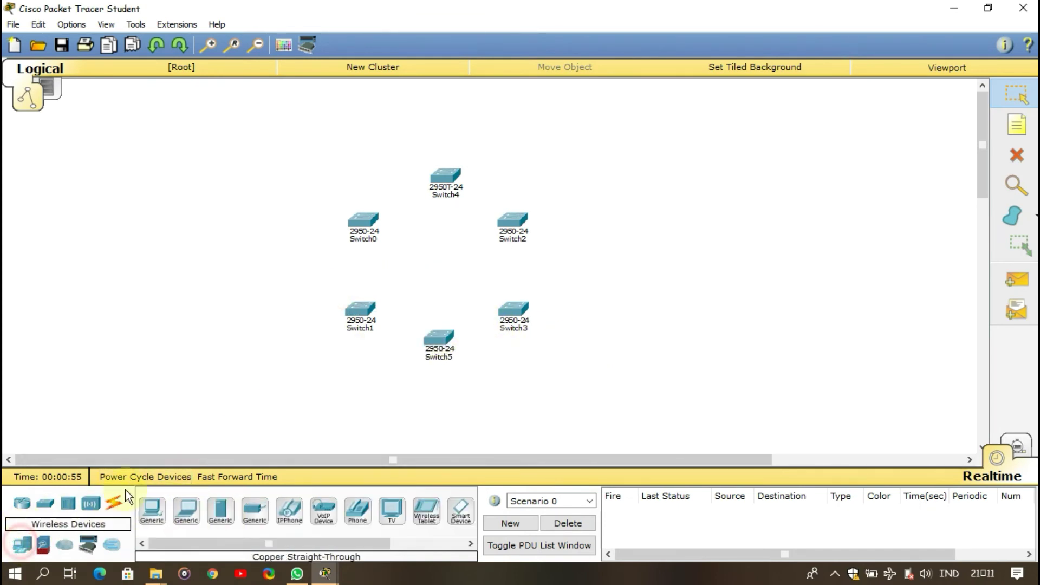
left_click(151, 511)
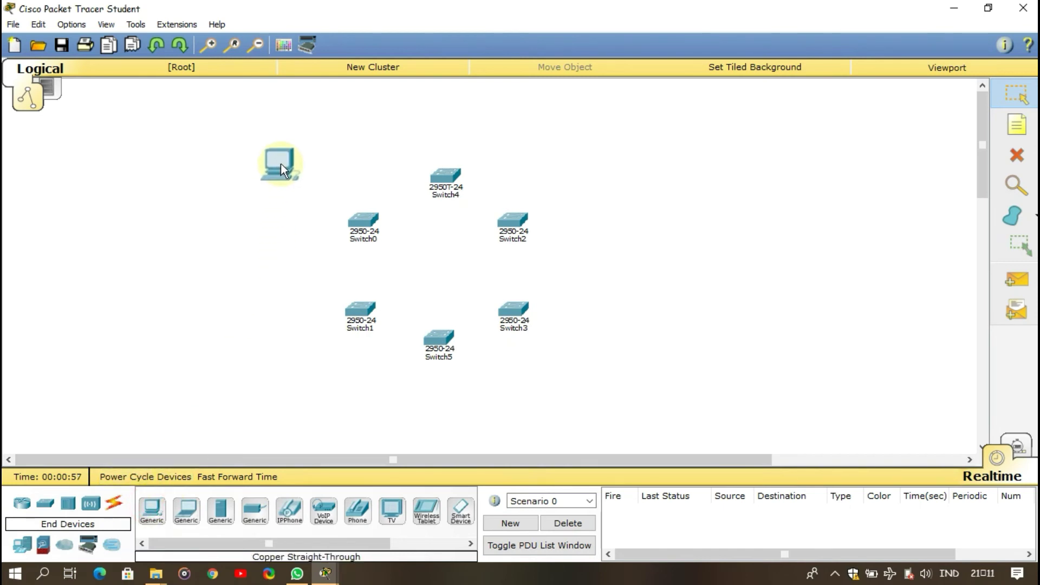
left_click(281, 162)
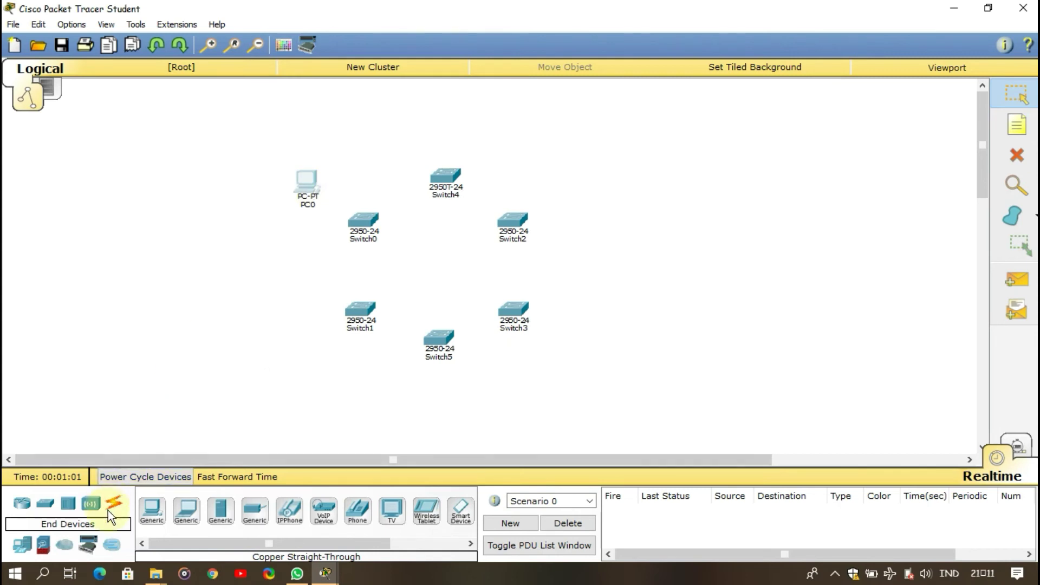
left_click(152, 510)
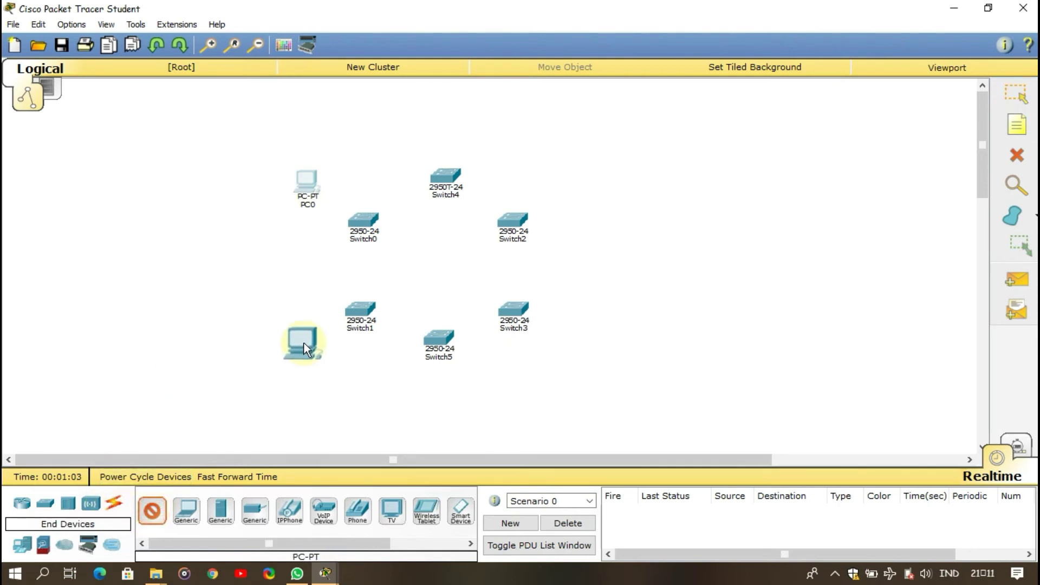
left_click(301, 337)
left_click_drag(297, 321, 313, 342)
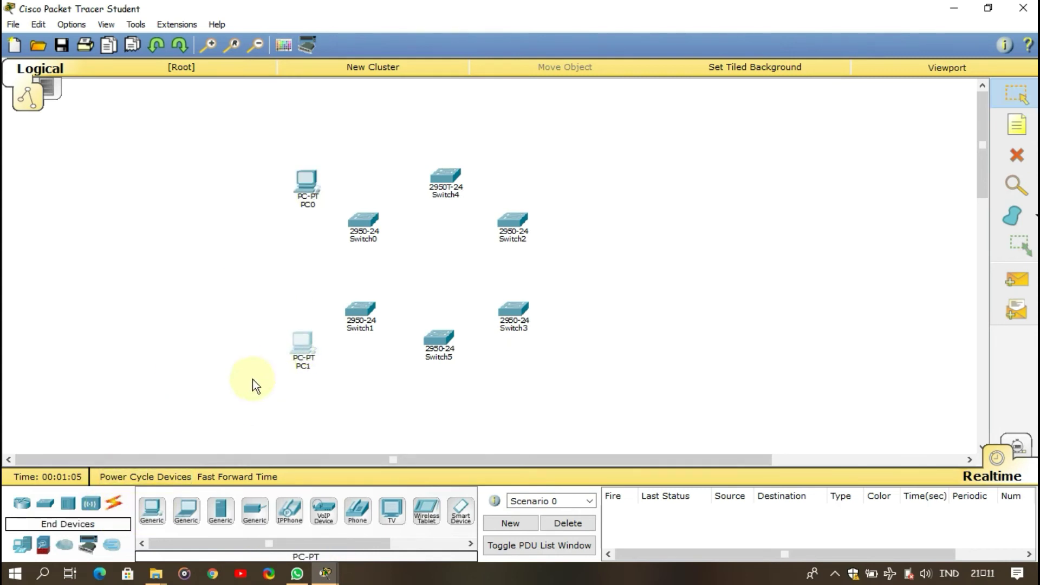
- Add three more generic PCs: one below Switch5, one below and right of Switch3, and one to the right of Switch2
left_click(152, 512)
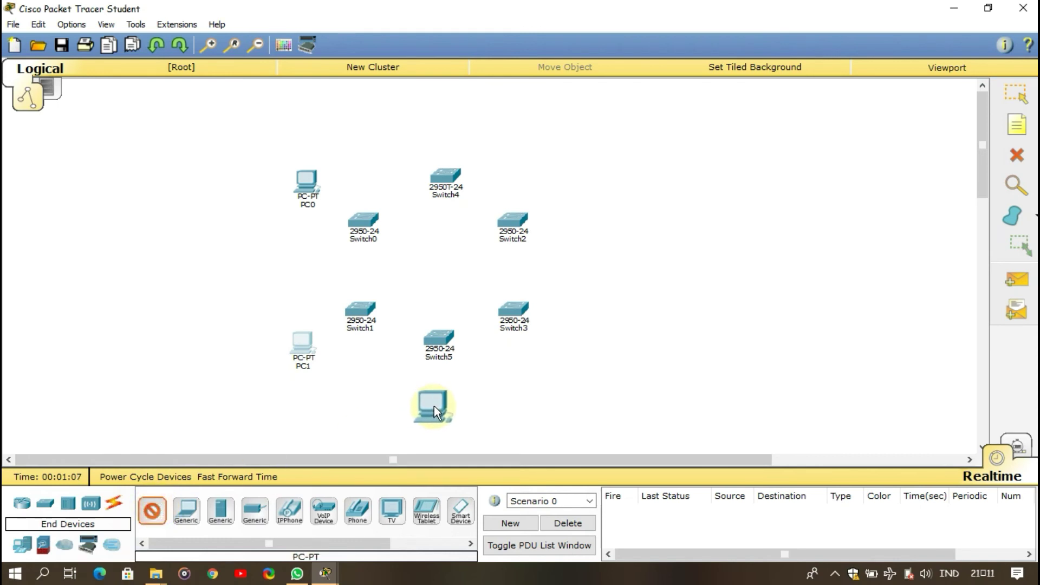
left_click(434, 406)
left_click_drag(347, 342, 453, 411)
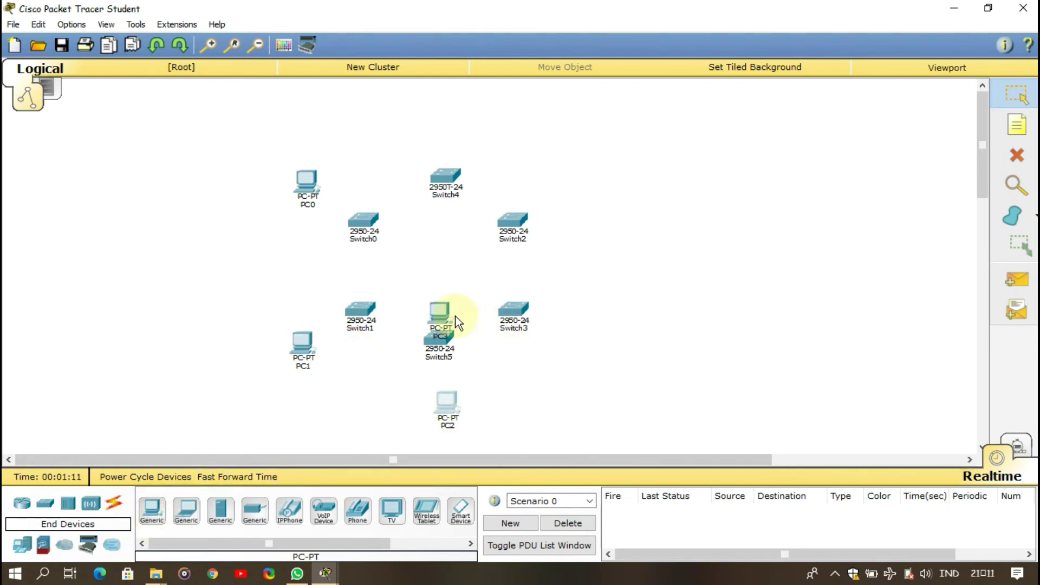
left_click_drag(458, 323, 582, 357)
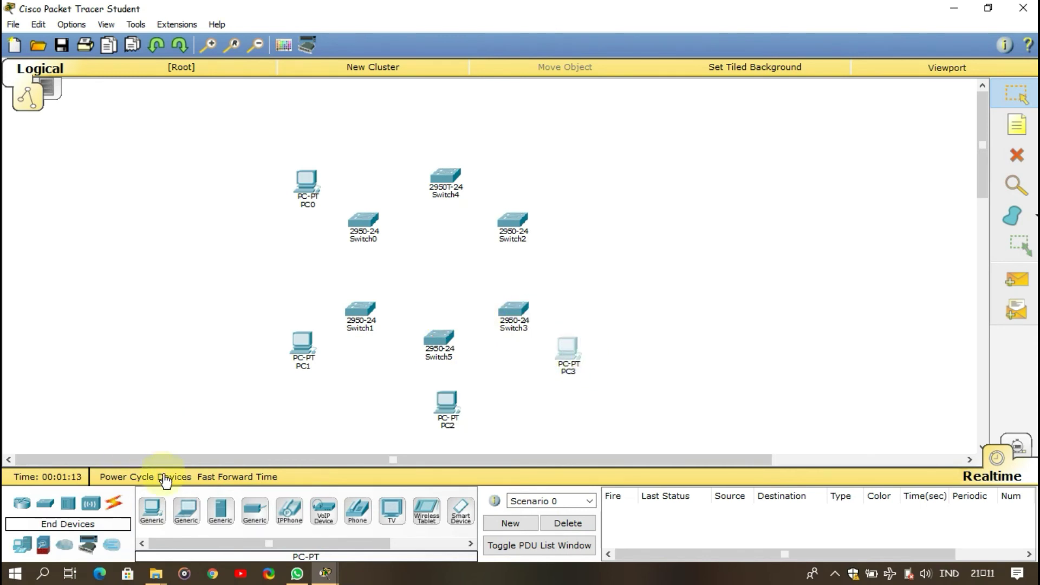
left_click(152, 512)
left_click(607, 206)
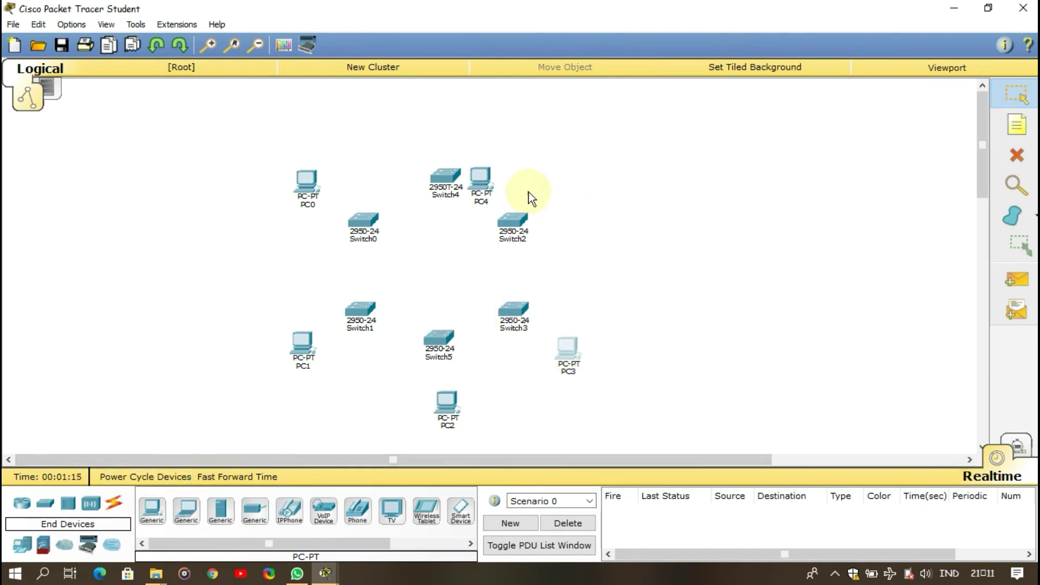
left_click_drag(490, 186, 621, 219)
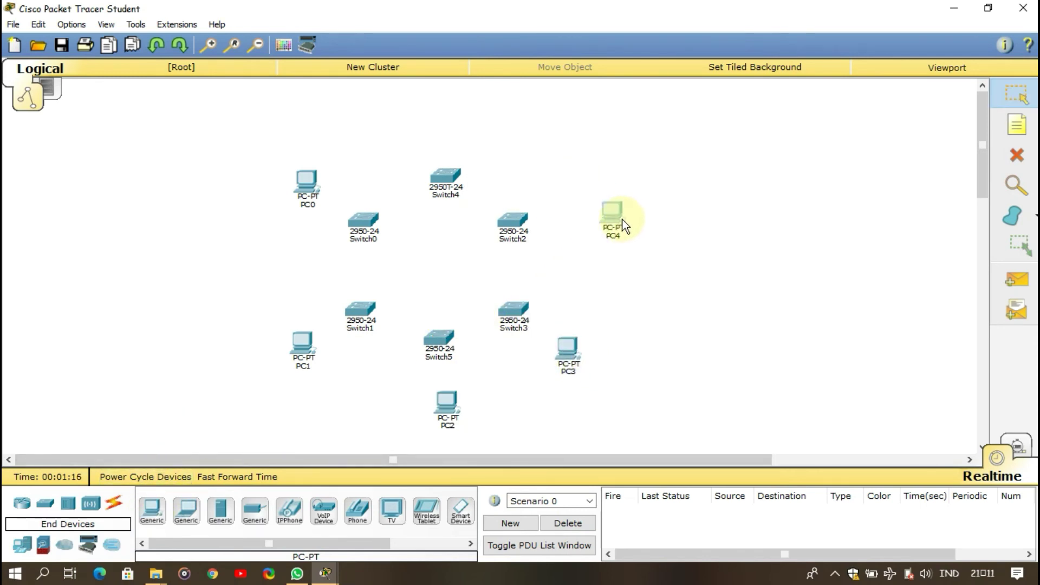
- Add a generic server and position it directly above Switch4
left_click(220, 510)
left_click(354, 103)
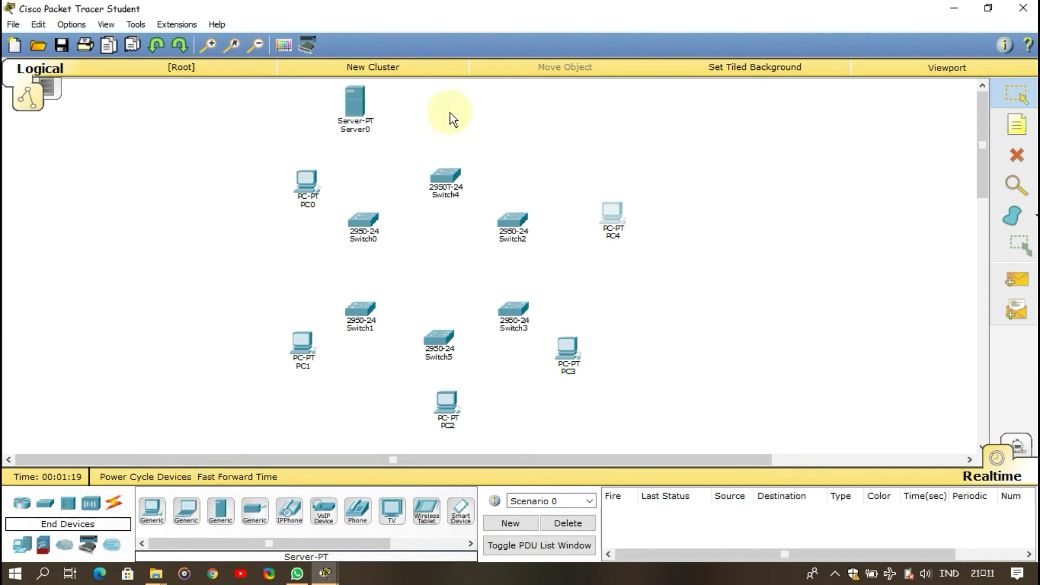
left_click_drag(352, 102, 457, 99)
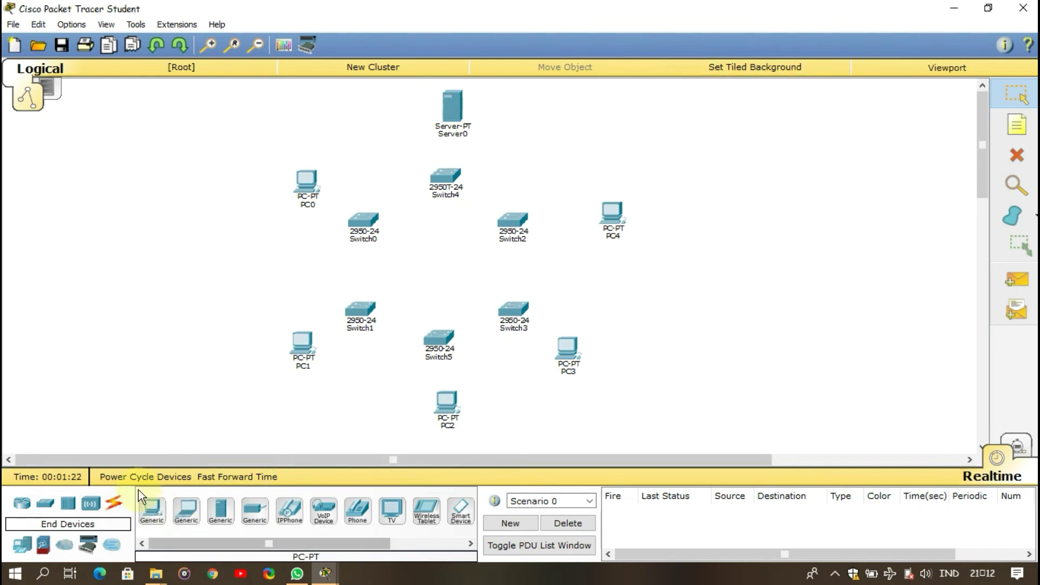
- Connect Switch0 to FastEthernet0/1 of Switch4 with a copper cross-over cable
left_click(109, 500)
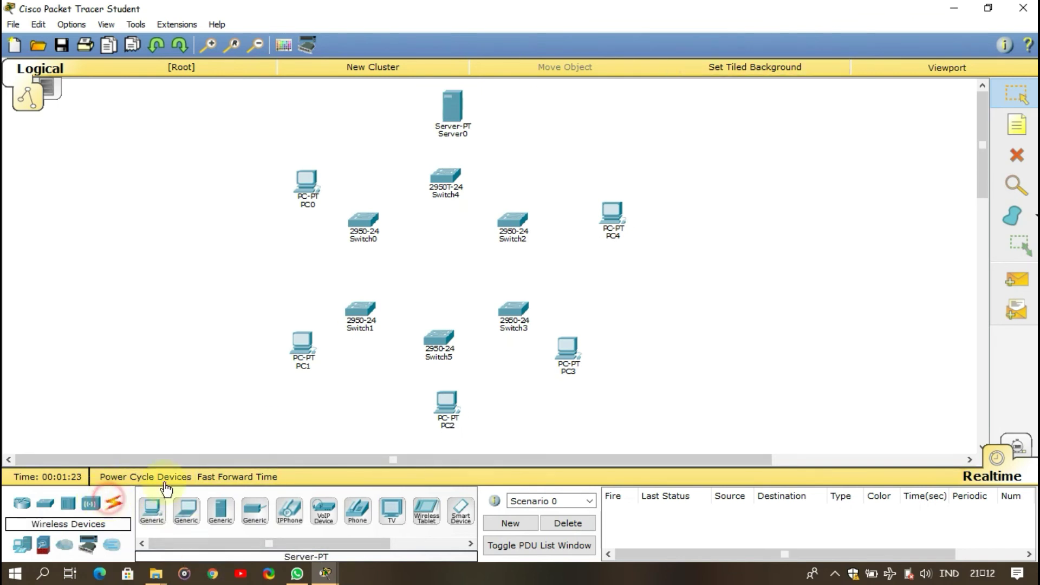
left_click(115, 504)
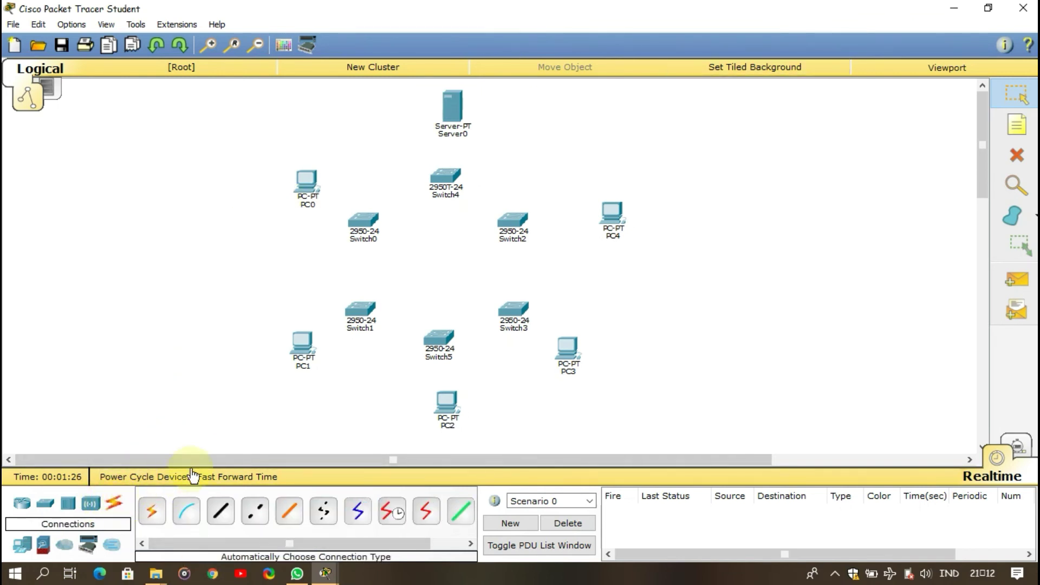
left_click(255, 509)
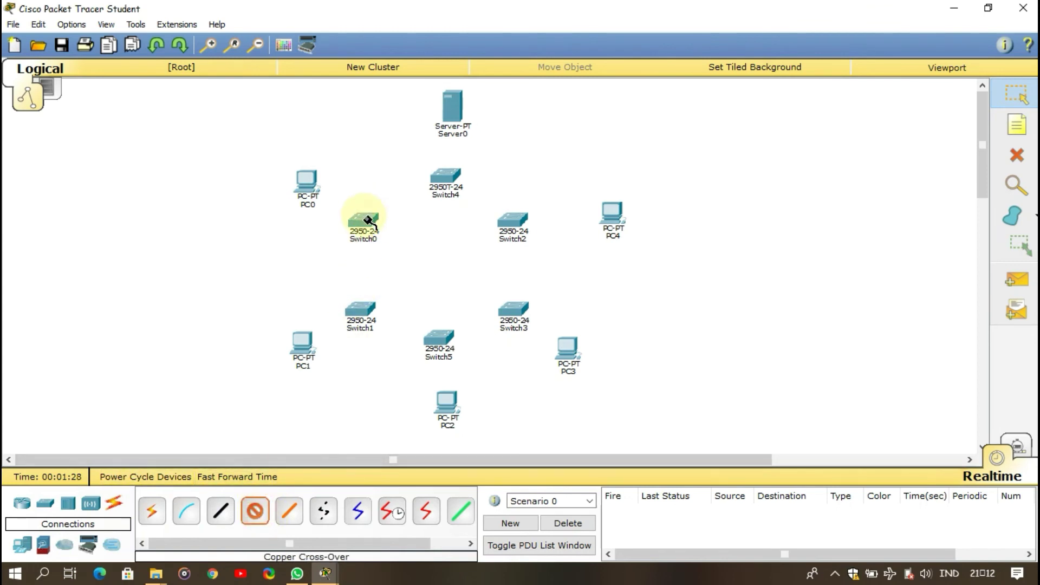
left_click(362, 220)
left_click(456, 28)
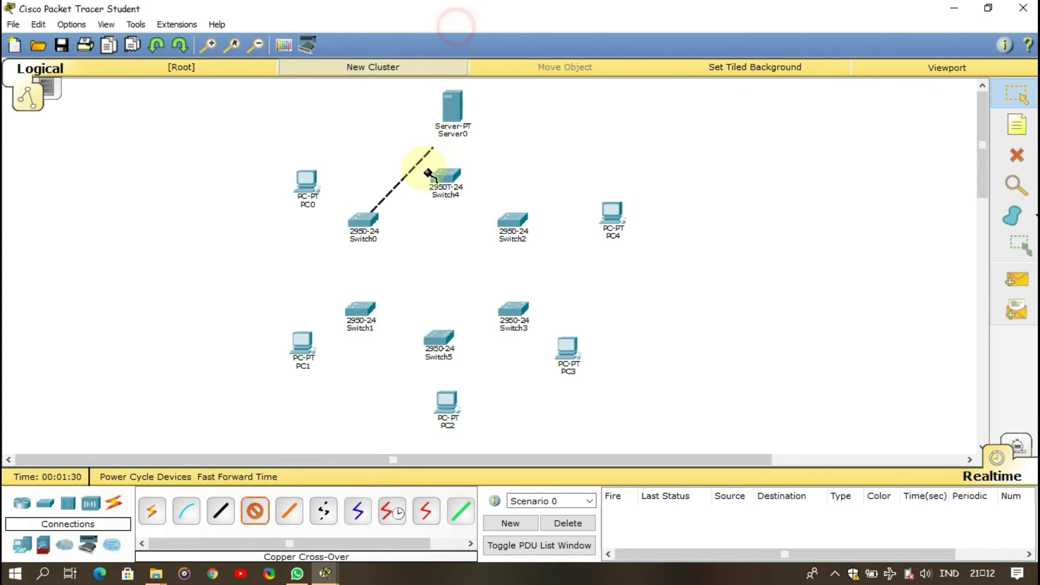
left_click(441, 176)
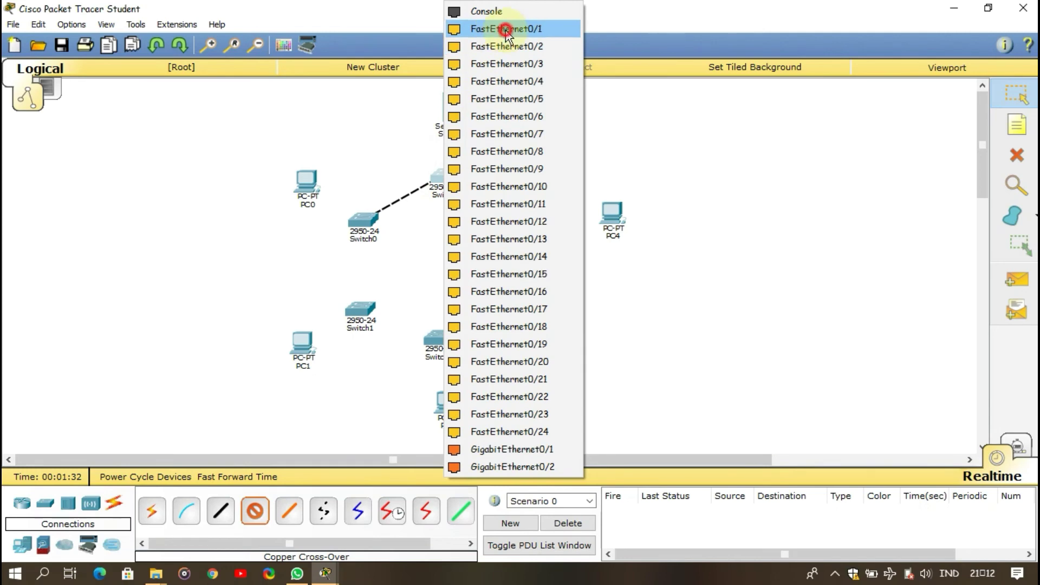
left_click(497, 28)
- Connect Switch4 to Switch2 with a copper cross-over cable
left_click(255, 509)
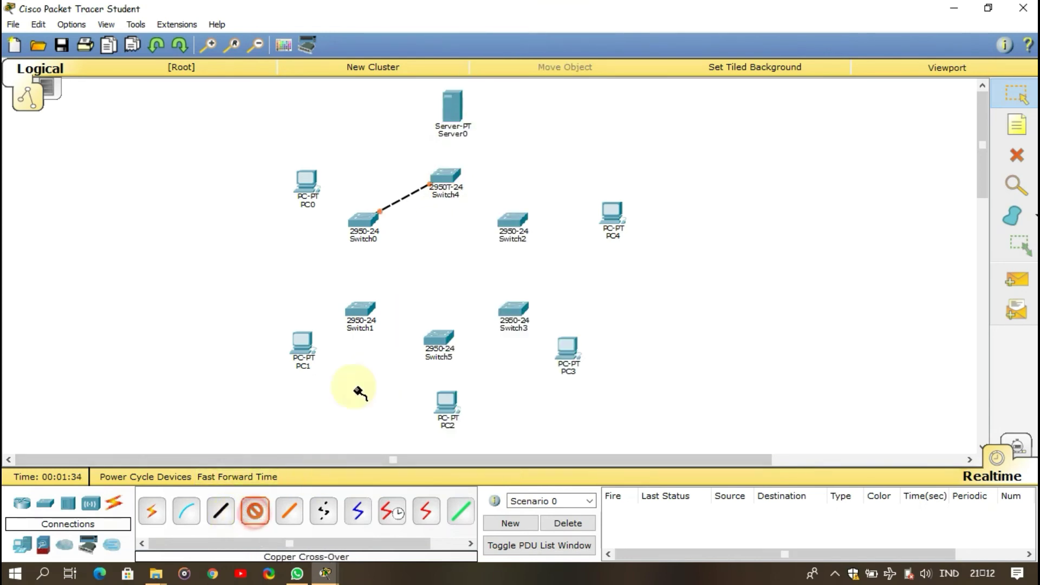
left_click(454, 176)
left_click(545, 29)
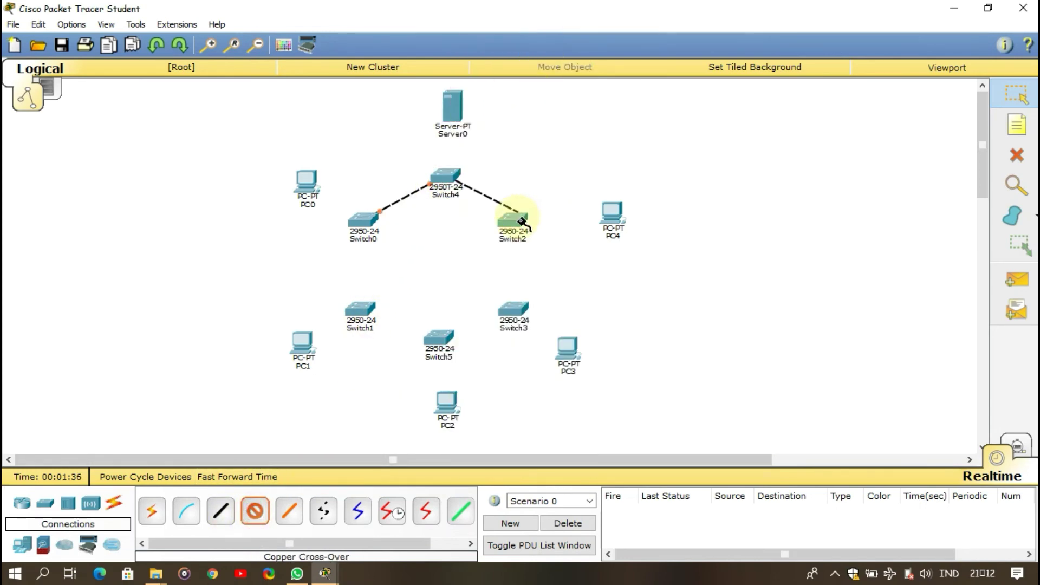
left_click(521, 222)
left_click(563, 46)
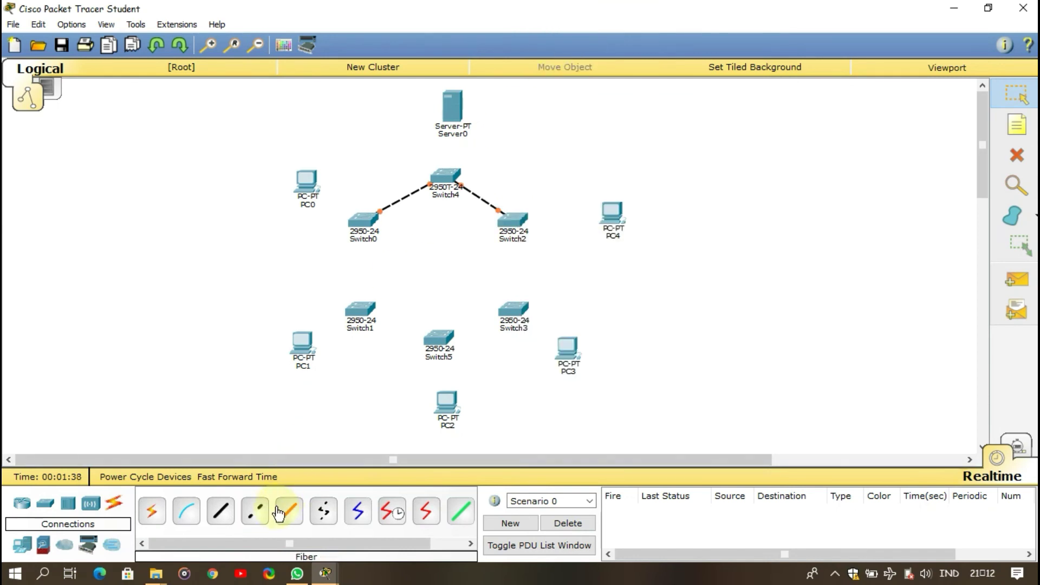
- Connect FastEthernet0/2 of Switch2 to FastEthernet0/1 of Switch3 with a copper cross-over cable
left_click(248, 518)
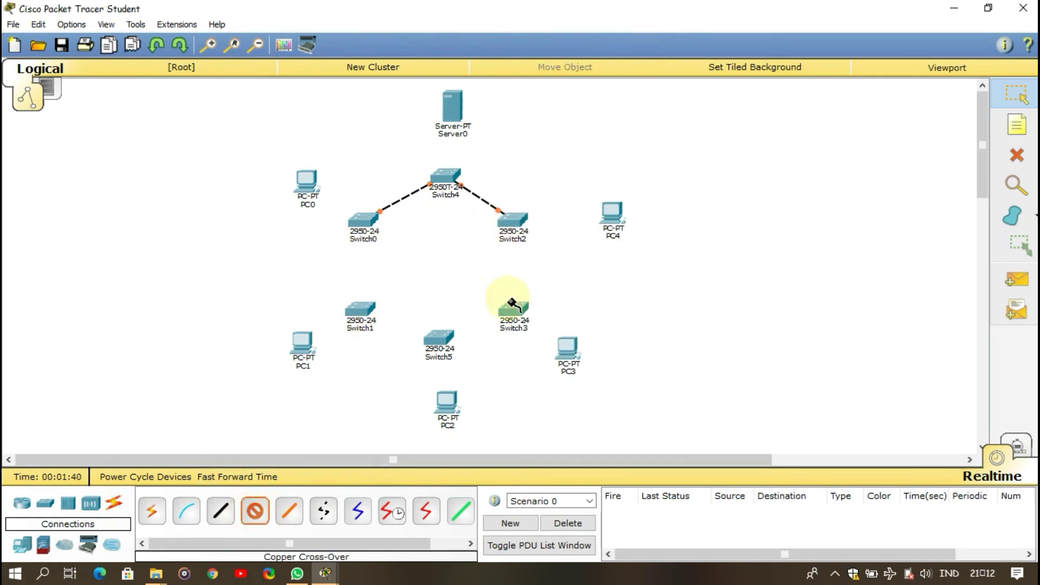
left_click(511, 217)
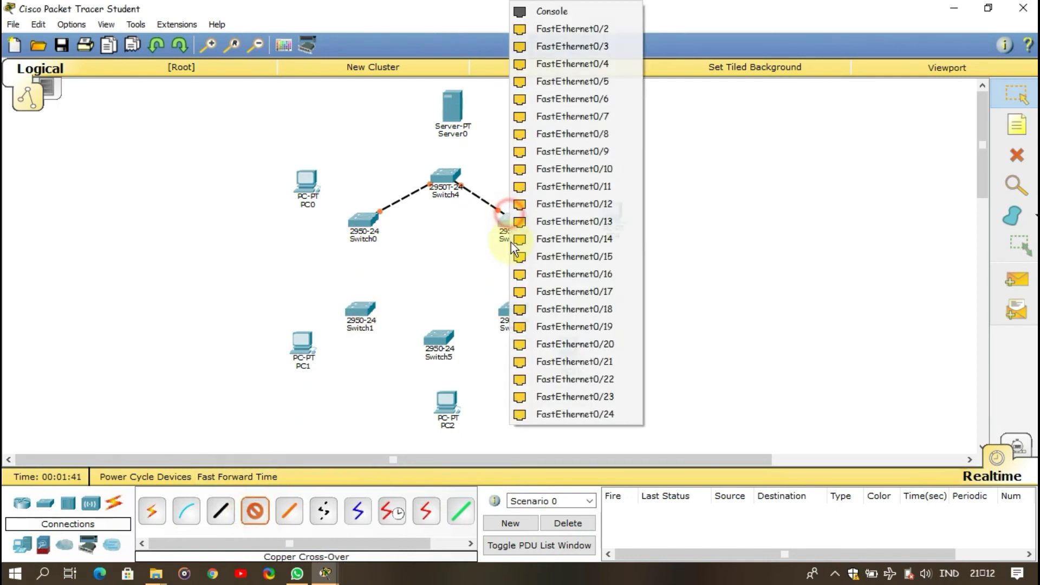
left_click(603, 36)
left_click(510, 308)
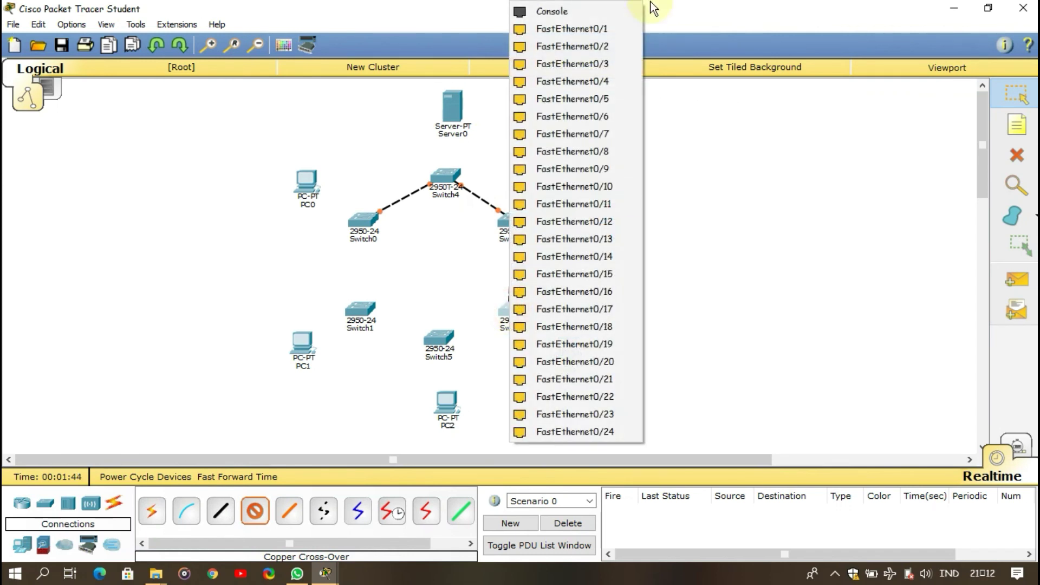
left_click(622, 26)
- Connect FastEthernet0/1 of Switch5 to FastEthernet0/2 of Switch3 with a copper cross-over cable
left_click(255, 518)
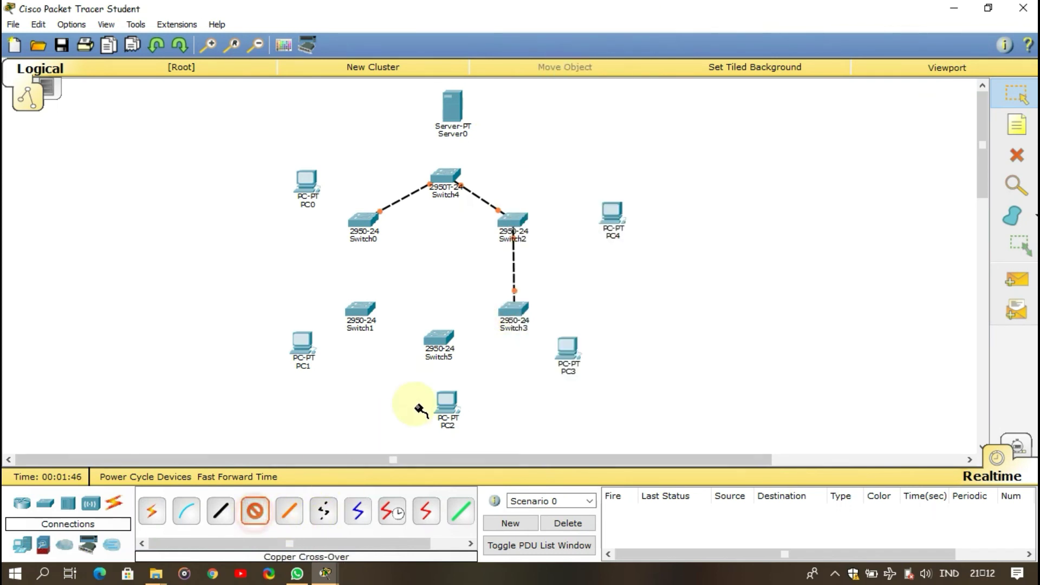
left_click(439, 340)
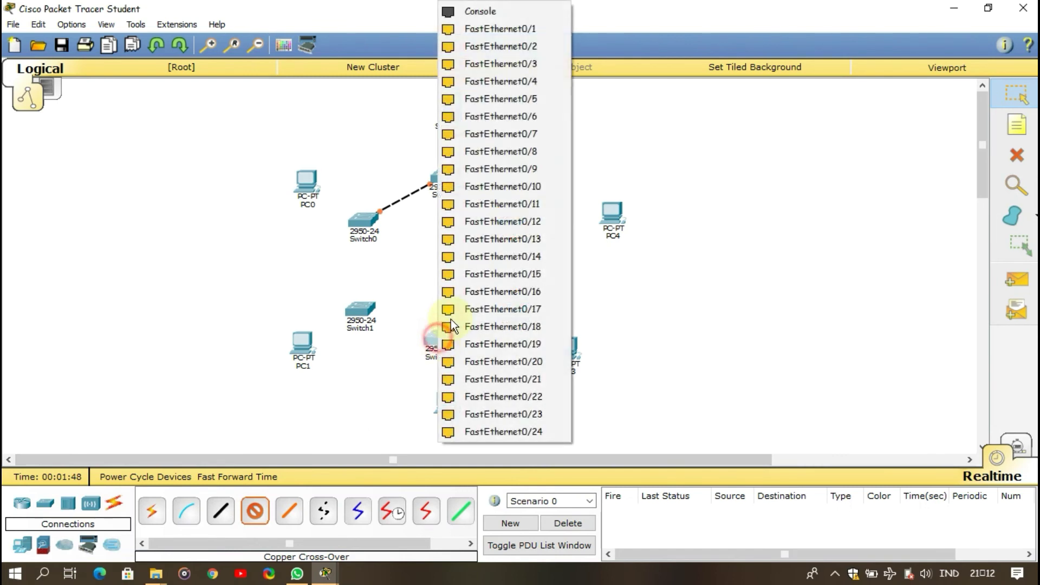
left_click(556, 43)
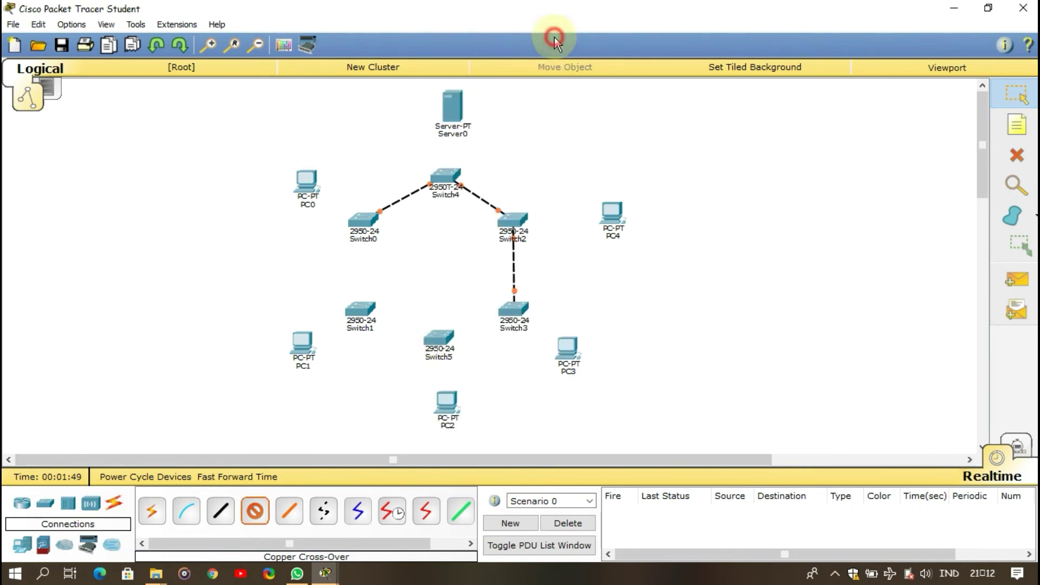
left_click(512, 308)
left_click(599, 27)
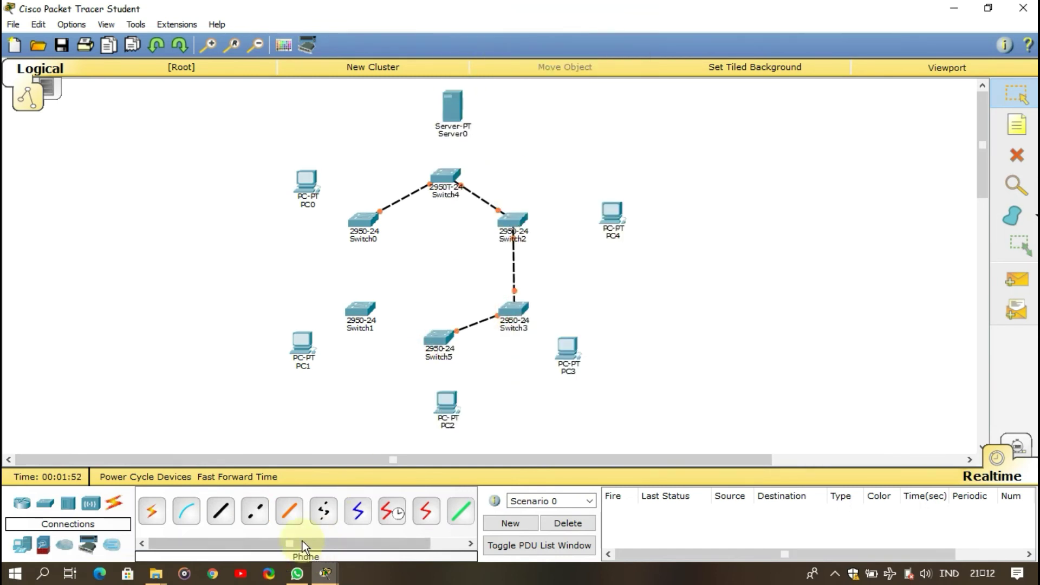
- Connect FastEthernet0/1 of Switch1 to FastEthernet0/2 of Switch5 with a copper cross-over cable
left_click(255, 511)
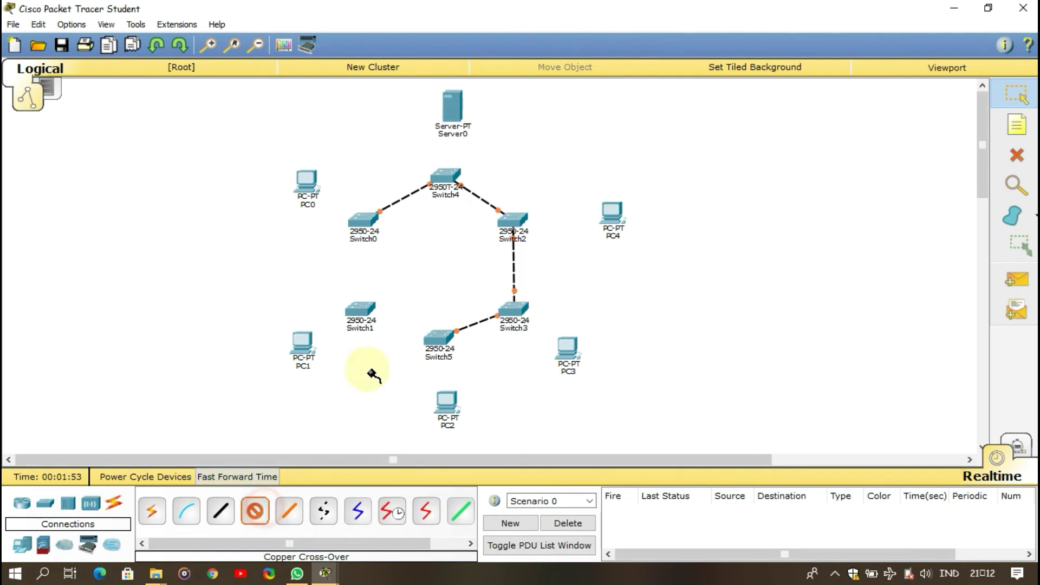
left_click(360, 310)
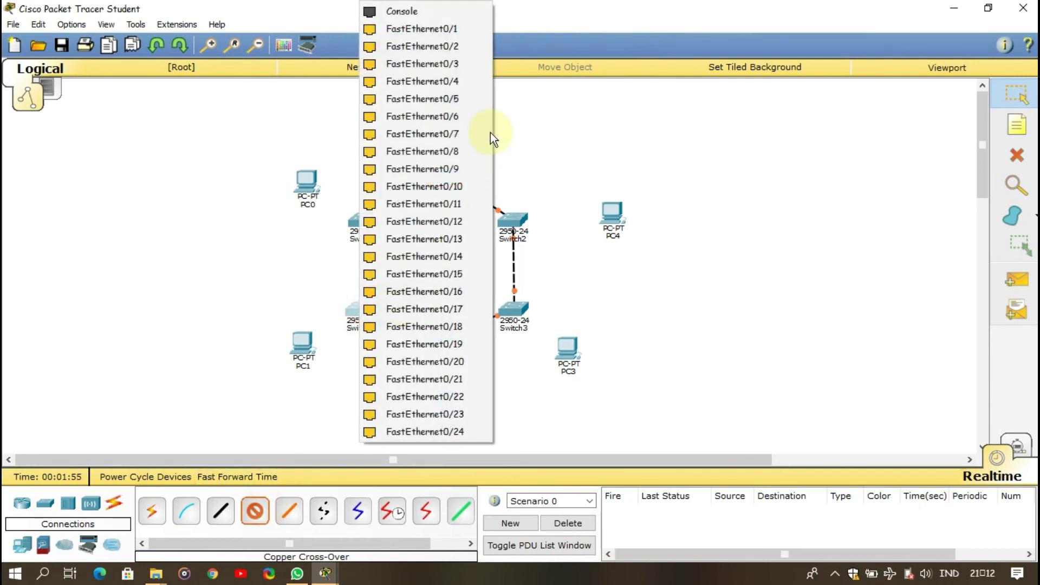
left_click(382, 27)
left_click(438, 339)
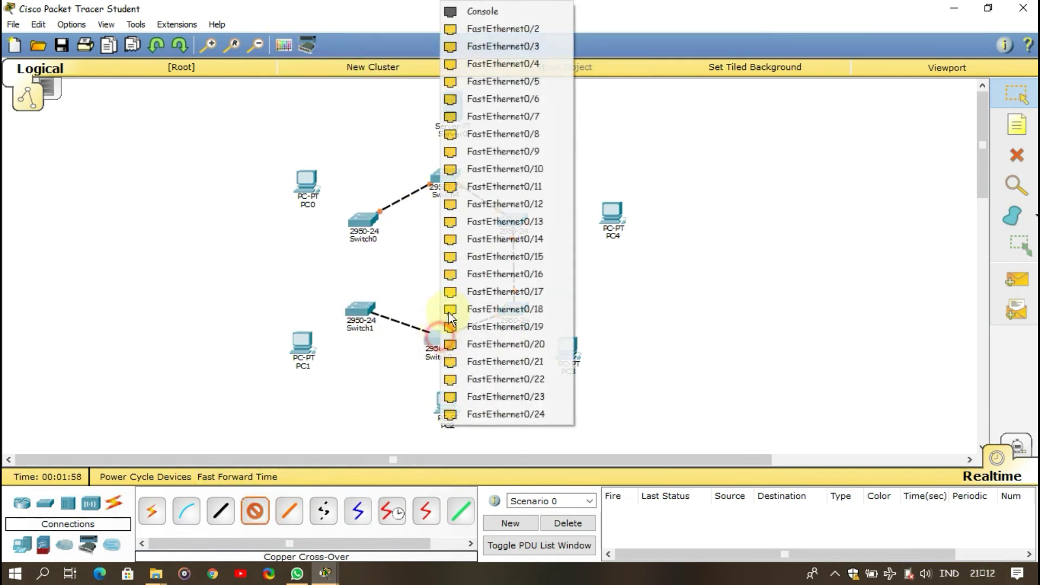
left_click(511, 29)
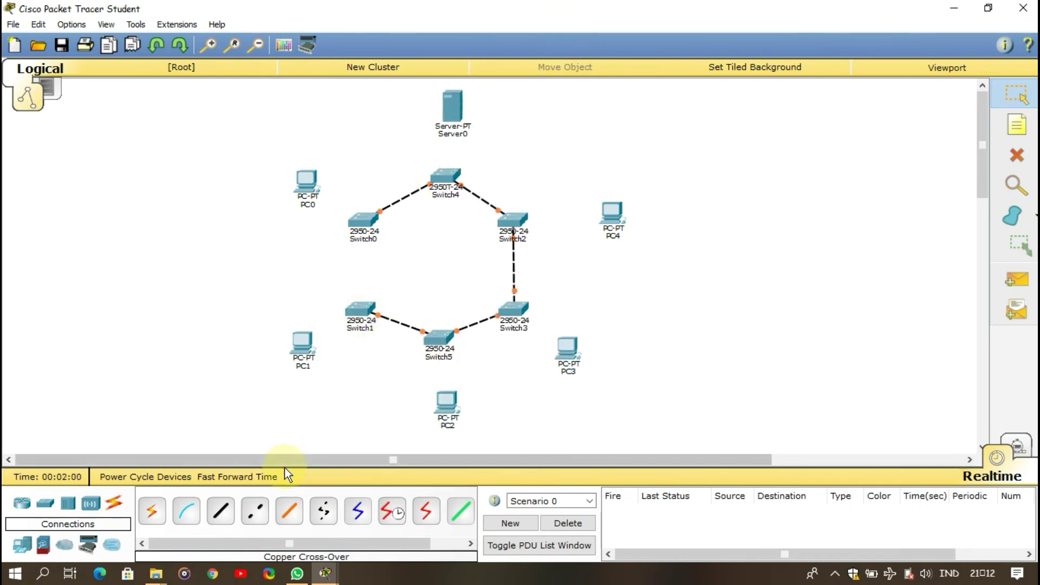
- Connect FastEthernet0/2 of Switch1 to Switch0 with a copper cross-over cable, closing the ring of switches
left_click(255, 513)
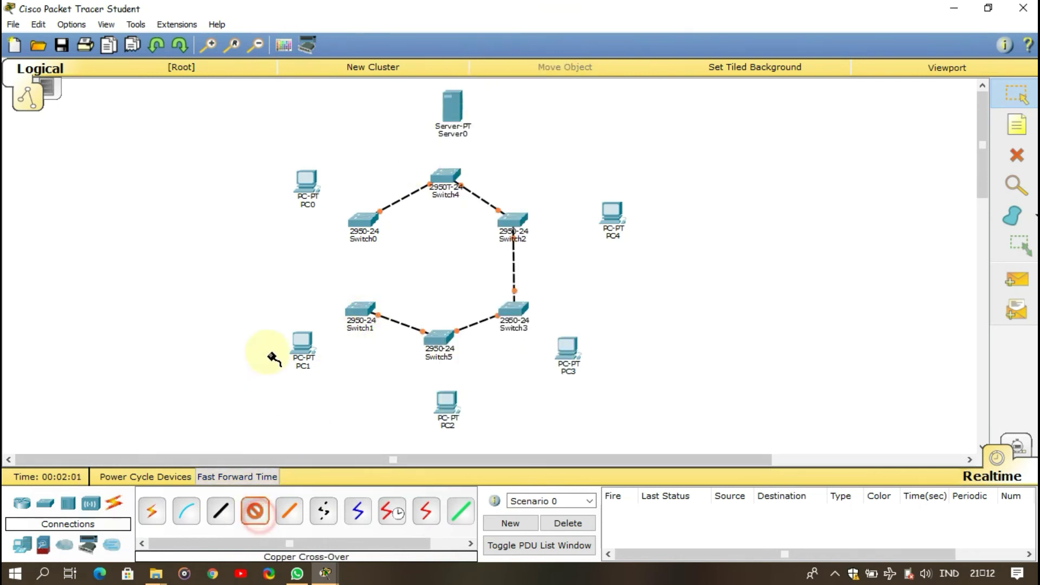
left_click(354, 312)
left_click(425, 25)
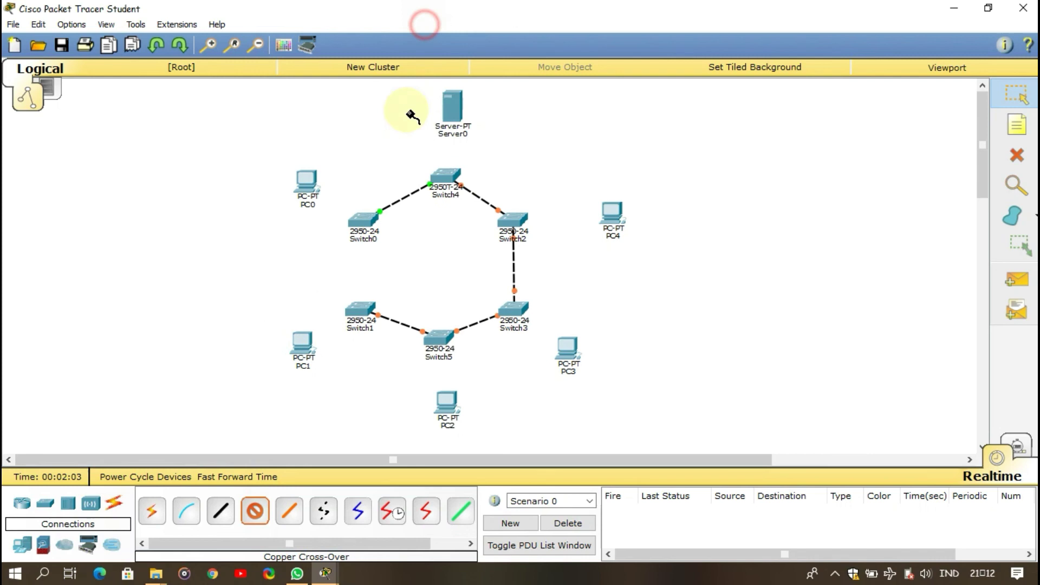
left_click(370, 229)
left_click(428, 29)
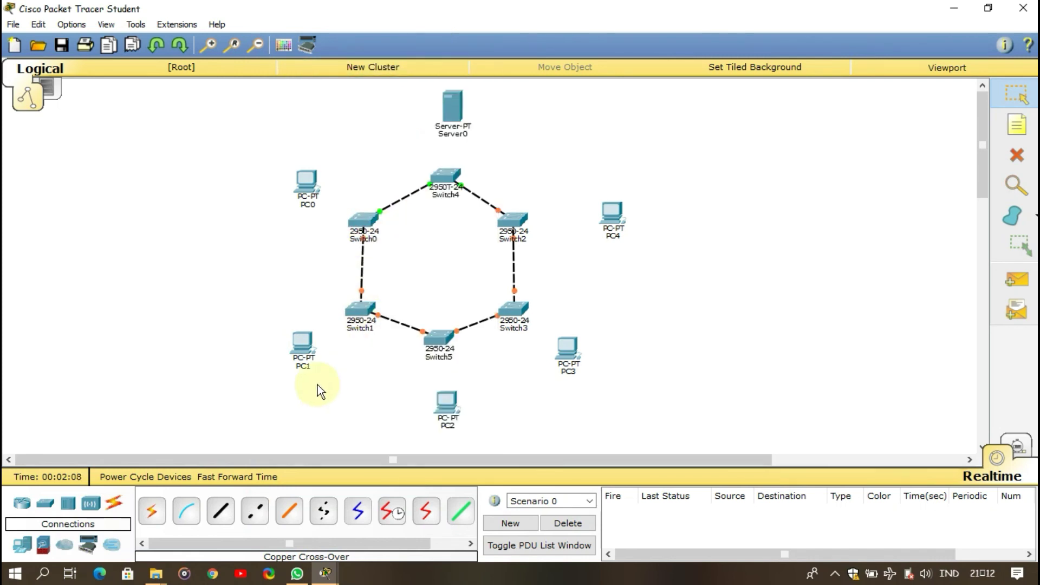
- Connect FastEthernet0 of PC0 to Switch0 with a copper straight-through cable
left_click(220, 509)
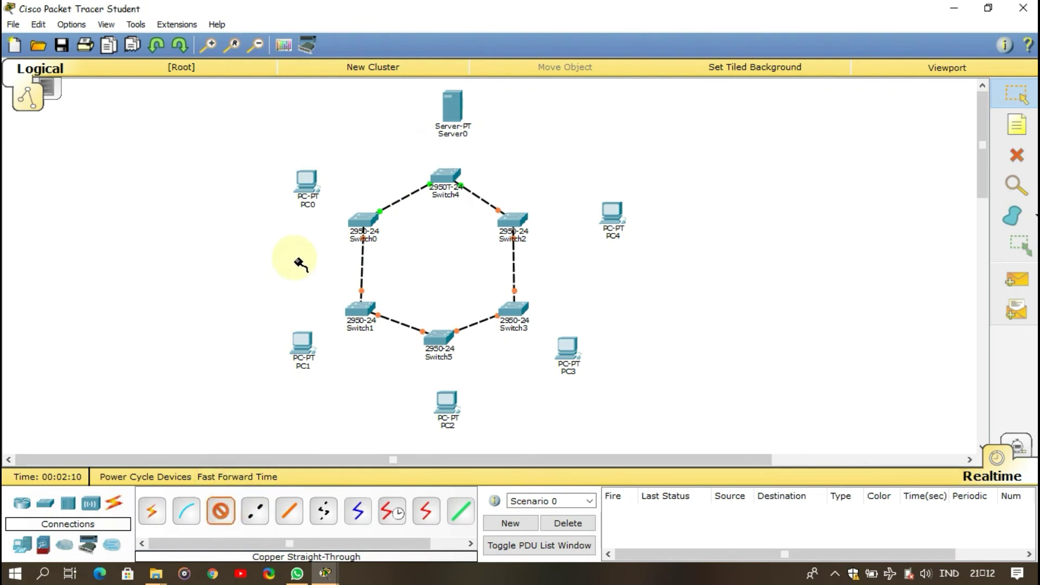
left_click(311, 177)
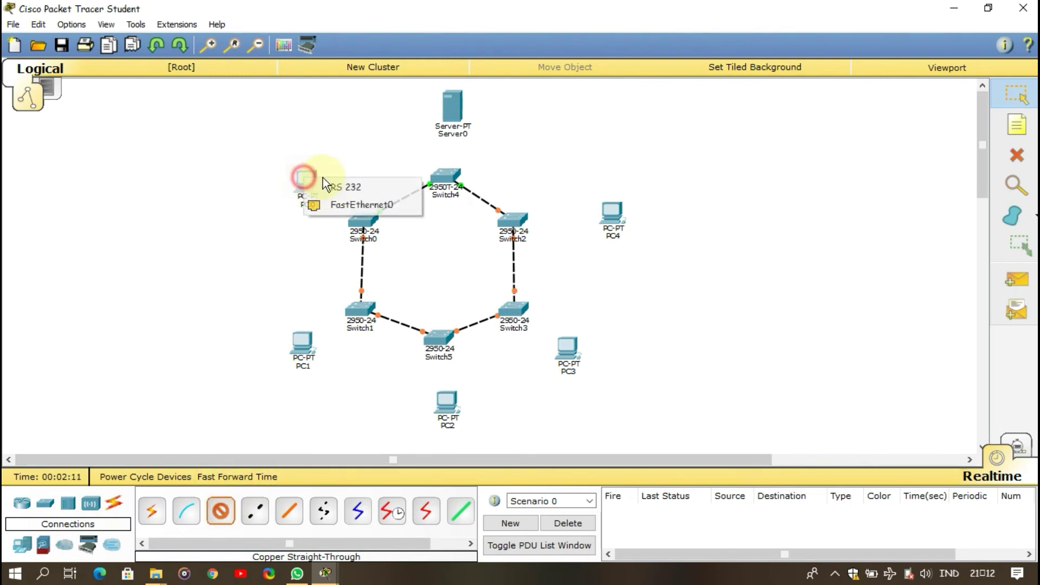
left_click(346, 204)
left_click(363, 223)
left_click(420, 30)
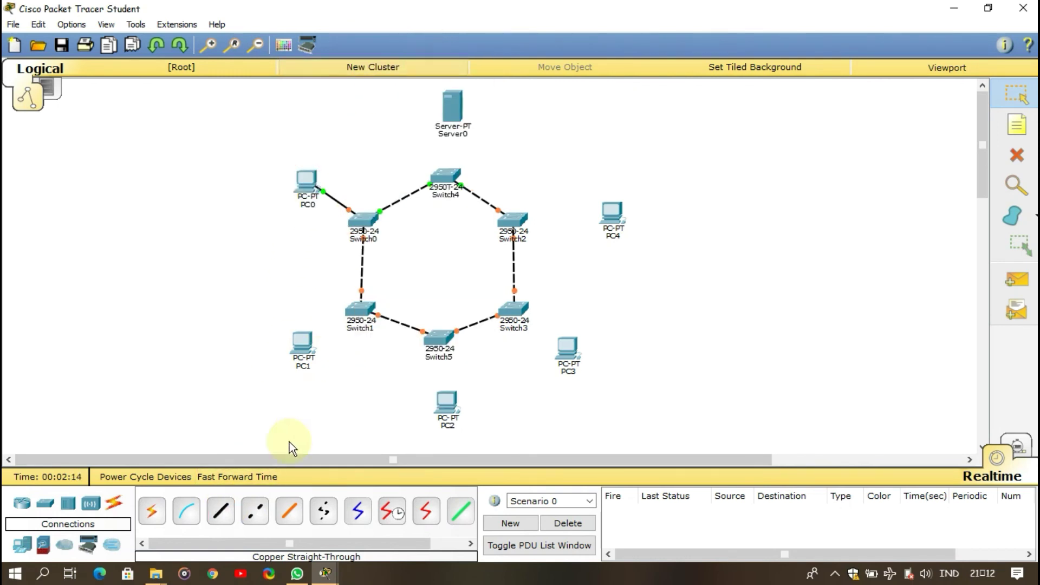
- Connect FastEthernet0 of PC1 to FastEthernet0/3 of Switch1 with a copper straight-through cable
left_click(299, 347)
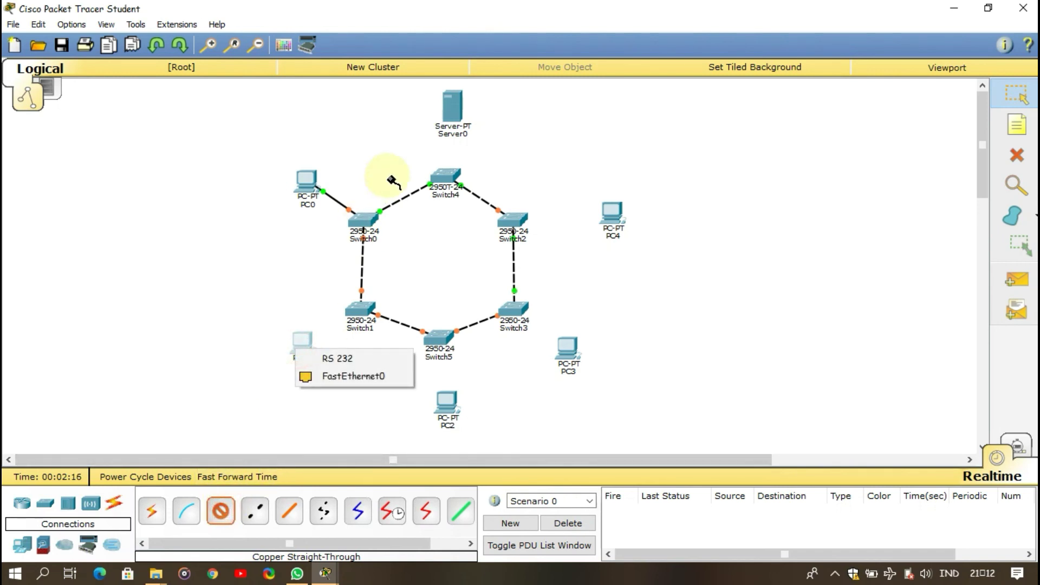
left_click(357, 374)
left_click(360, 311)
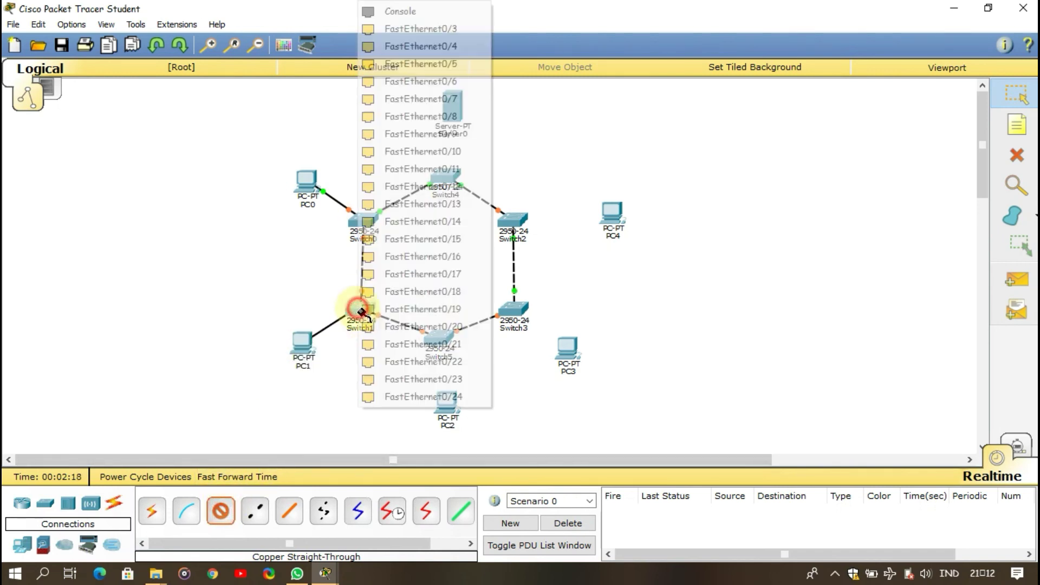
left_click(442, 24)
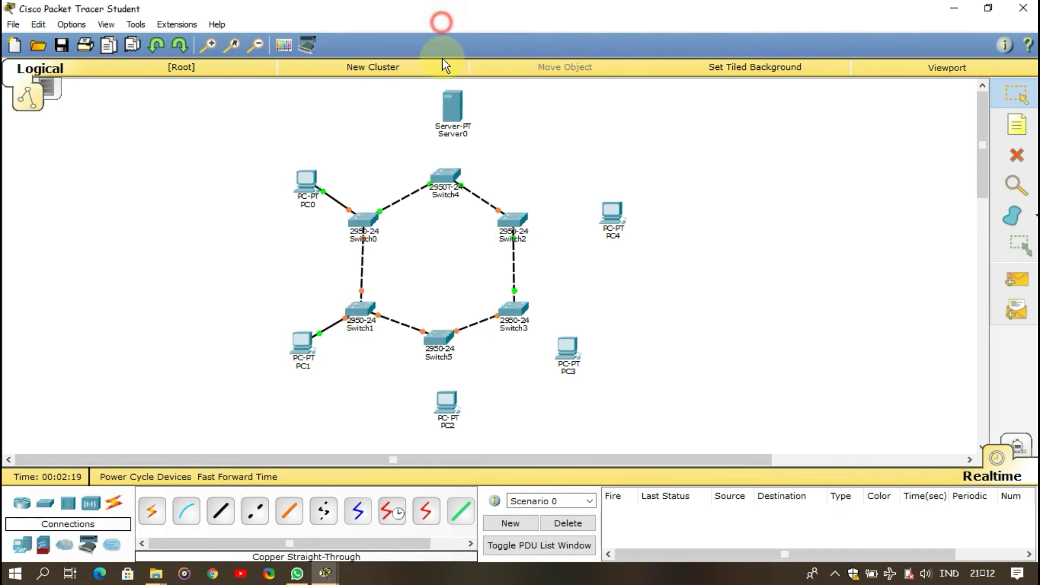
- Connect FastEthernet0 of PC2 to FastEthernet0/3 of Switch5 with a copper straight-through cable
left_click(220, 511)
left_click(448, 402)
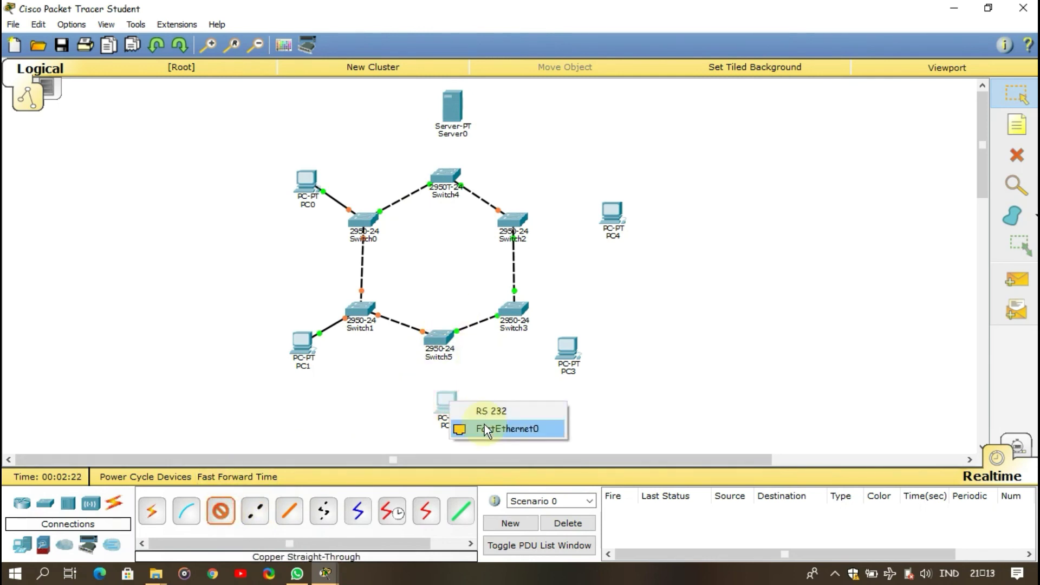
left_click(487, 426)
left_click(441, 337)
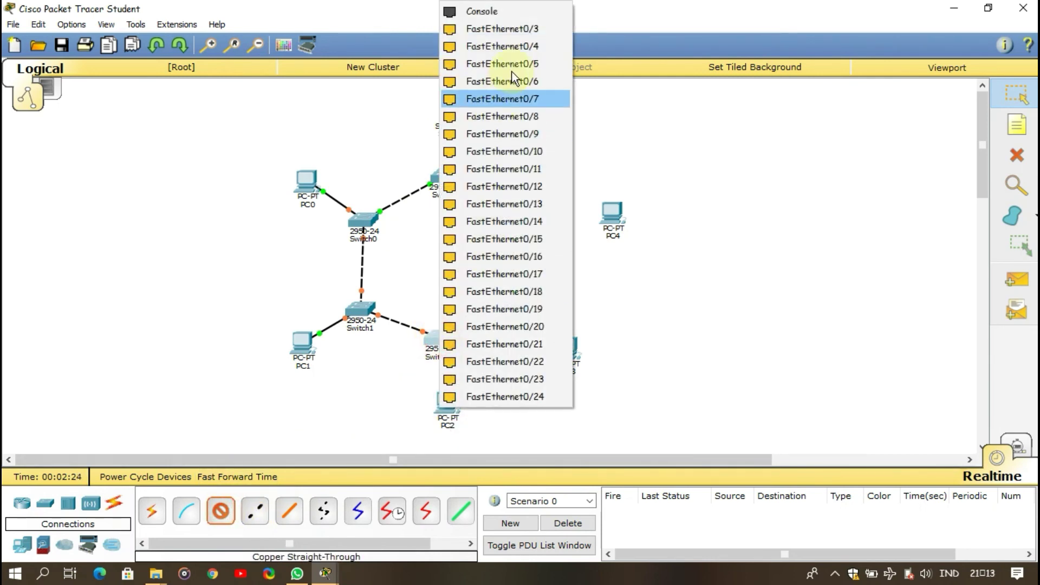
left_click(532, 37)
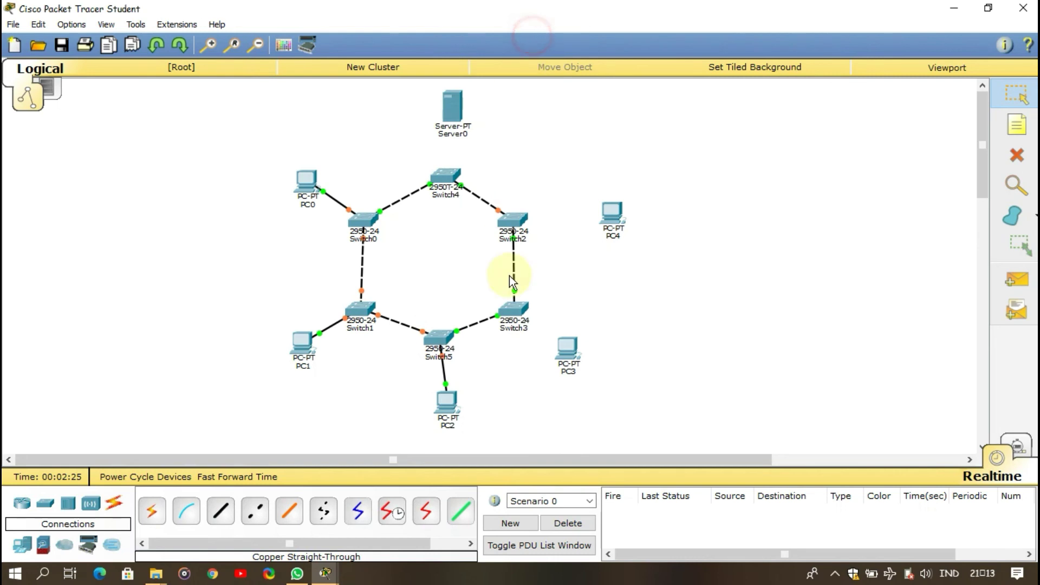
- Connect FastEthernet0 of PC3 to FastEthernet0/3 of Switch3 with a copper straight-through cable
left_click(219, 511)
left_click(570, 353)
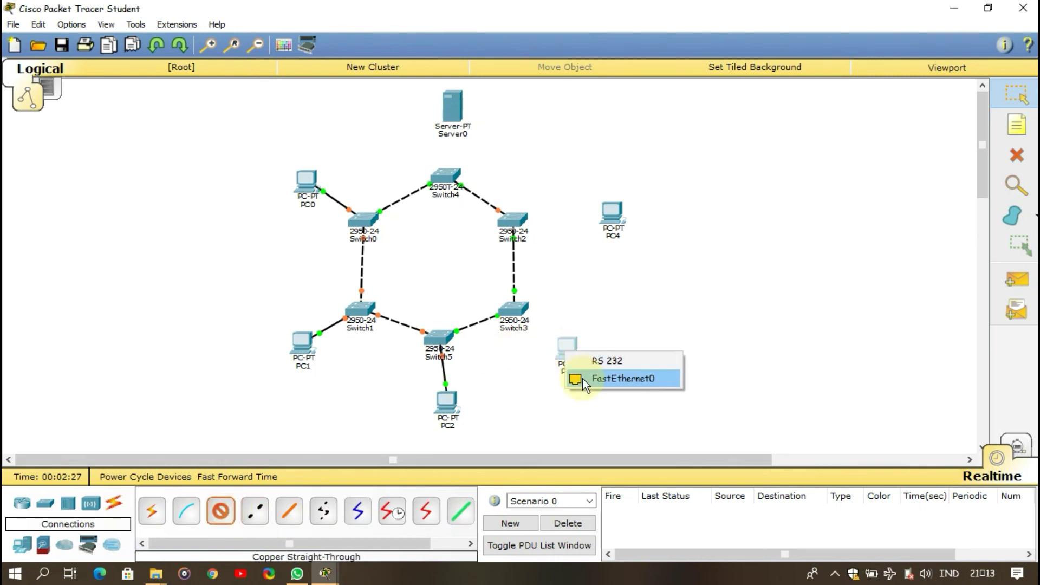
left_click(582, 378)
left_click(519, 314)
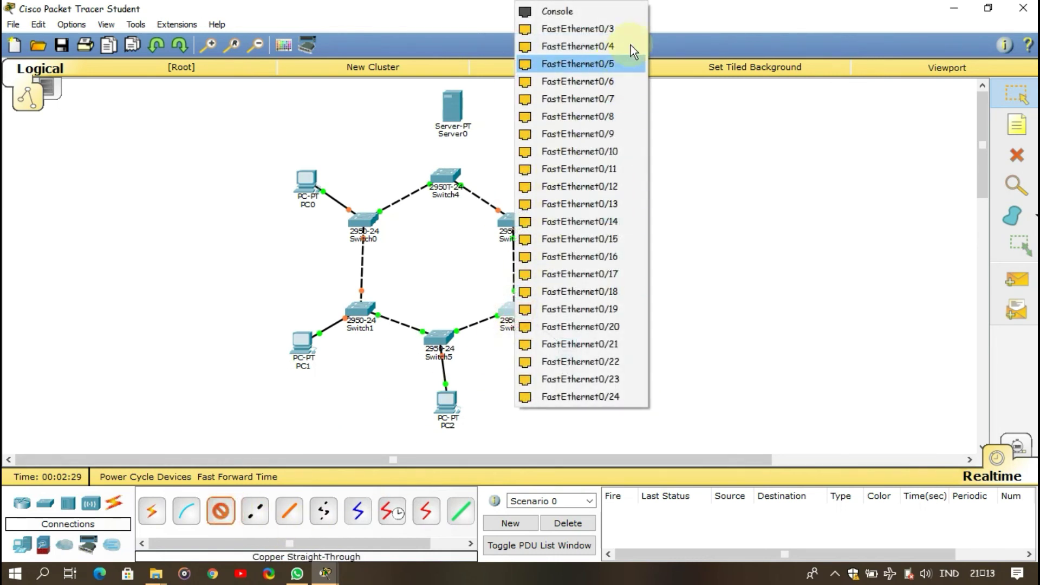
left_click(631, 32)
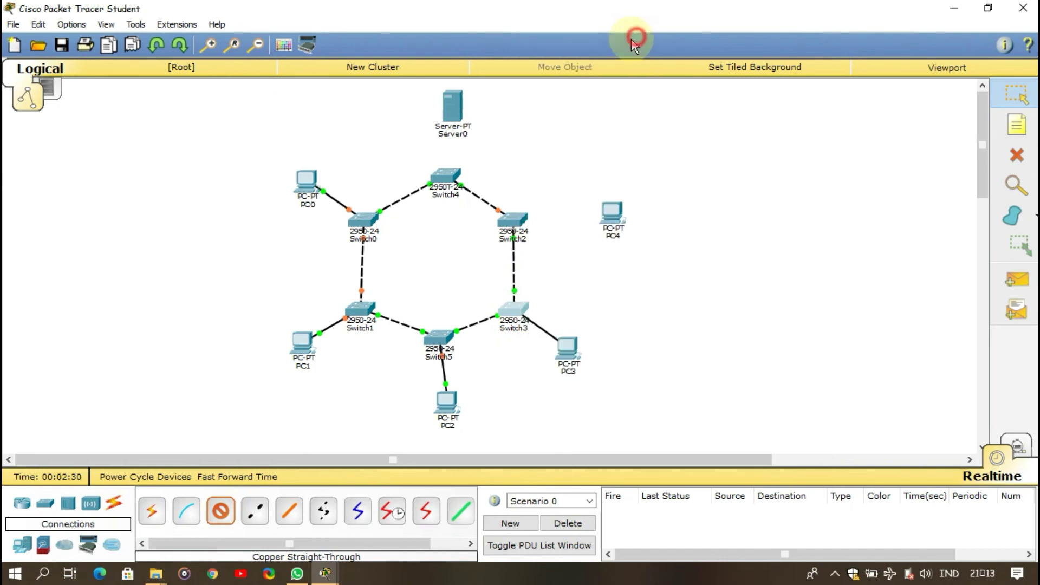
- Connect FastEthernet0 of PC4 to Switch2 with a copper straight-through cable
left_click(227, 514)
left_click(602, 218)
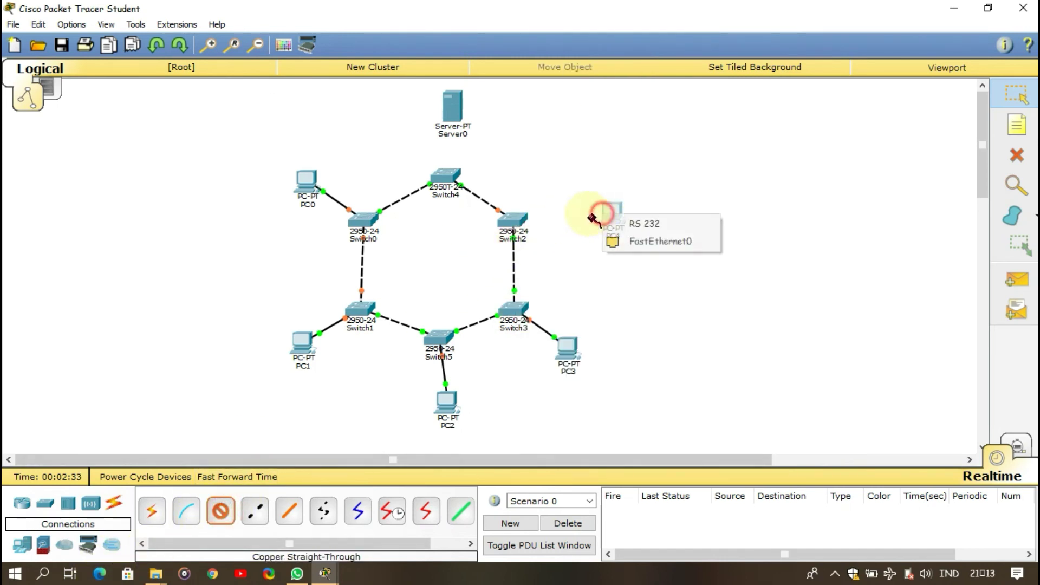
left_click(610, 238)
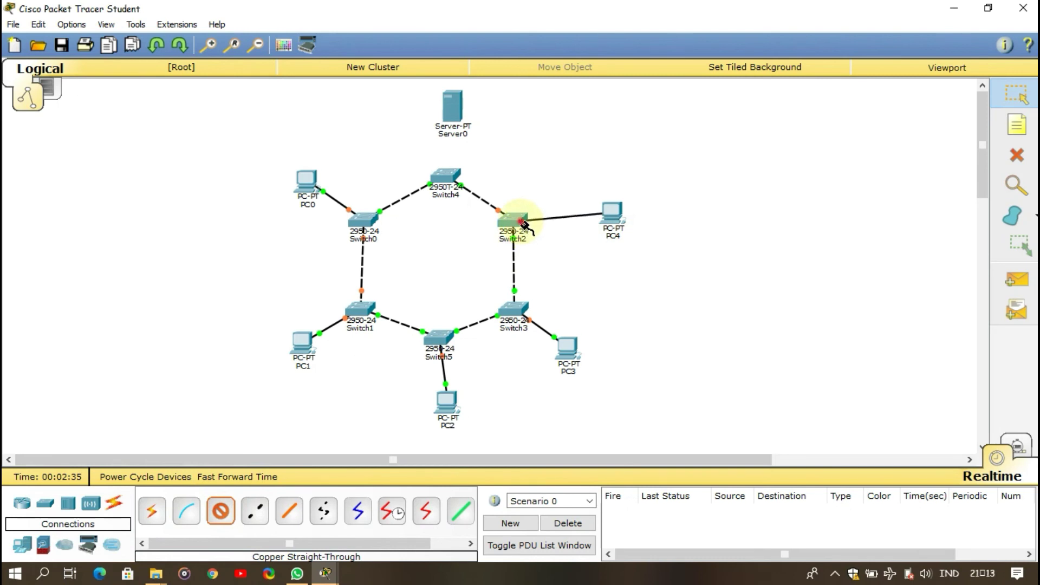
left_click(530, 232)
left_click(560, 31)
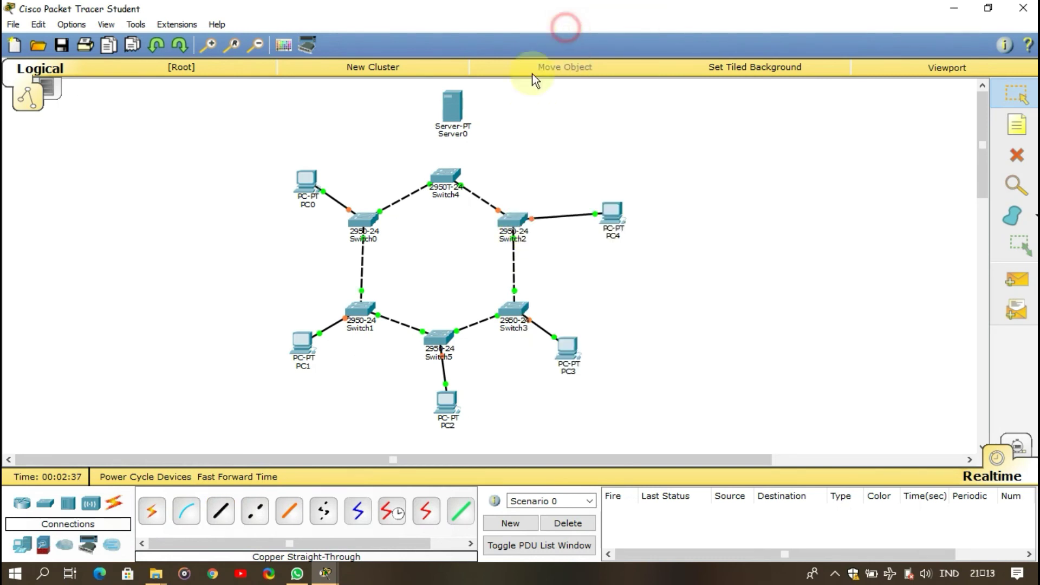
- Connect FastEthernet0 of Server0 to Switch4 with a copper straight-through cable
left_click(221, 514)
left_click(453, 106)
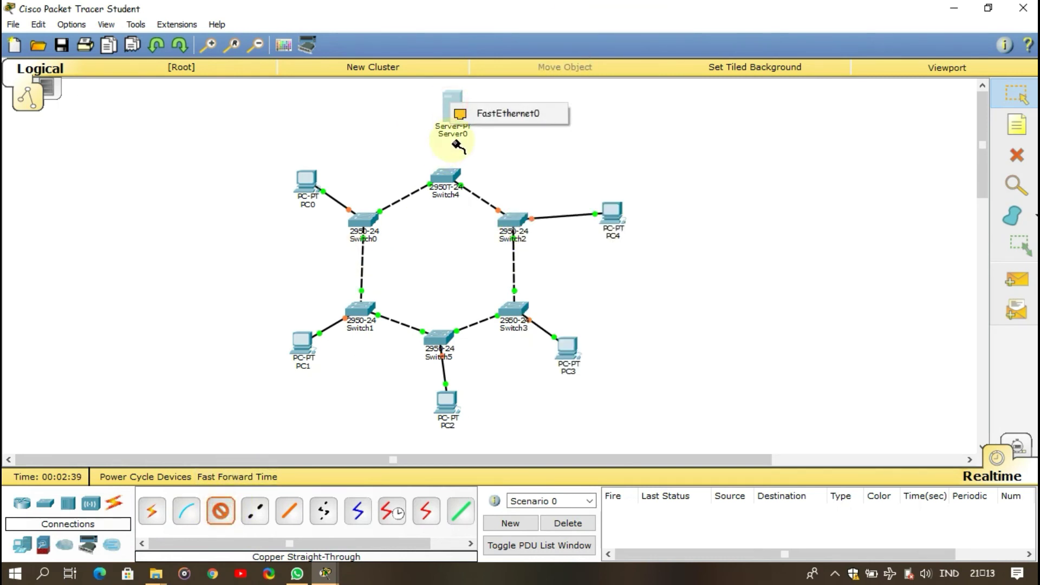
left_click(487, 113)
left_click(453, 175)
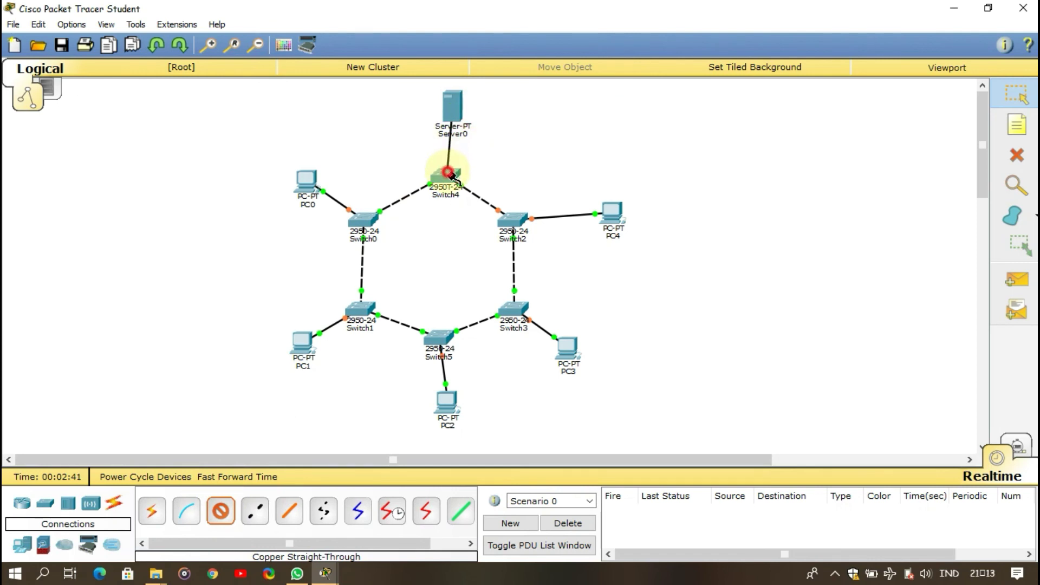
left_click(523, 39)
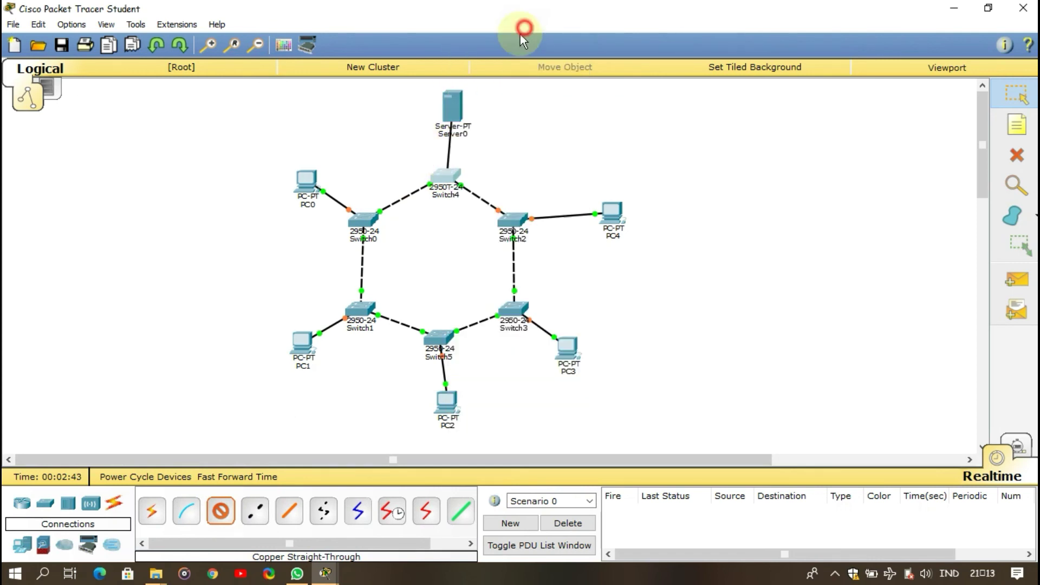
- Connect Switch0 to FastEthernet0/4 of Switch5 with a copper cross-over cable
left_click(254, 511)
left_click(367, 222)
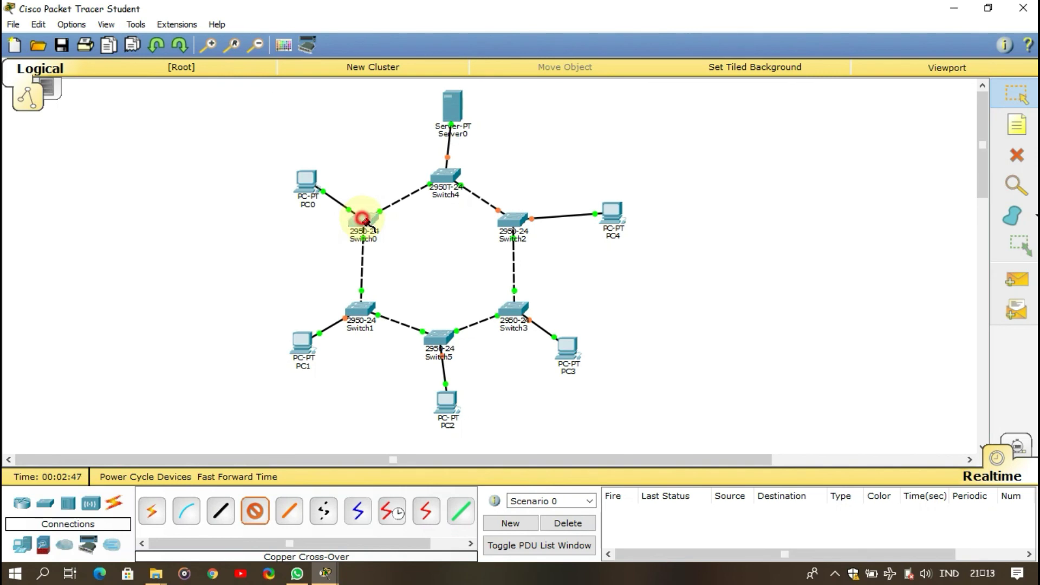
left_click(481, 31)
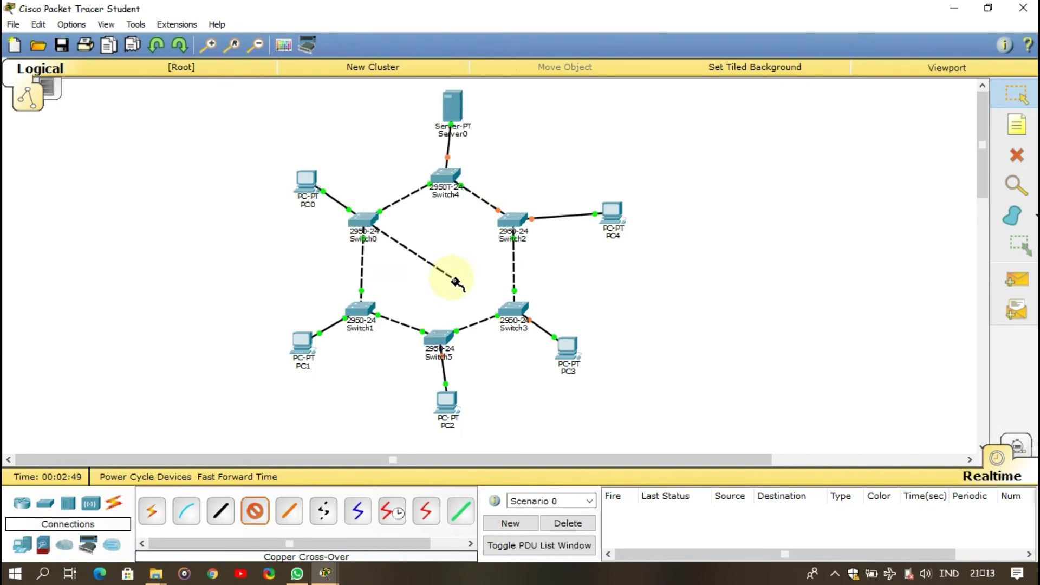
left_click(438, 338)
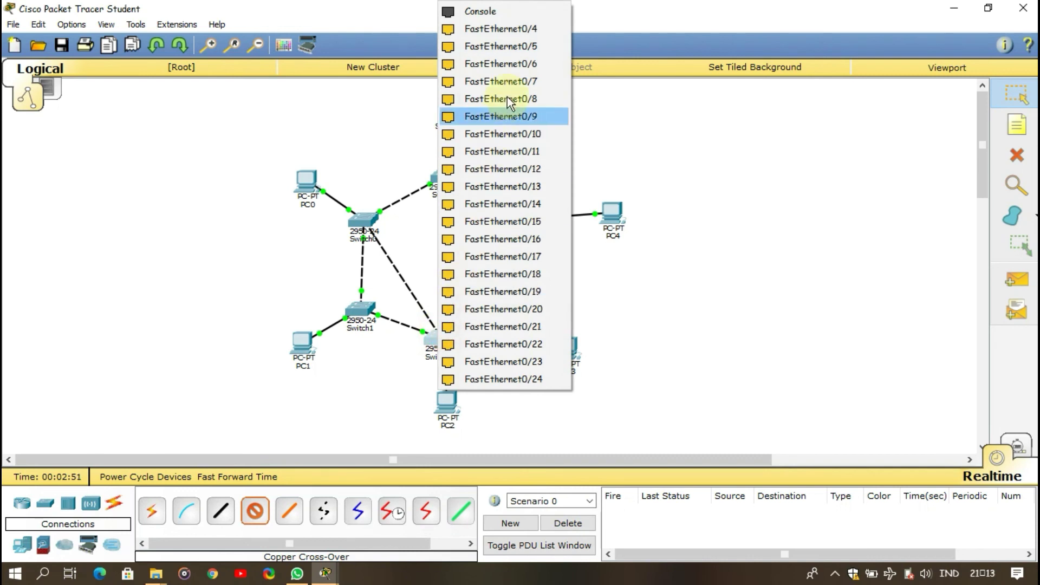
left_click(522, 25)
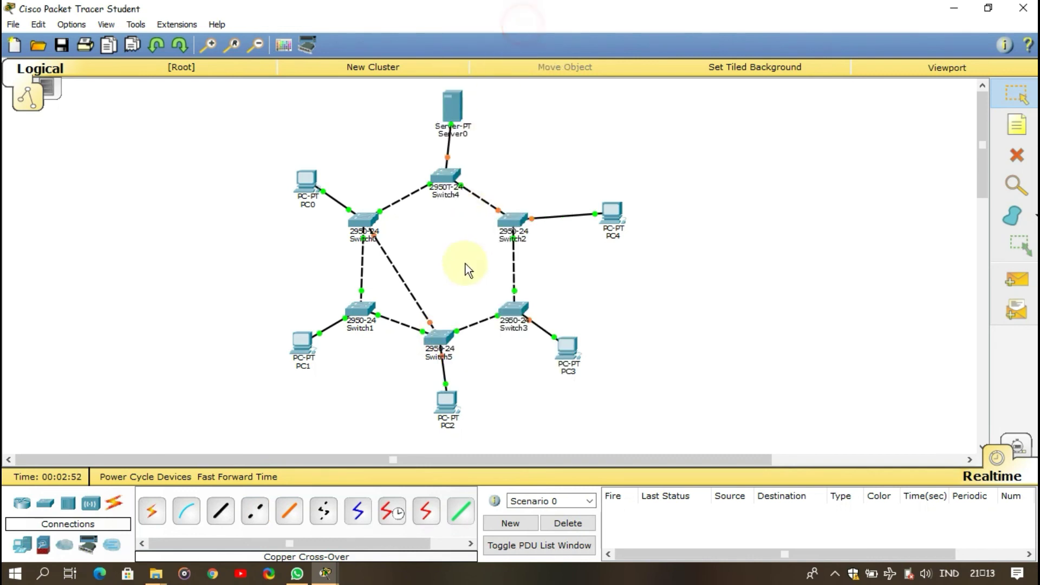
- Connect FastEthernet0/5 of Switch5 to FastEthernet0/4 of Switch2 with a copper cross-over cable
left_click(254, 510)
left_click(437, 337)
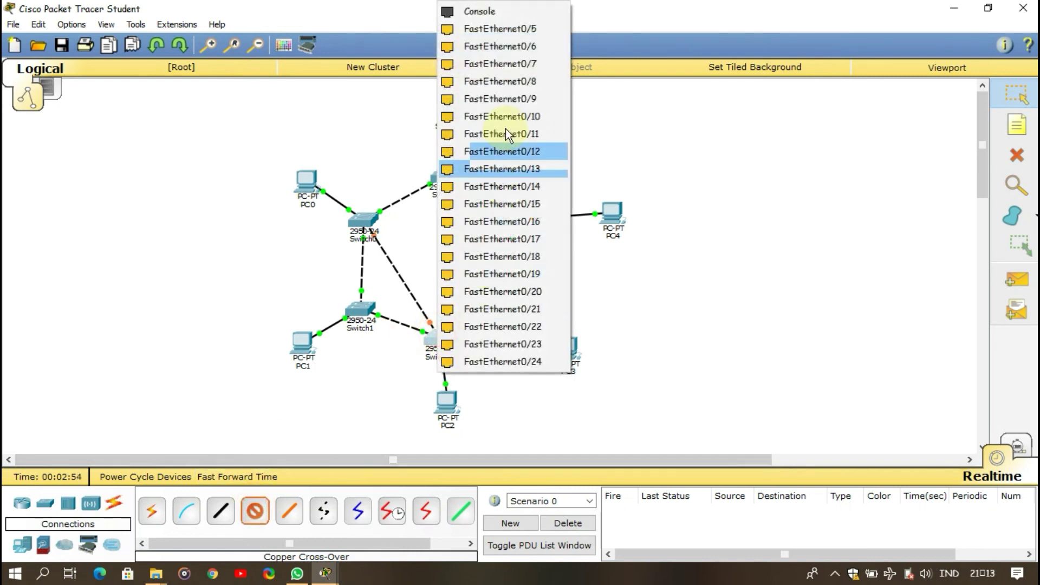
left_click(518, 22)
left_click(514, 222)
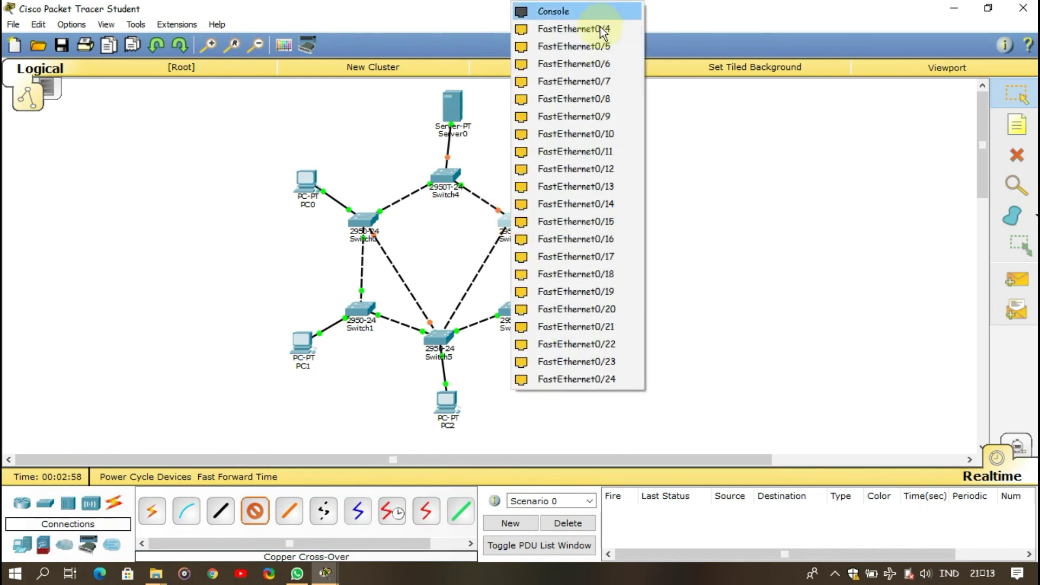
left_click(596, 28)
- Connect Switch4 to Switch1 with a copper cross-over cable, using the first free Ethernet port on Switch1
left_click(255, 510)
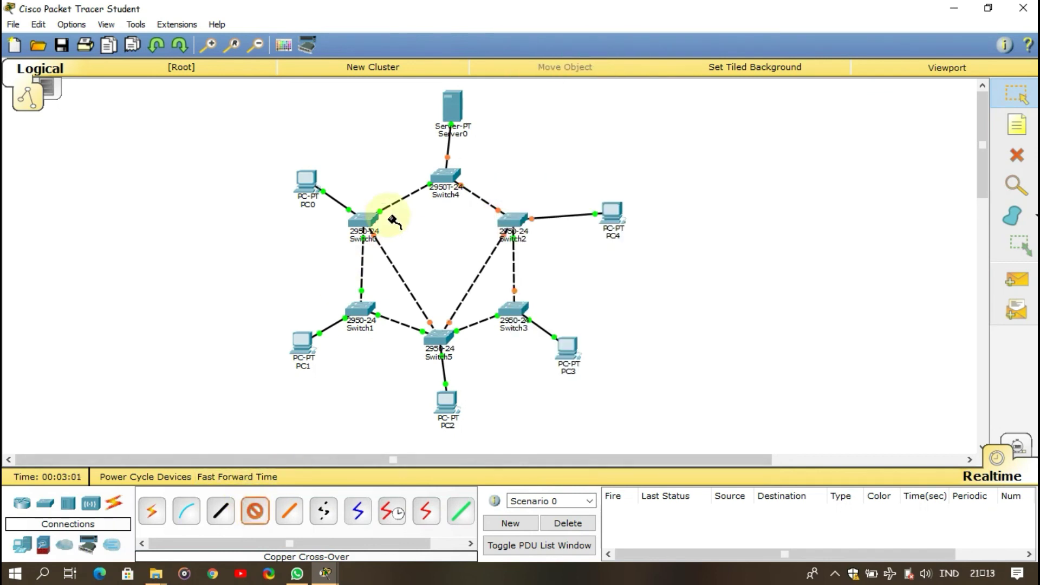
left_click(443, 174)
left_click(495, 39)
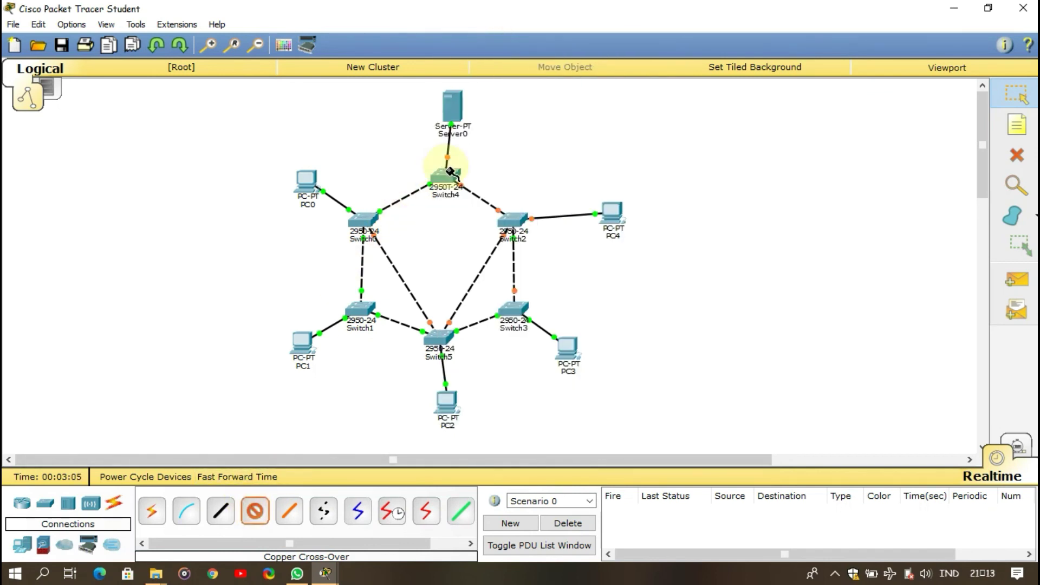
left_click(360, 309)
left_click(465, 32)
- Connect Switch4 to FastEthernet0/4 of Switch3 with a copper cross-over cable
left_click(255, 512)
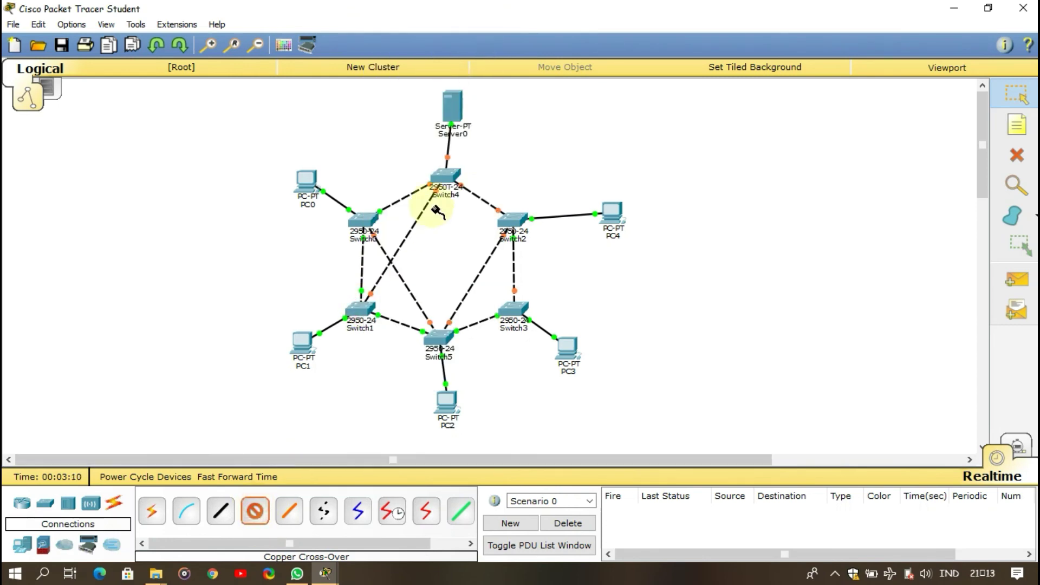
left_click(445, 176)
left_click(523, 197)
left_click(514, 310)
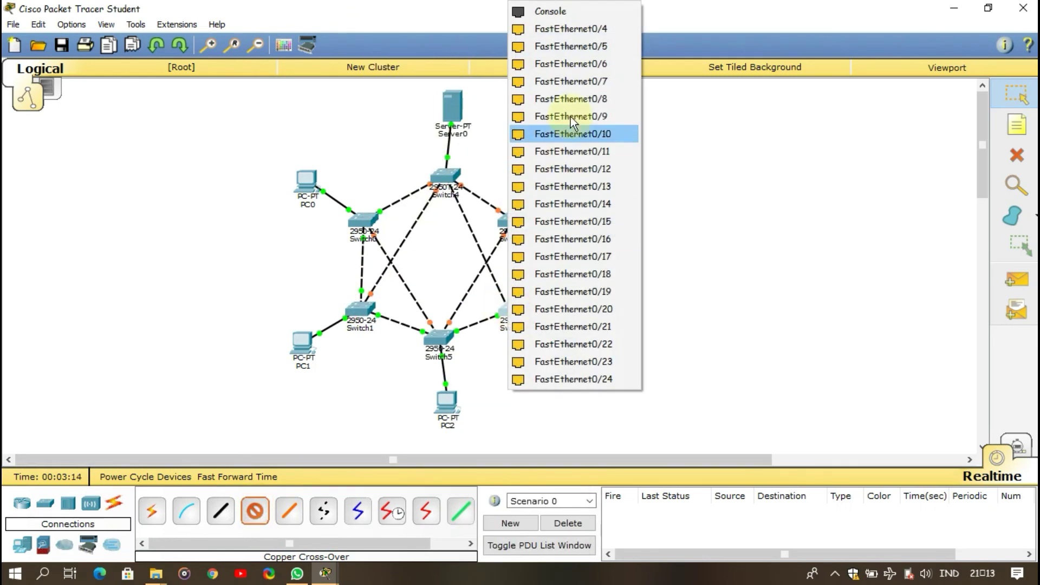
left_click(587, 27)
- Connect FastEthernet0/5 of Switch1 to the first free Ethernet port of Switch3 with a copper cross-over cable
left_click(255, 512)
left_click(360, 310)
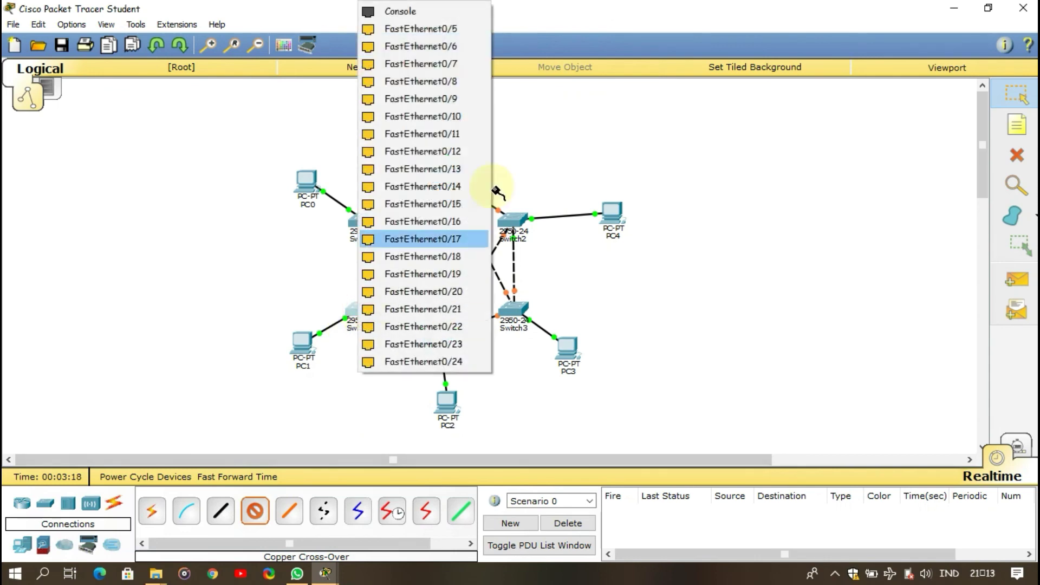
left_click(459, 28)
left_click(507, 308)
left_click(564, 26)
- Connect Switch0 to FastEthernet0/5 of Switch2 with a copper cross-over cable
left_click(255, 512)
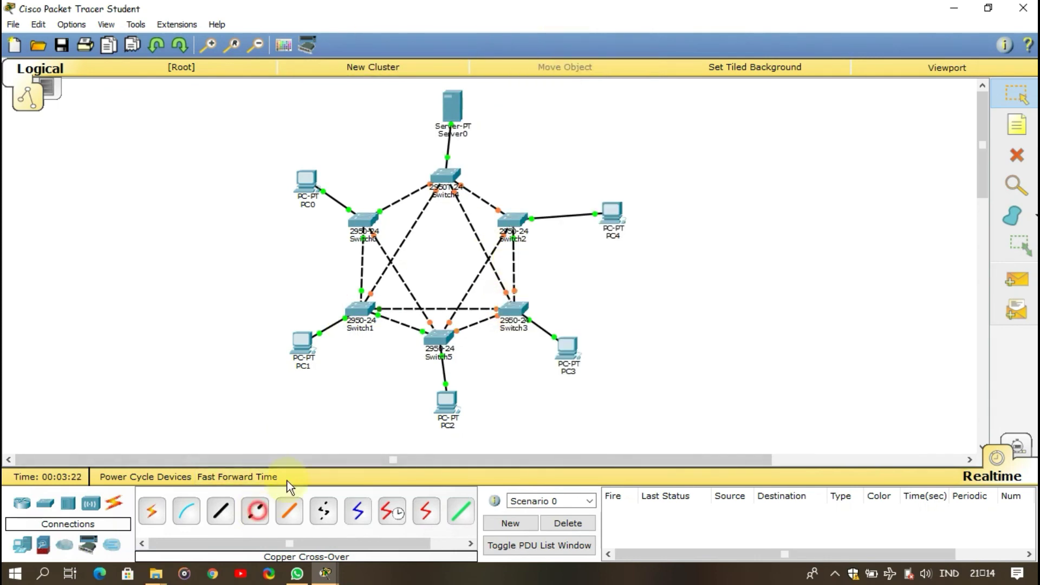
left_click(363, 219)
left_click(454, 30)
left_click(511, 220)
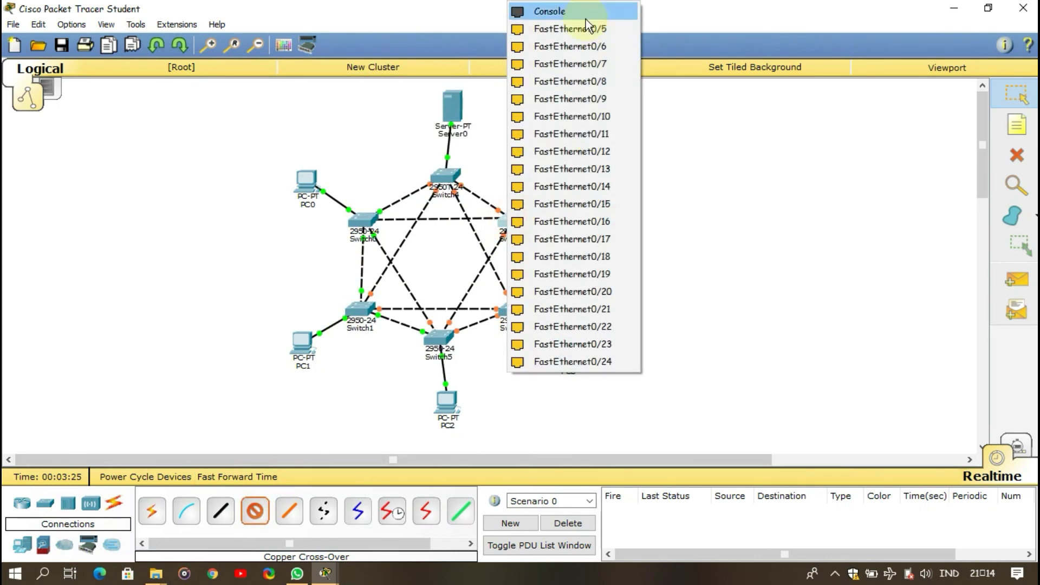
left_click(584, 30)
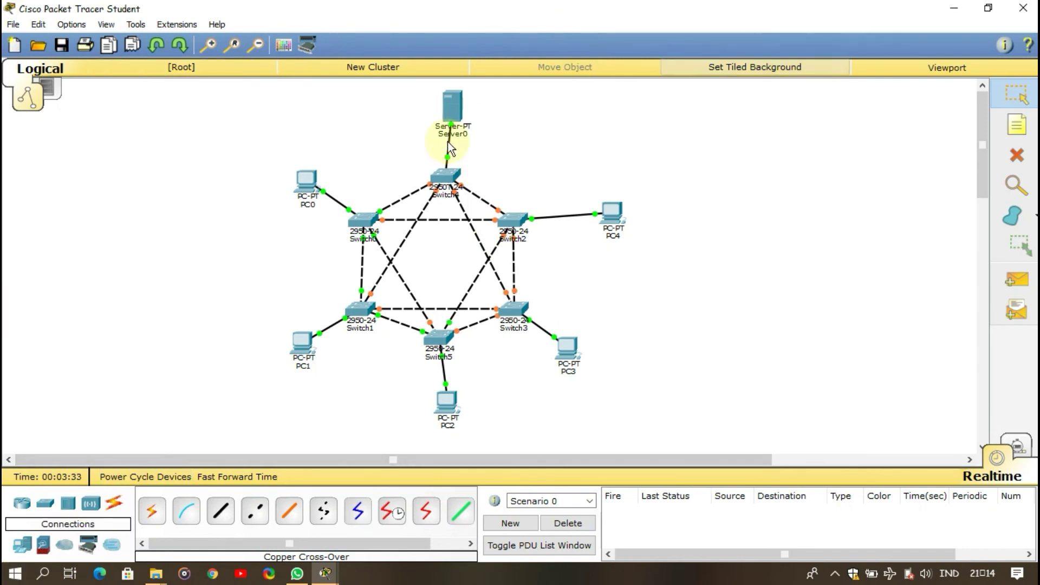
- Reposition Server0, Switch5 and the five PCs so that the end devices sit evenly around the ring of switches
left_click_drag(454, 103, 447, 102)
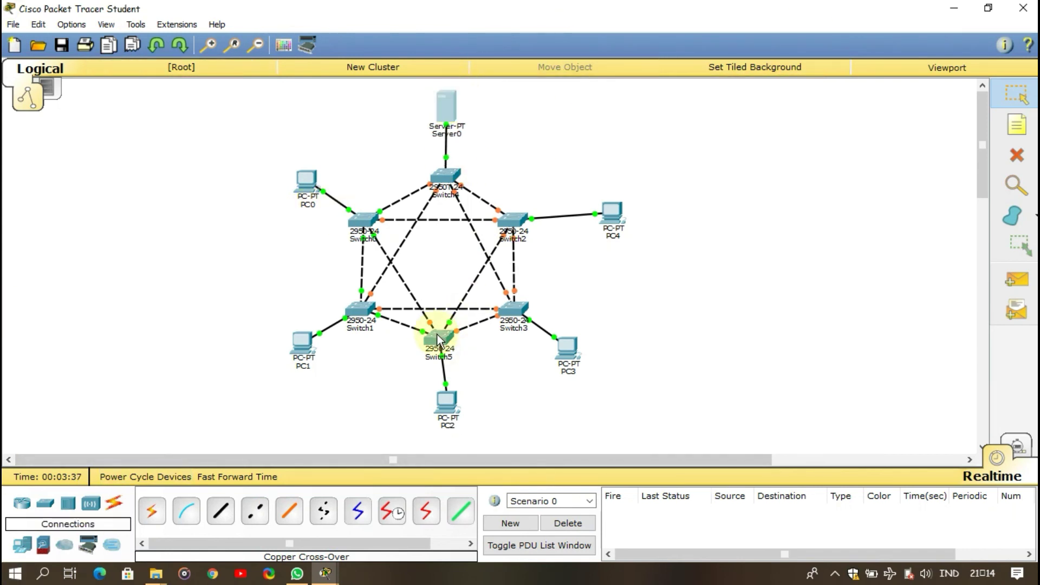
left_click_drag(437, 336, 442, 345)
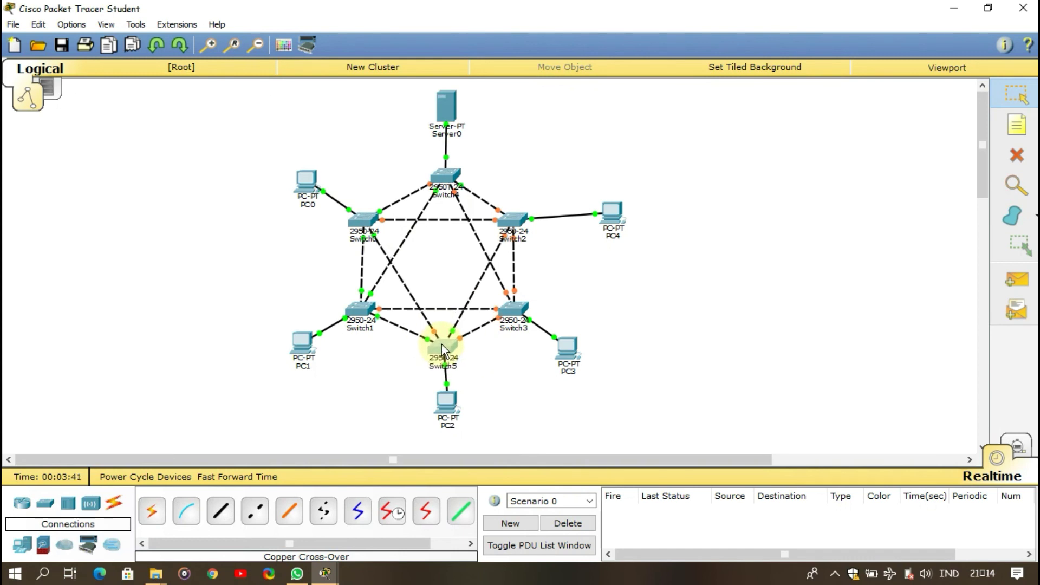
left_click_drag(443, 413, 438, 428)
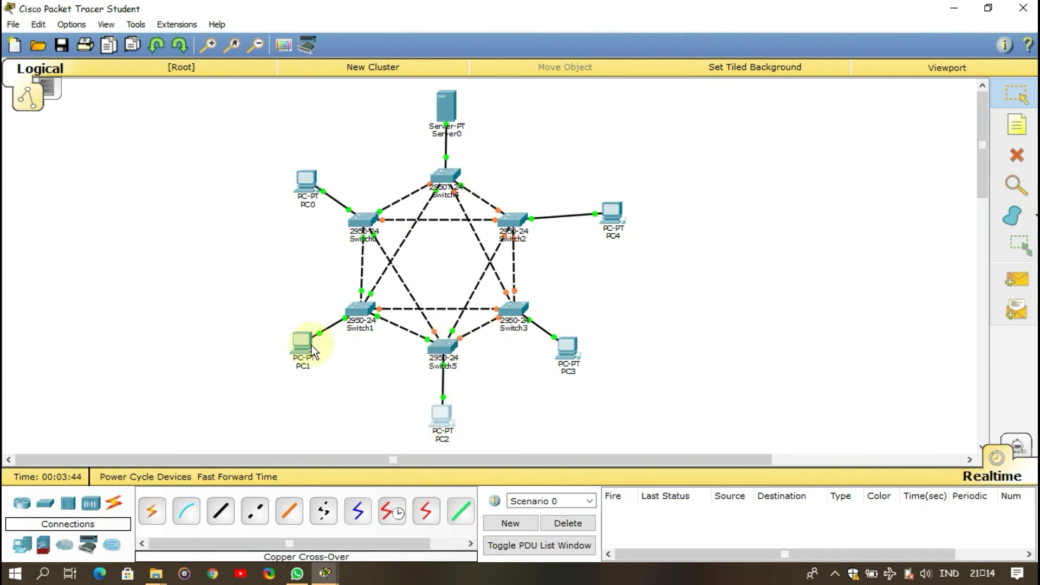
left_click_drag(298, 362, 308, 369)
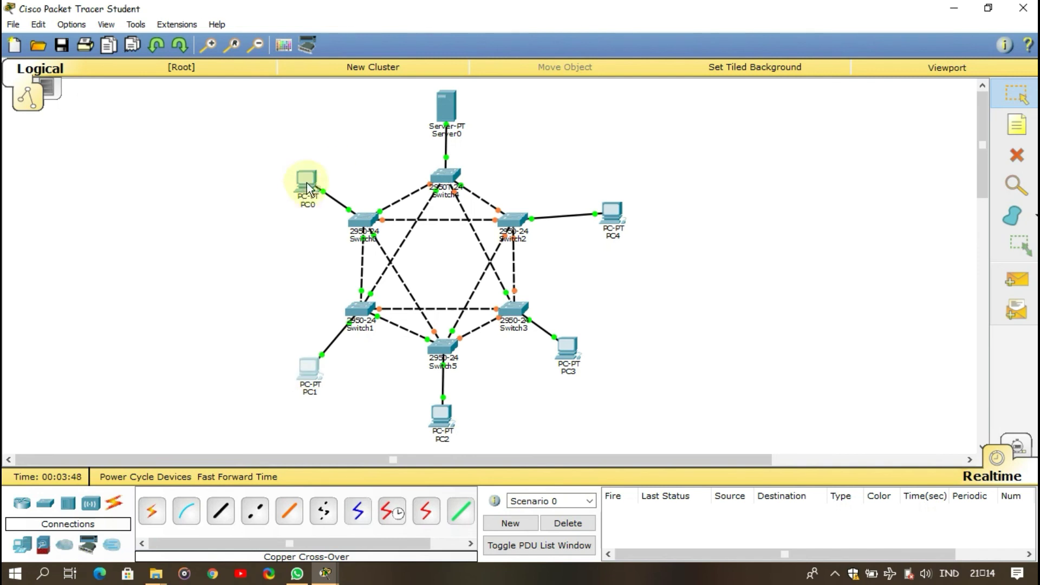
left_click_drag(612, 213, 548, 157)
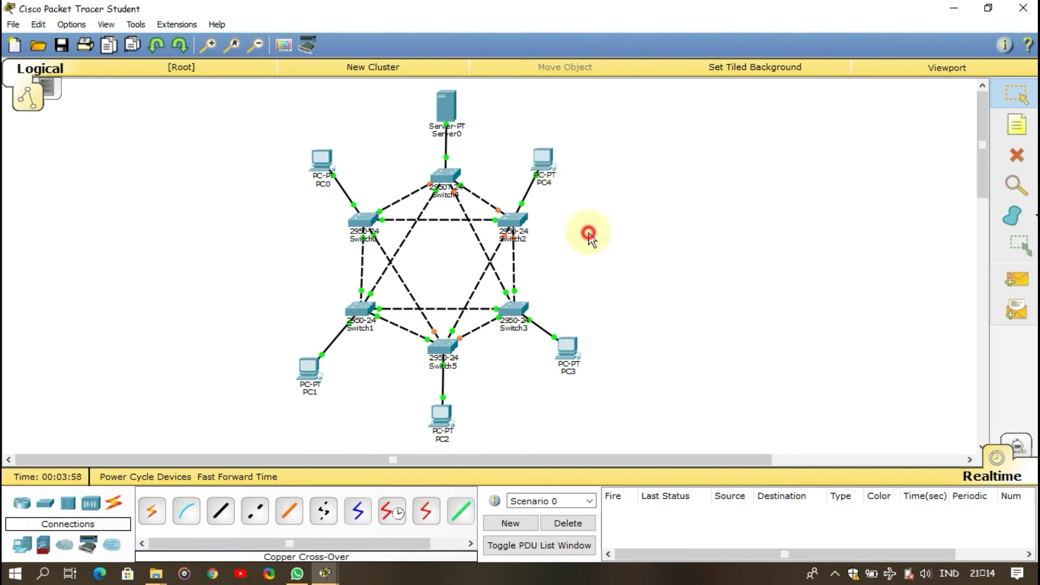
left_click(574, 353)
left_click_drag(555, 371, 554, 379)
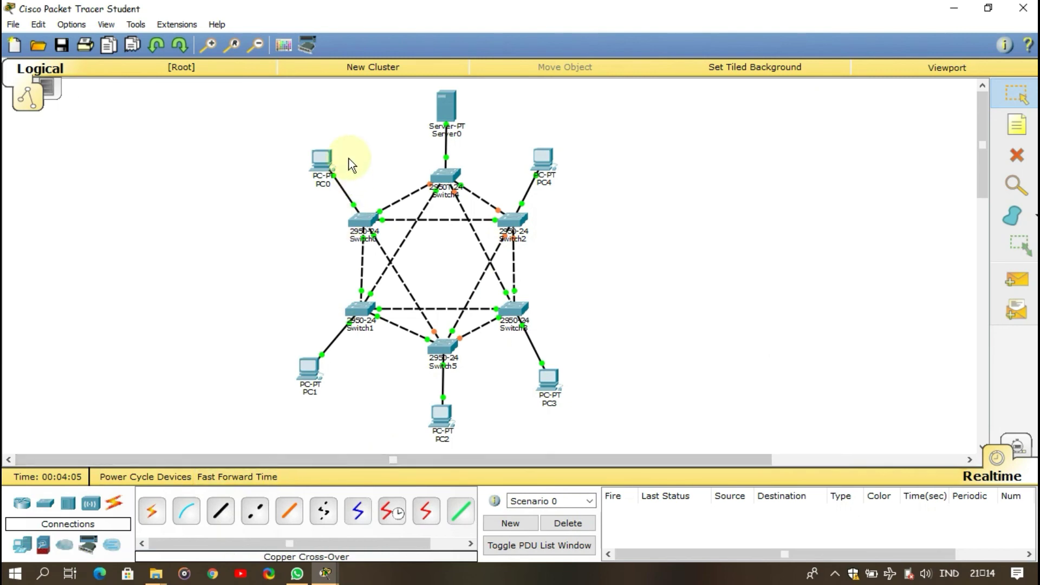
- Give FastEthernet0 of PC0 the static IP address 192.168.0.1 with subnet mask 255.255.255.0
left_click(325, 164)
left_click(377, 123)
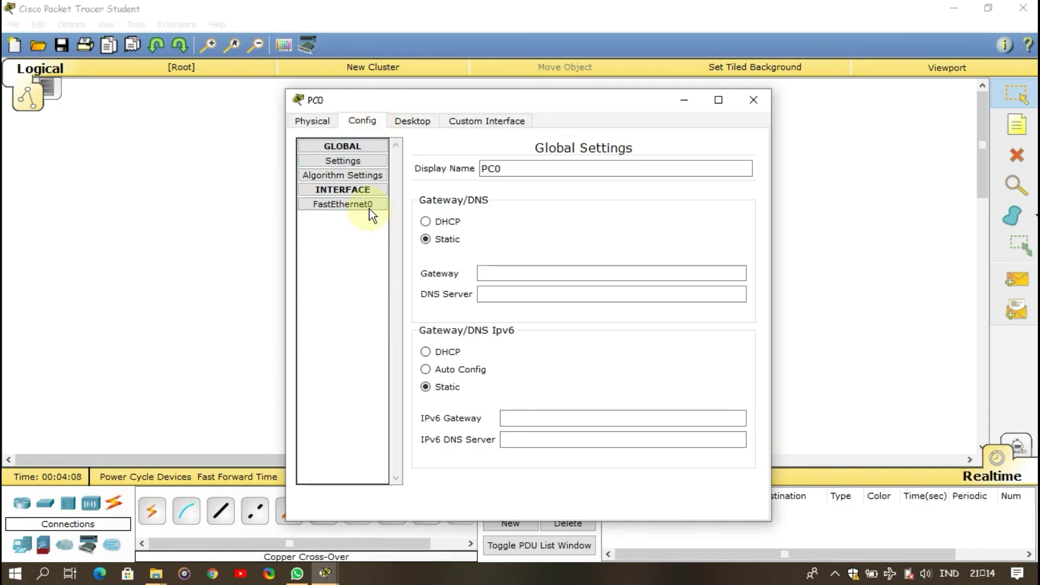
left_click(363, 206)
left_click(610, 274)
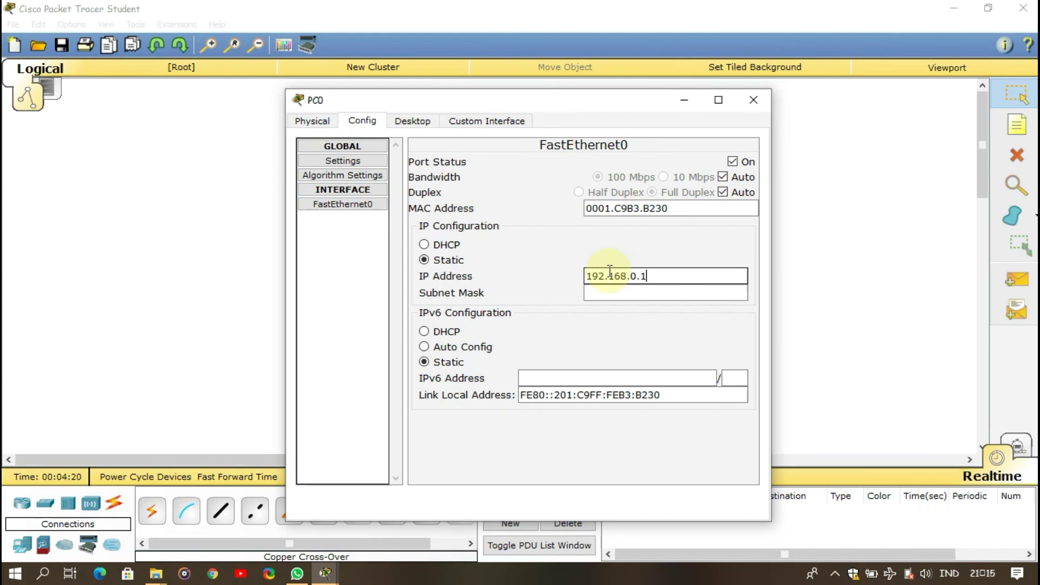
left_click(637, 291)
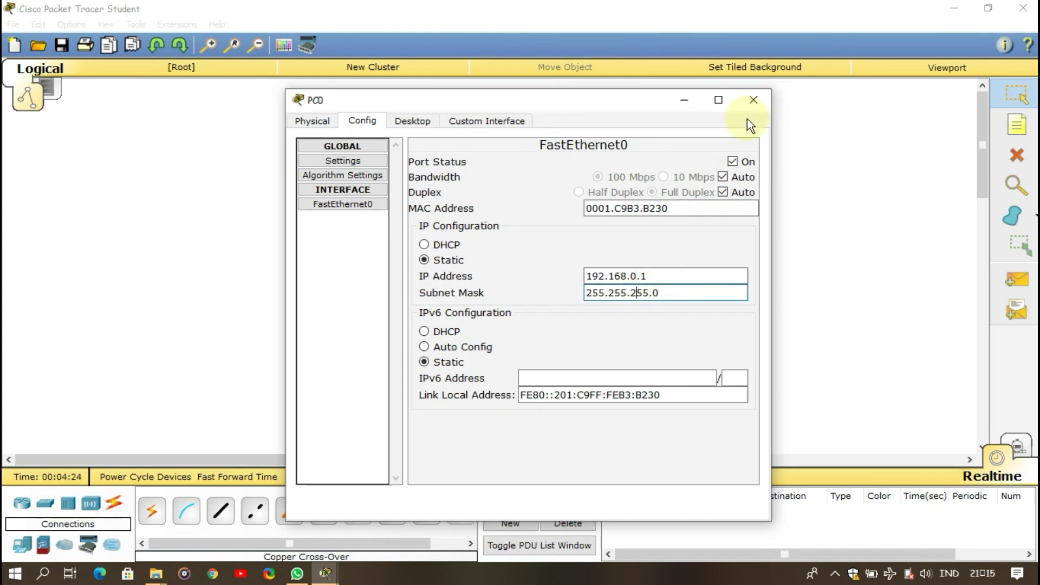
double_click(679, 275)
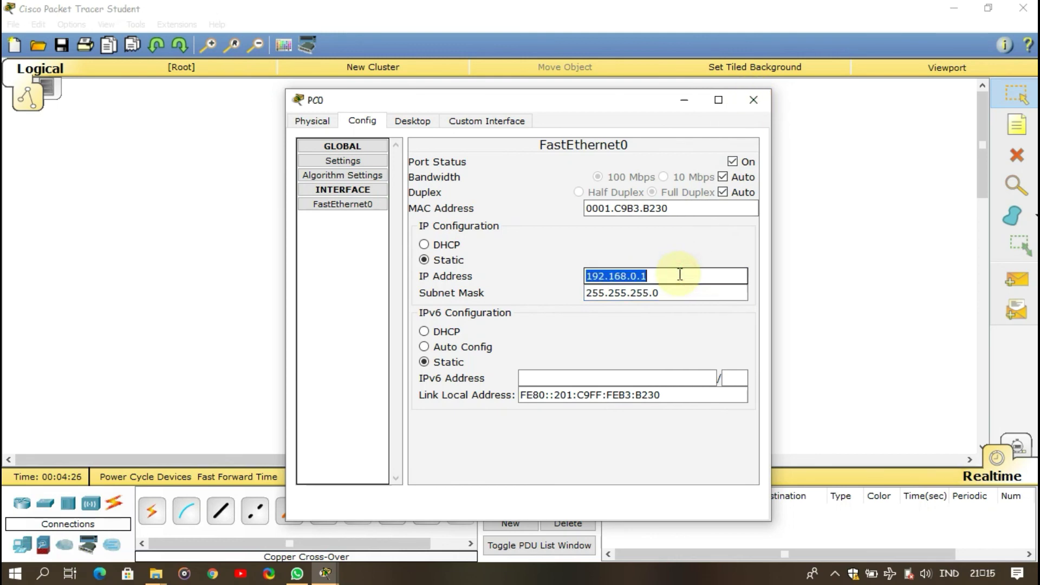
left_click(750, 99)
- Give FastEthernet0 of PC1 the static IP address 192.168.0.2 with subnet mask 255.255.255.0
left_click(307, 368)
left_click(365, 119)
left_click(349, 204)
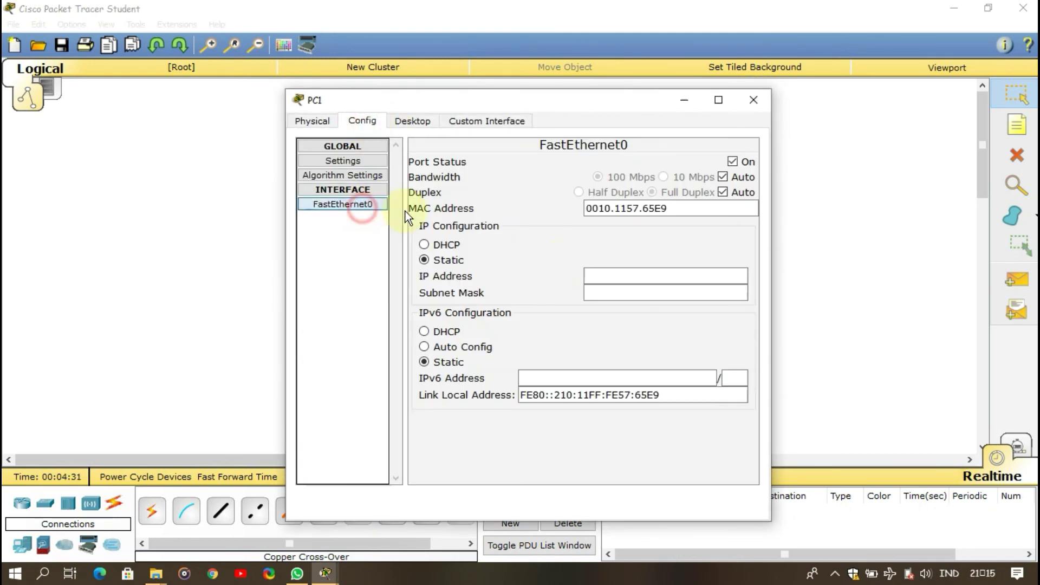
left_click(591, 275)
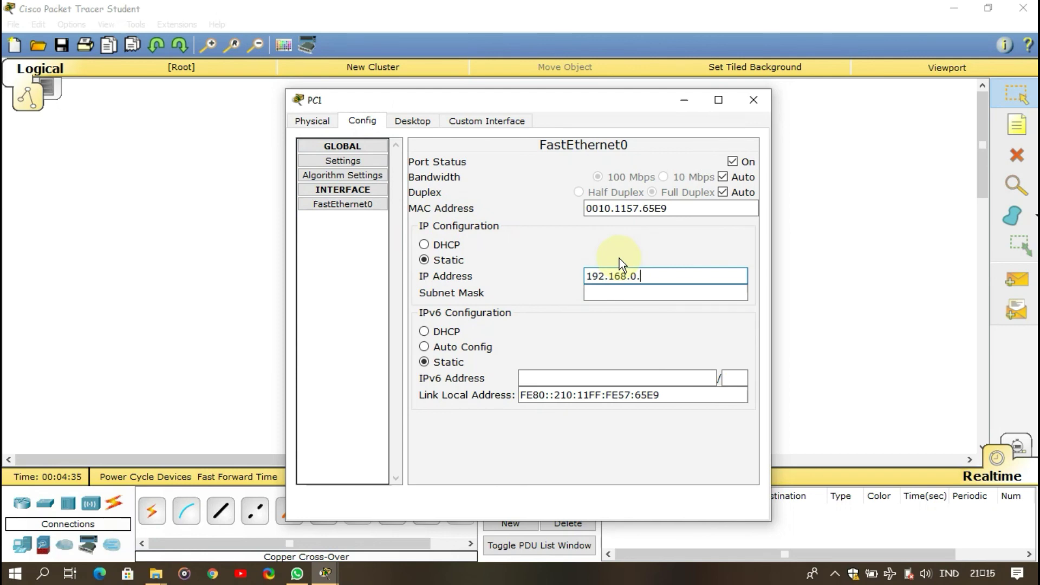
type("192.168.0.2")
left_click(639, 293)
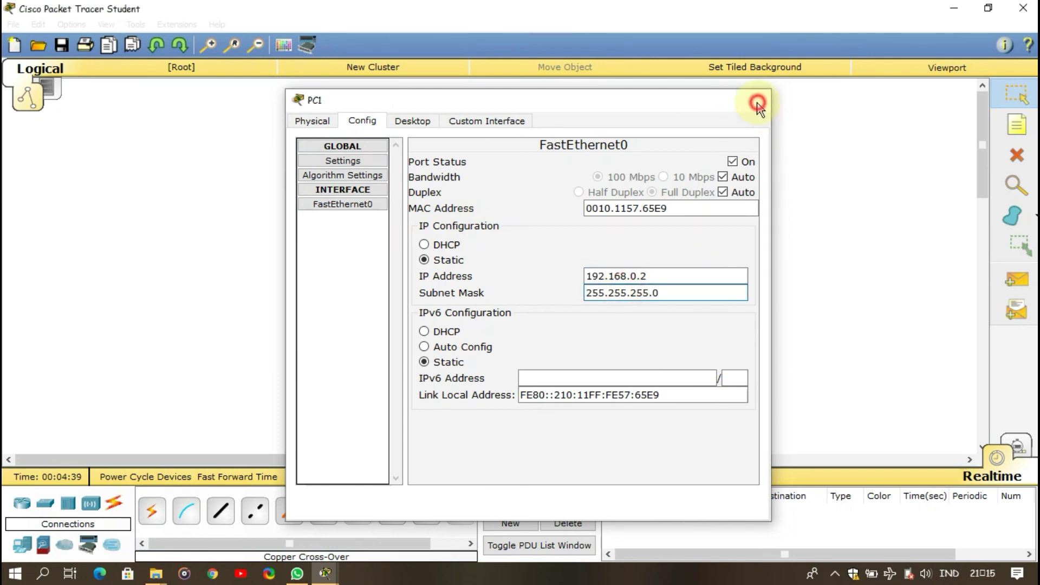
left_click(753, 99)
- Give FastEthernet0 of PC2 the static IP address 192.168.0.3 with the default subnet mask
left_click(441, 413)
left_click(362, 120)
left_click(350, 205)
left_click(609, 282)
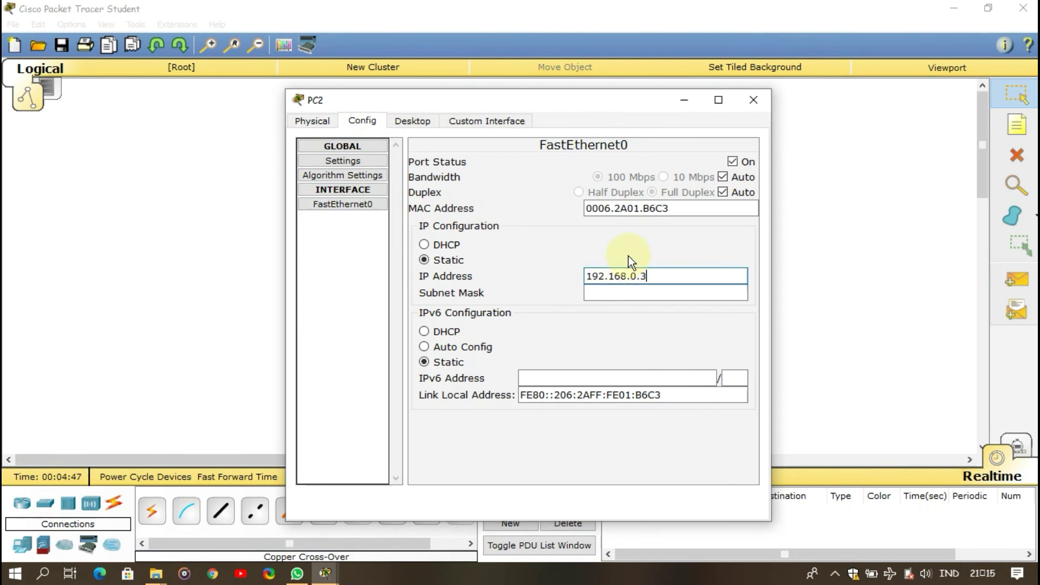
key("ctrl+a")
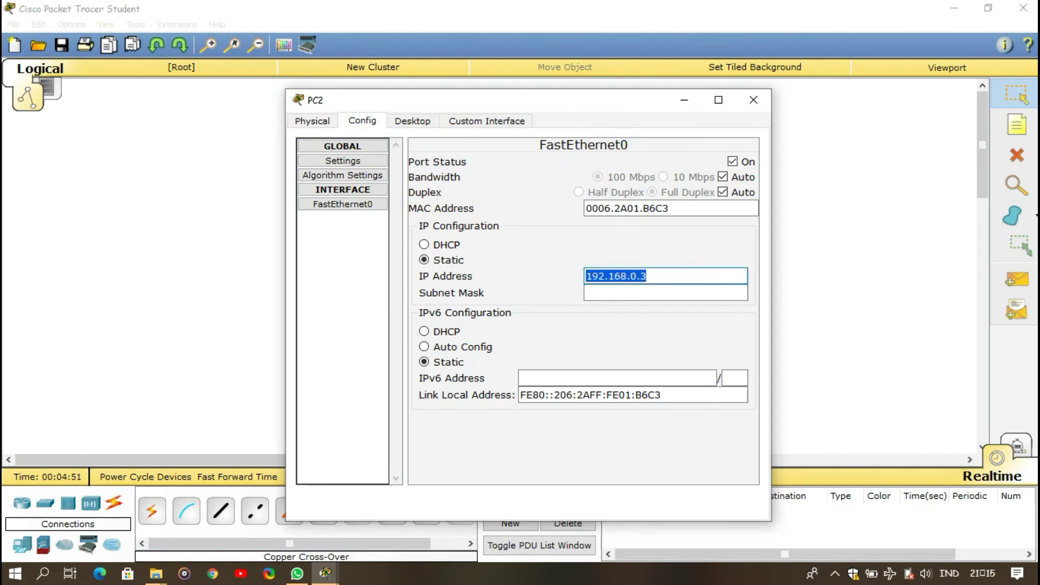
left_click(692, 293)
left_click(753, 100)
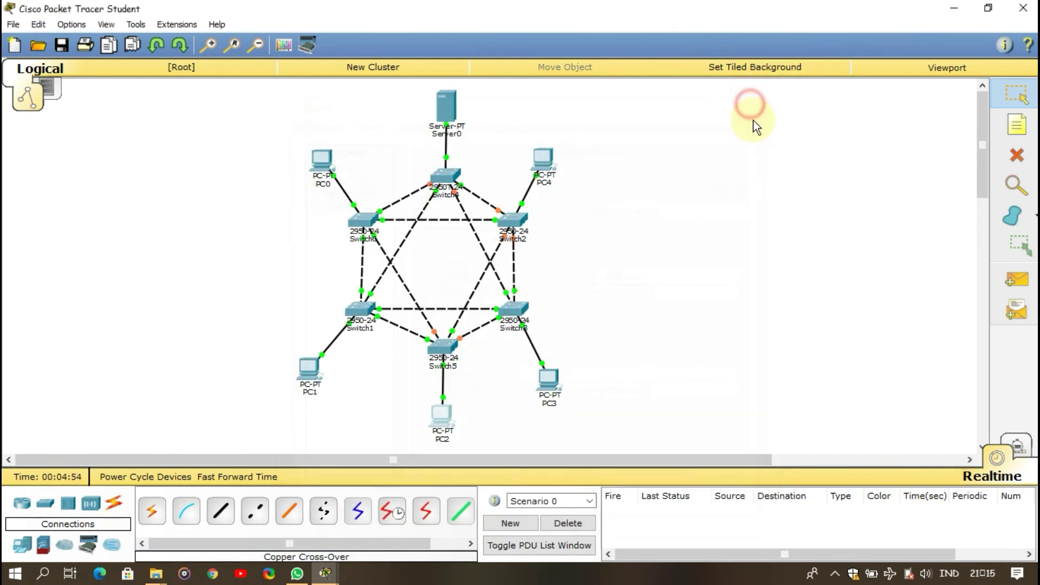
- Give FastEthernet0 of PC3 the static IP address 192.168.0.4 with the default subnet mask
left_click(550, 373)
left_click(362, 120)
left_click(359, 206)
left_click(623, 273)
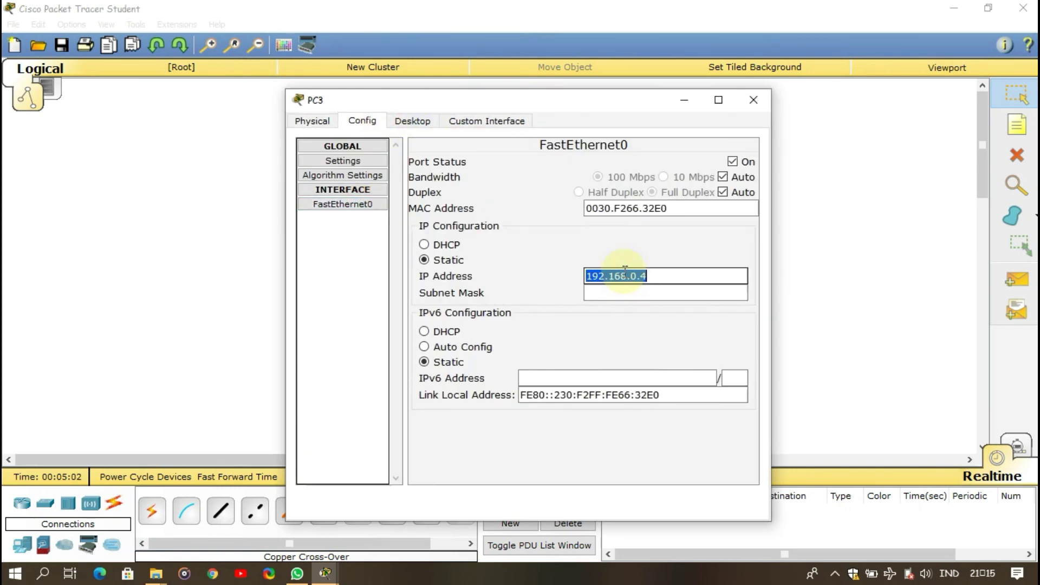
left_click(639, 292)
left_click(753, 99)
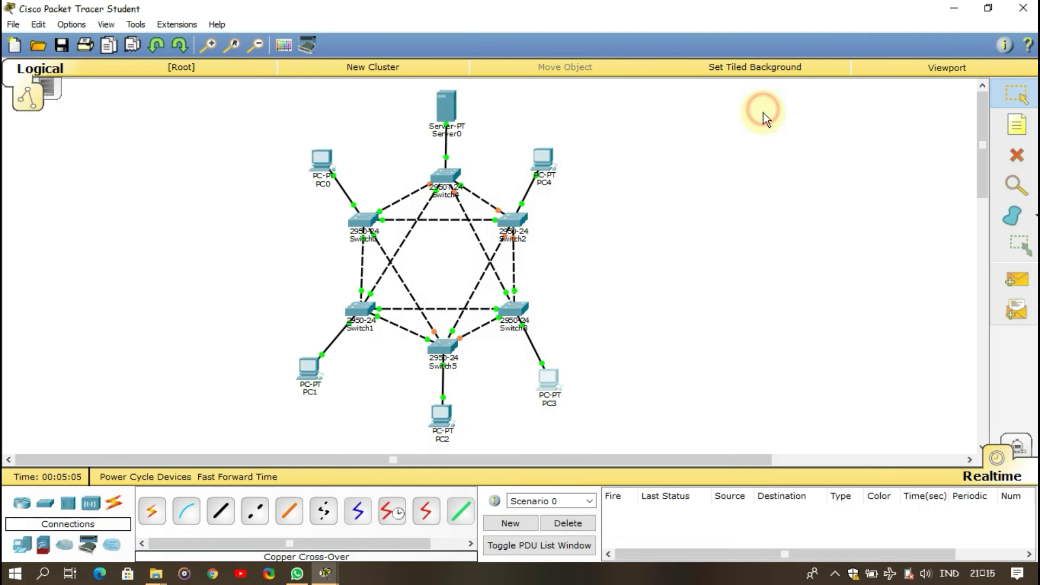
- Give FastEthernet0 of PC4 the static IP address 192.168.0.5 with subnet mask 255.255.255.0
left_click(542, 162)
left_click(362, 121)
left_click(359, 204)
left_click(615, 275)
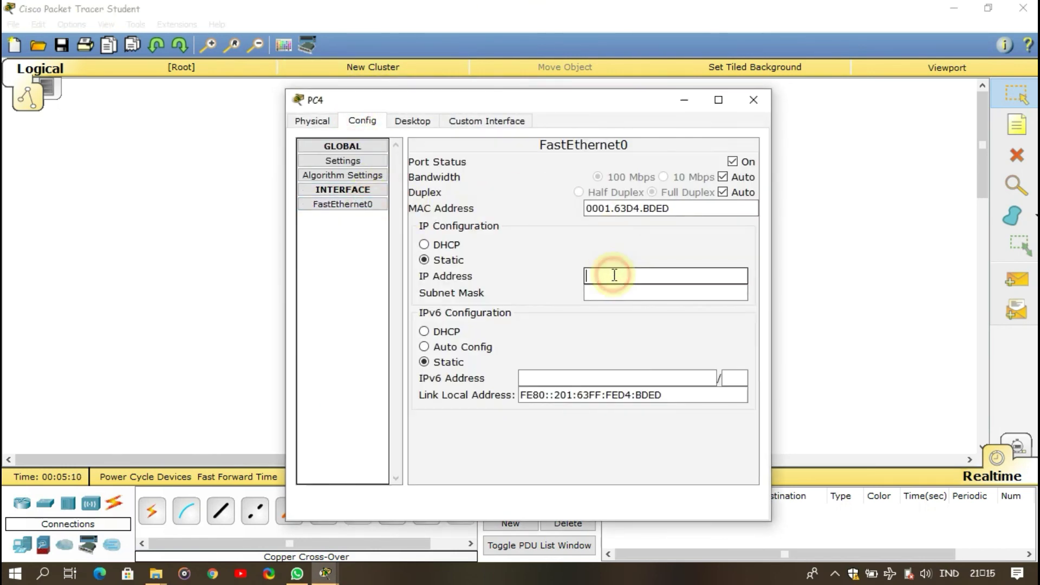
double_click(614, 275)
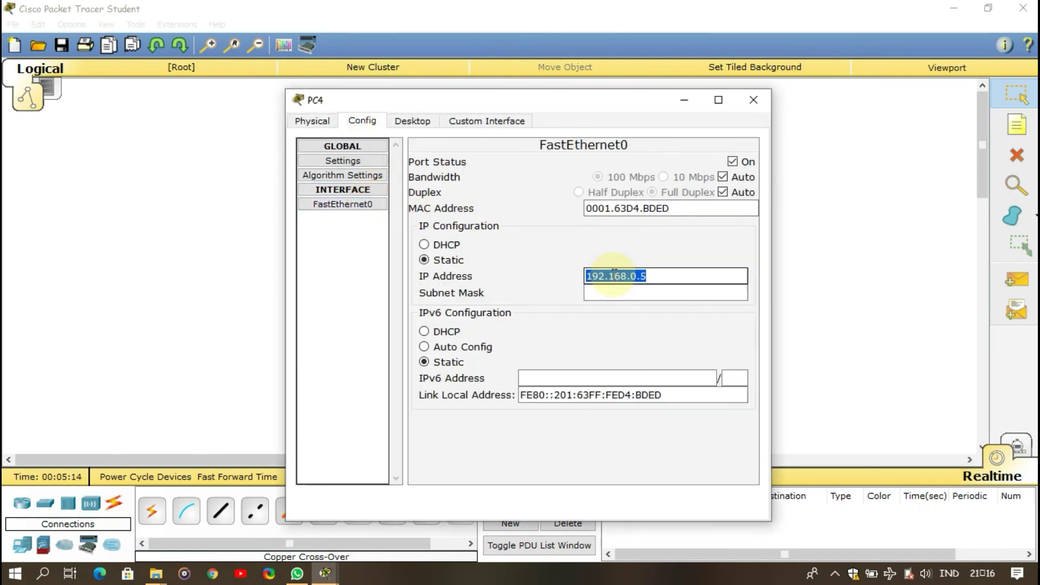
left_click(618, 292)
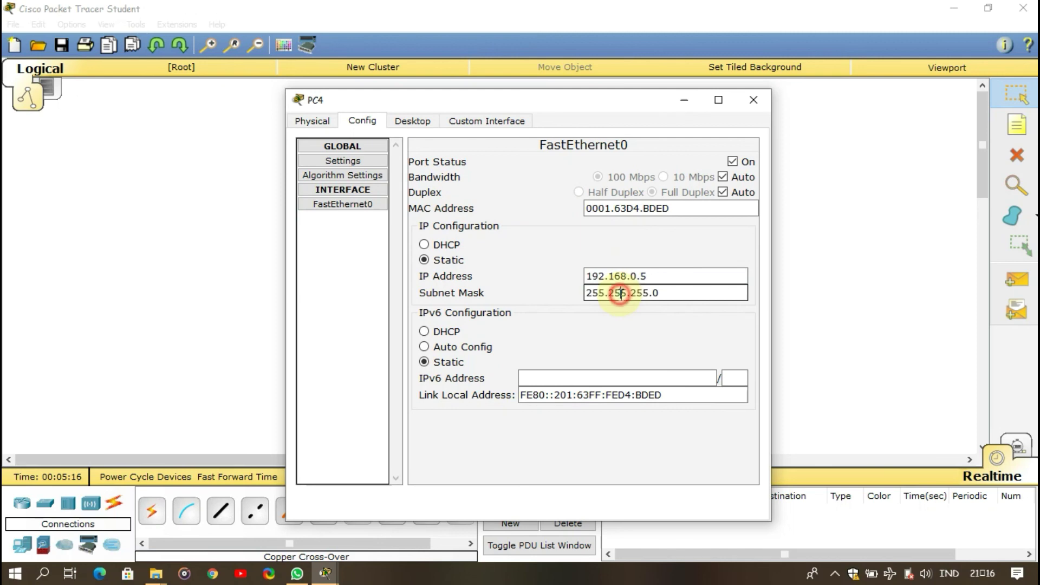
- Close the PC4 configuration and send a simple PDU from PC4 to PC3 to test their connectivity
left_click(753, 101)
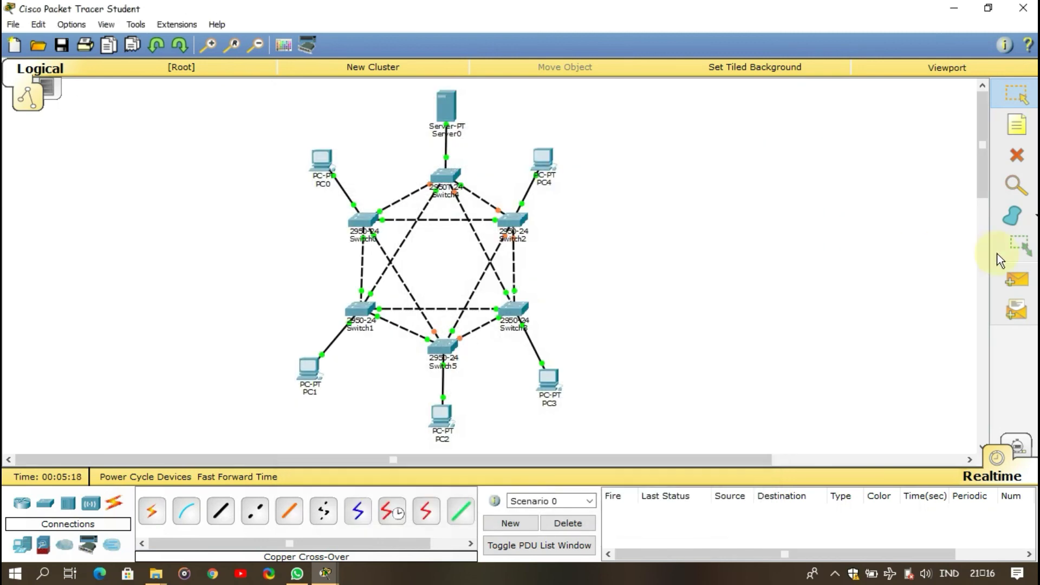
left_click(1015, 279)
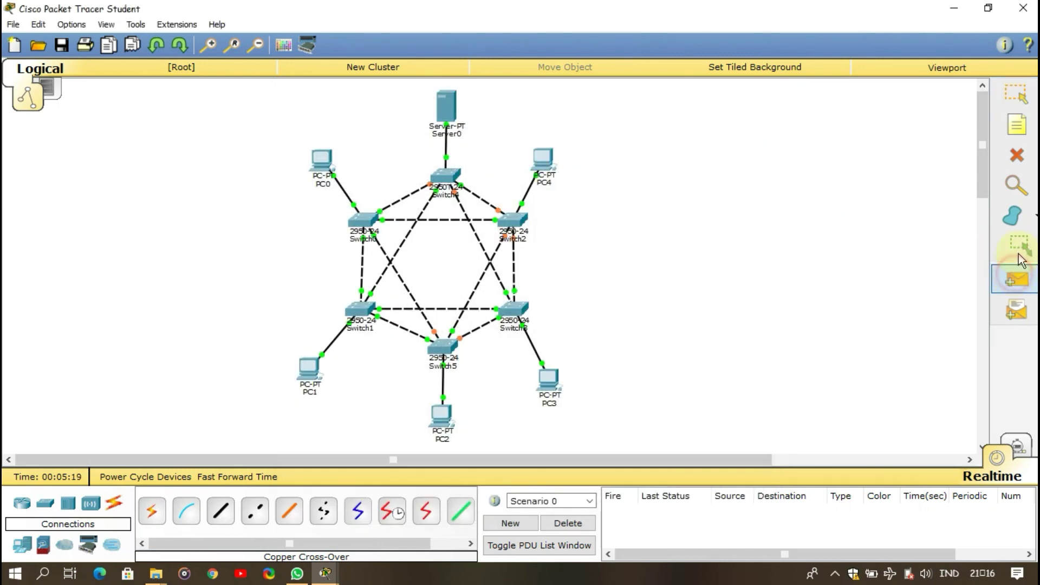
left_click(543, 161)
left_click(550, 377)
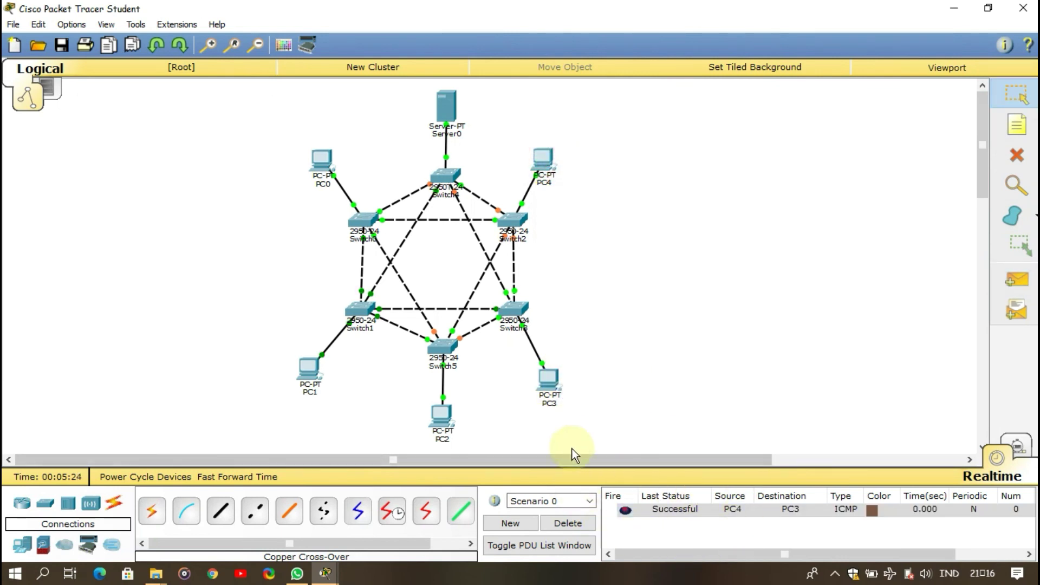
- Send a second simple PDU from PC3 to PC0 to test the connection between them
left_click(1016, 280)
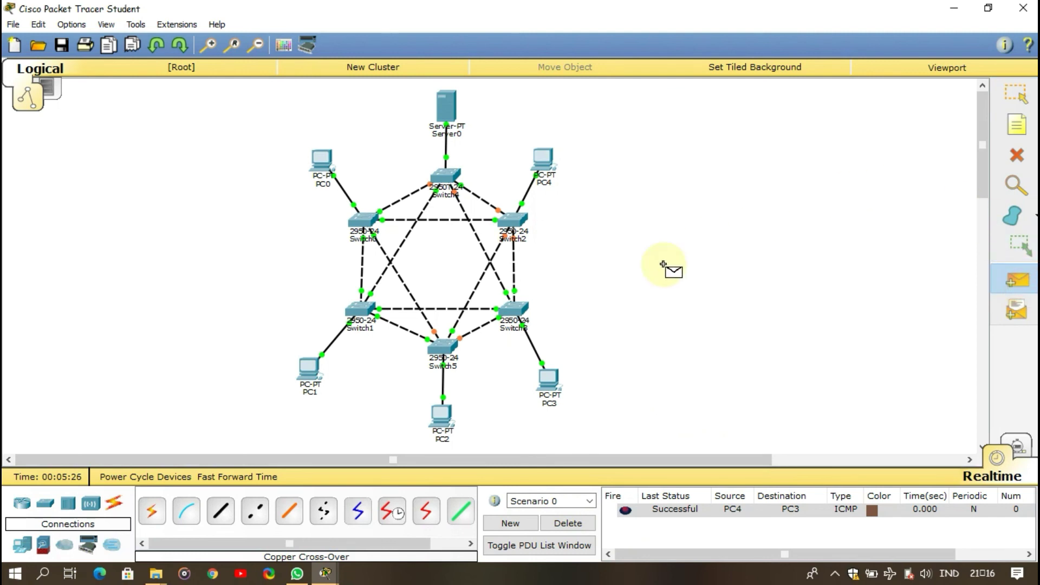
left_click(547, 379)
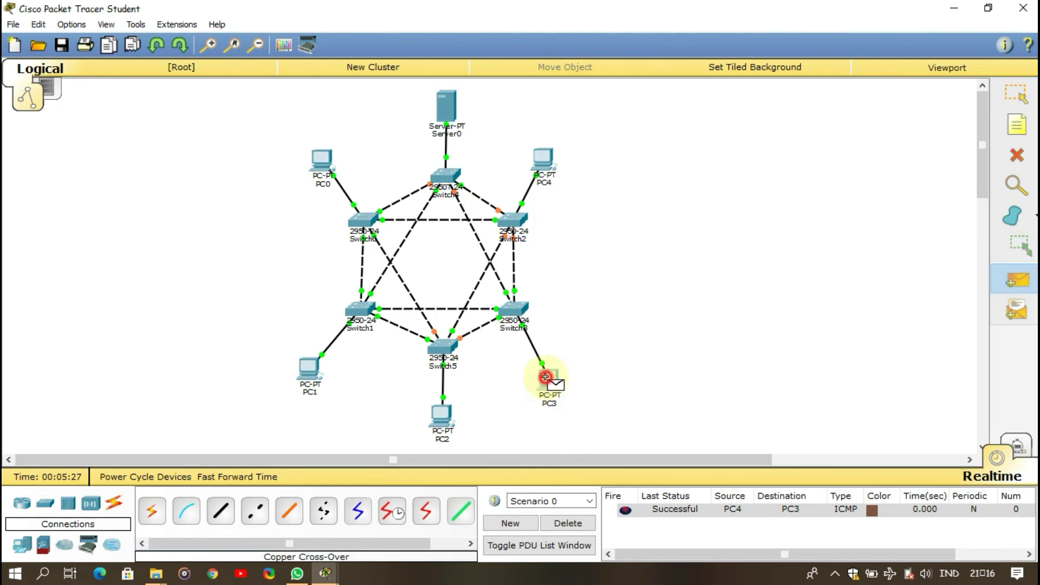
left_click(328, 164)
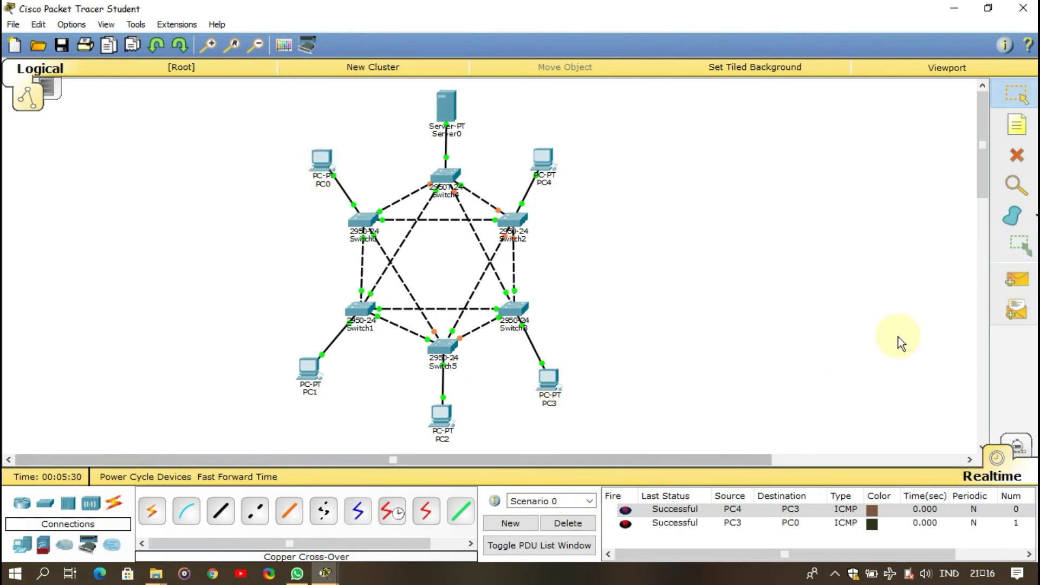